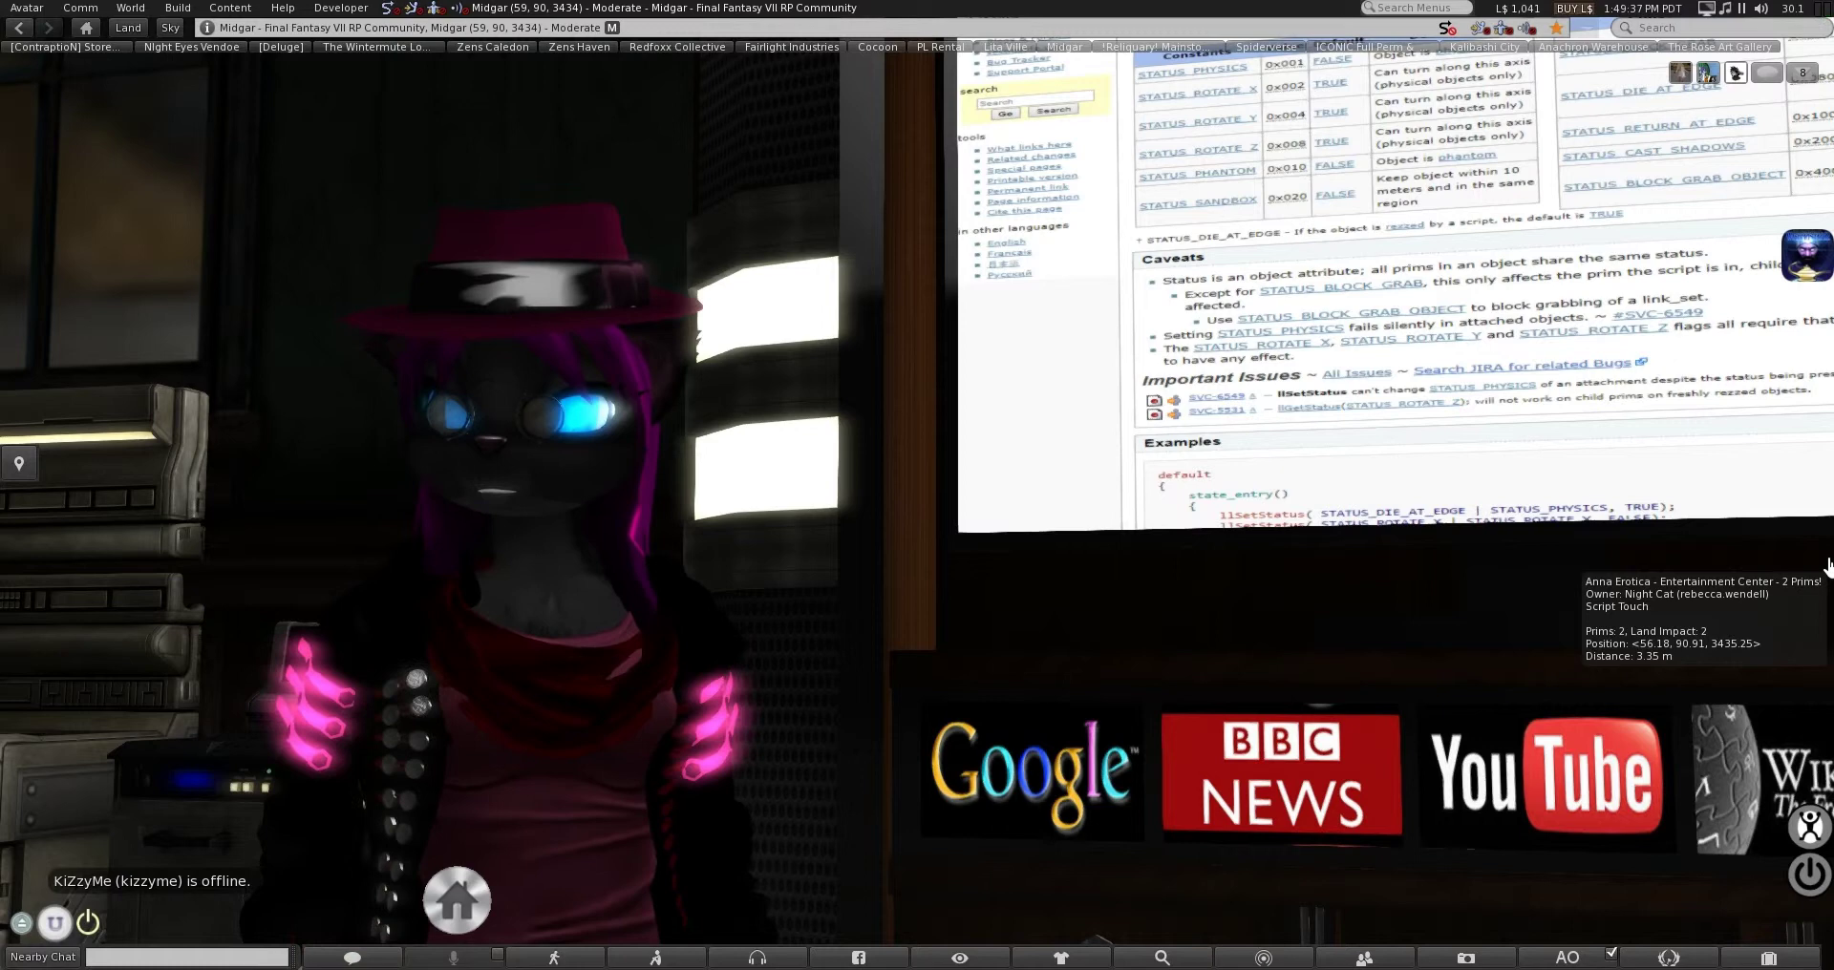
Walk and turn the avatar around the room toward the in-world wiki screen
{"action": "key", "text": "Right"}
{"action": "key", "text": "Up"}
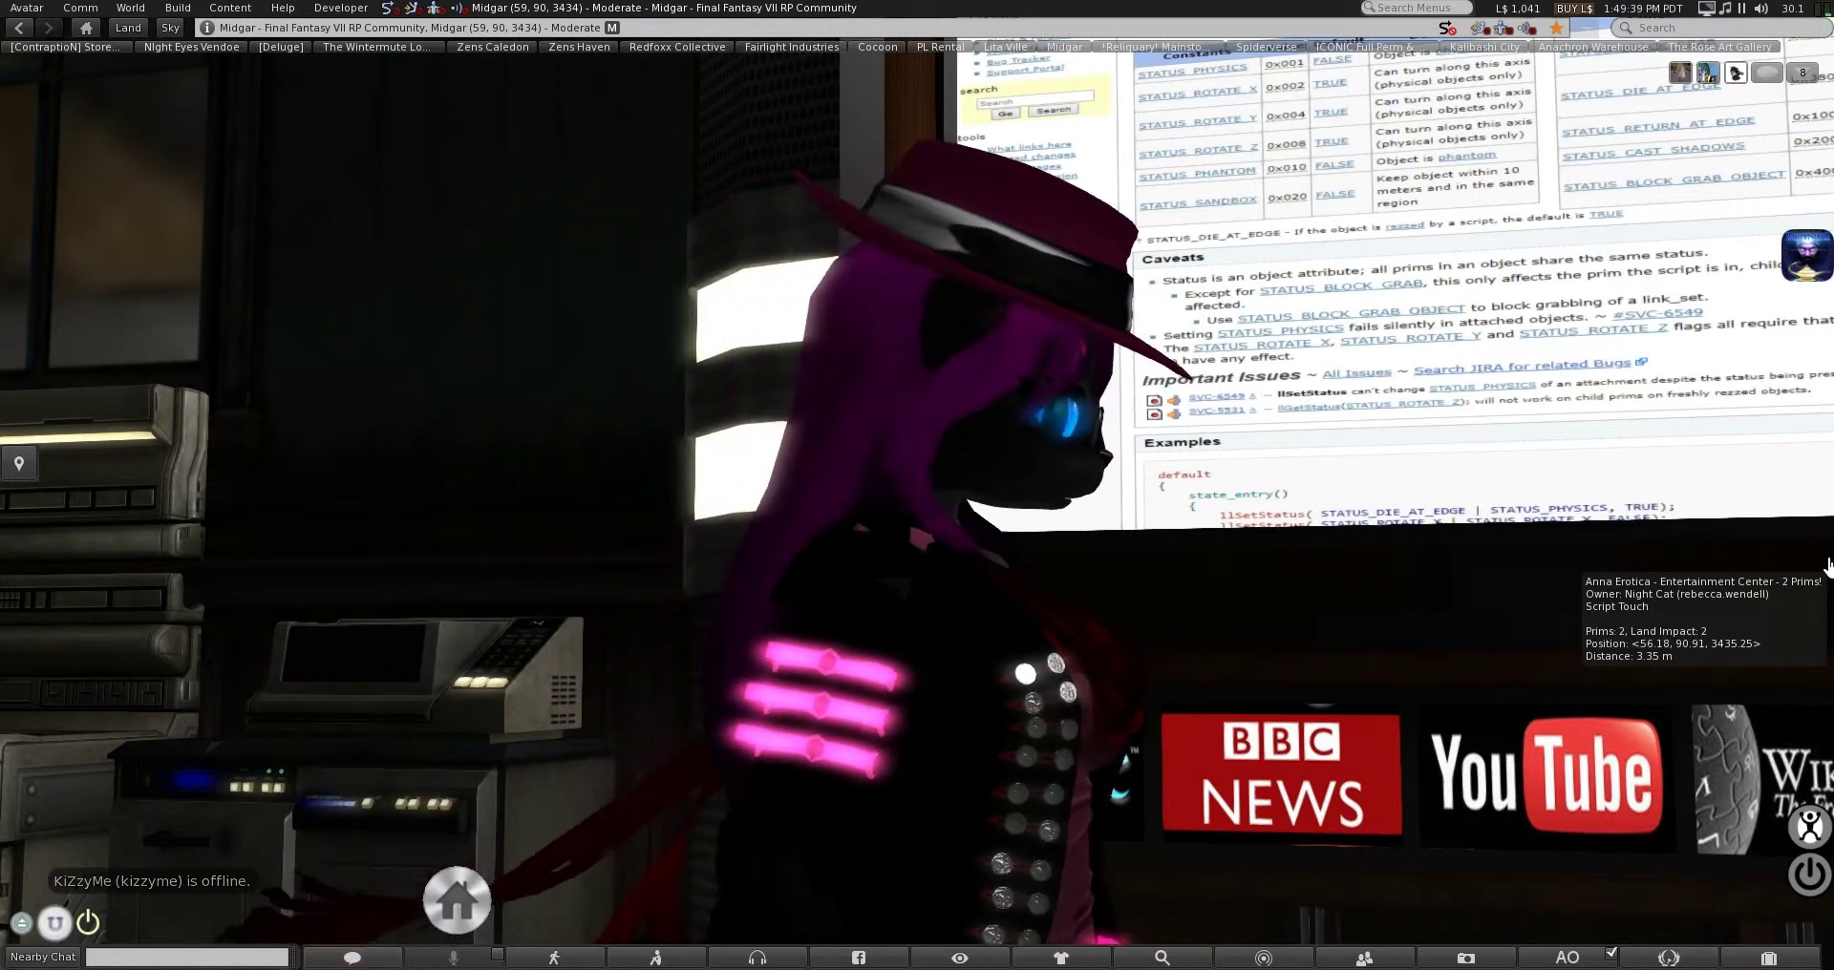
{"action": "key", "text": "Right"}
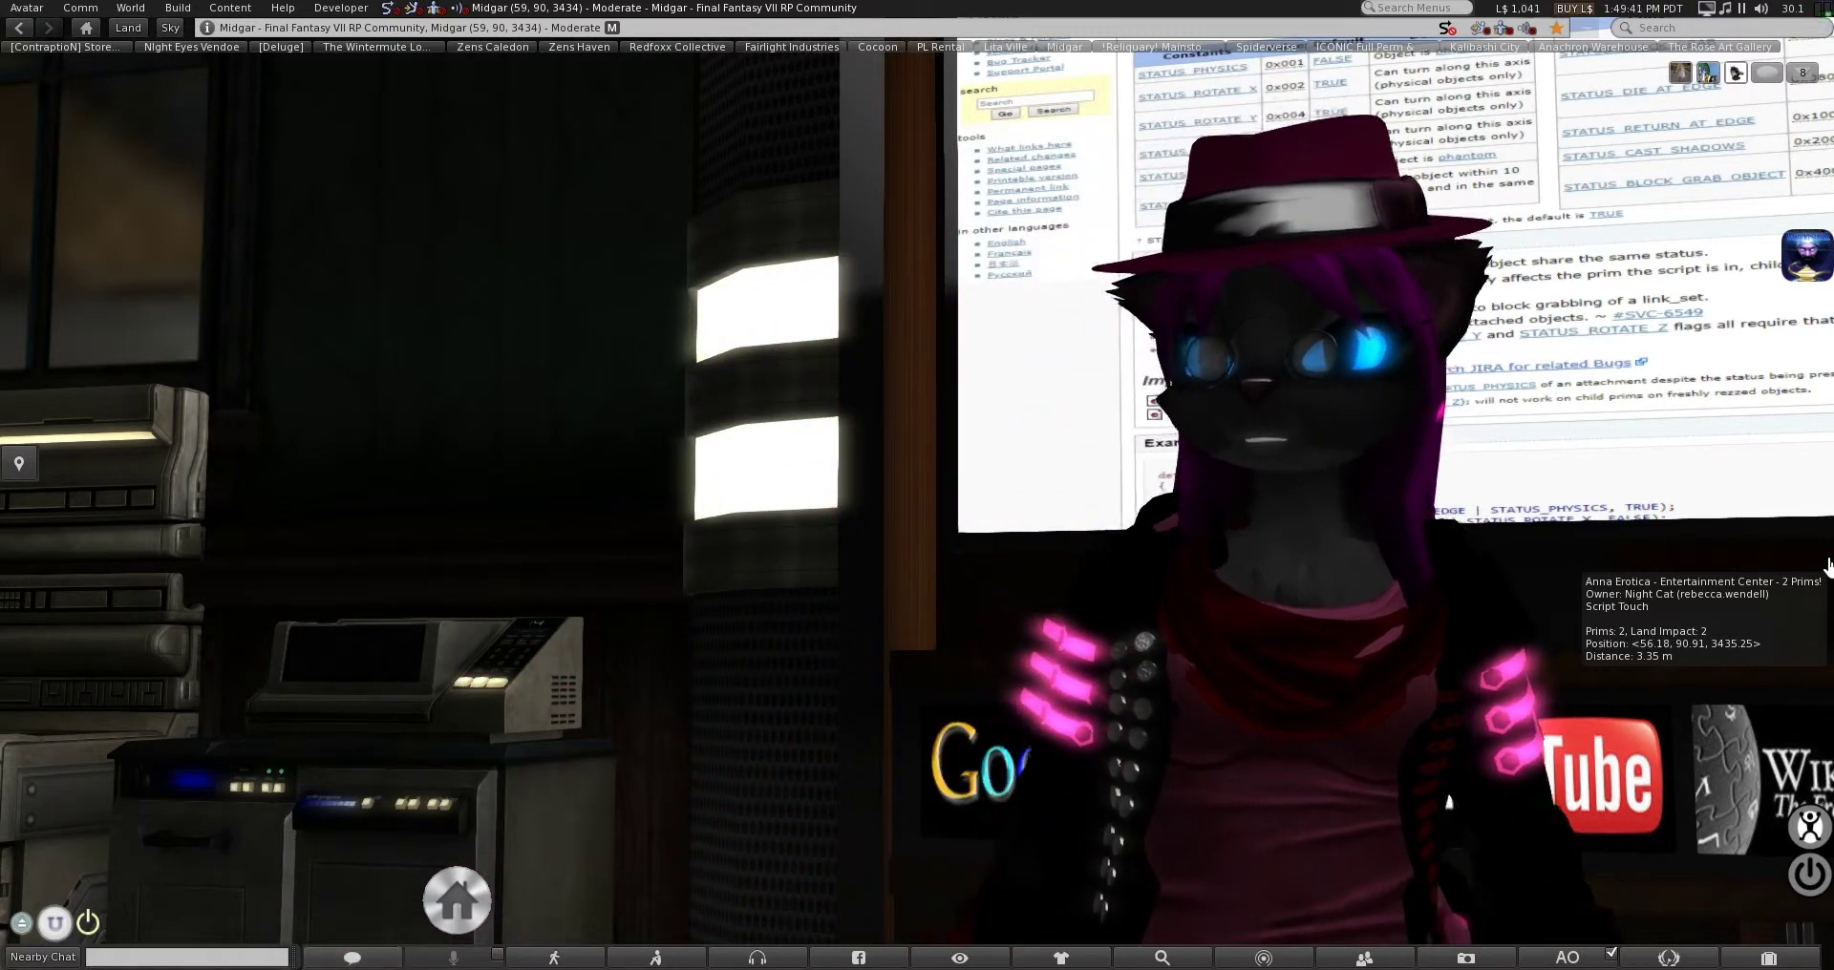
{"action": "key", "text": "Up"}
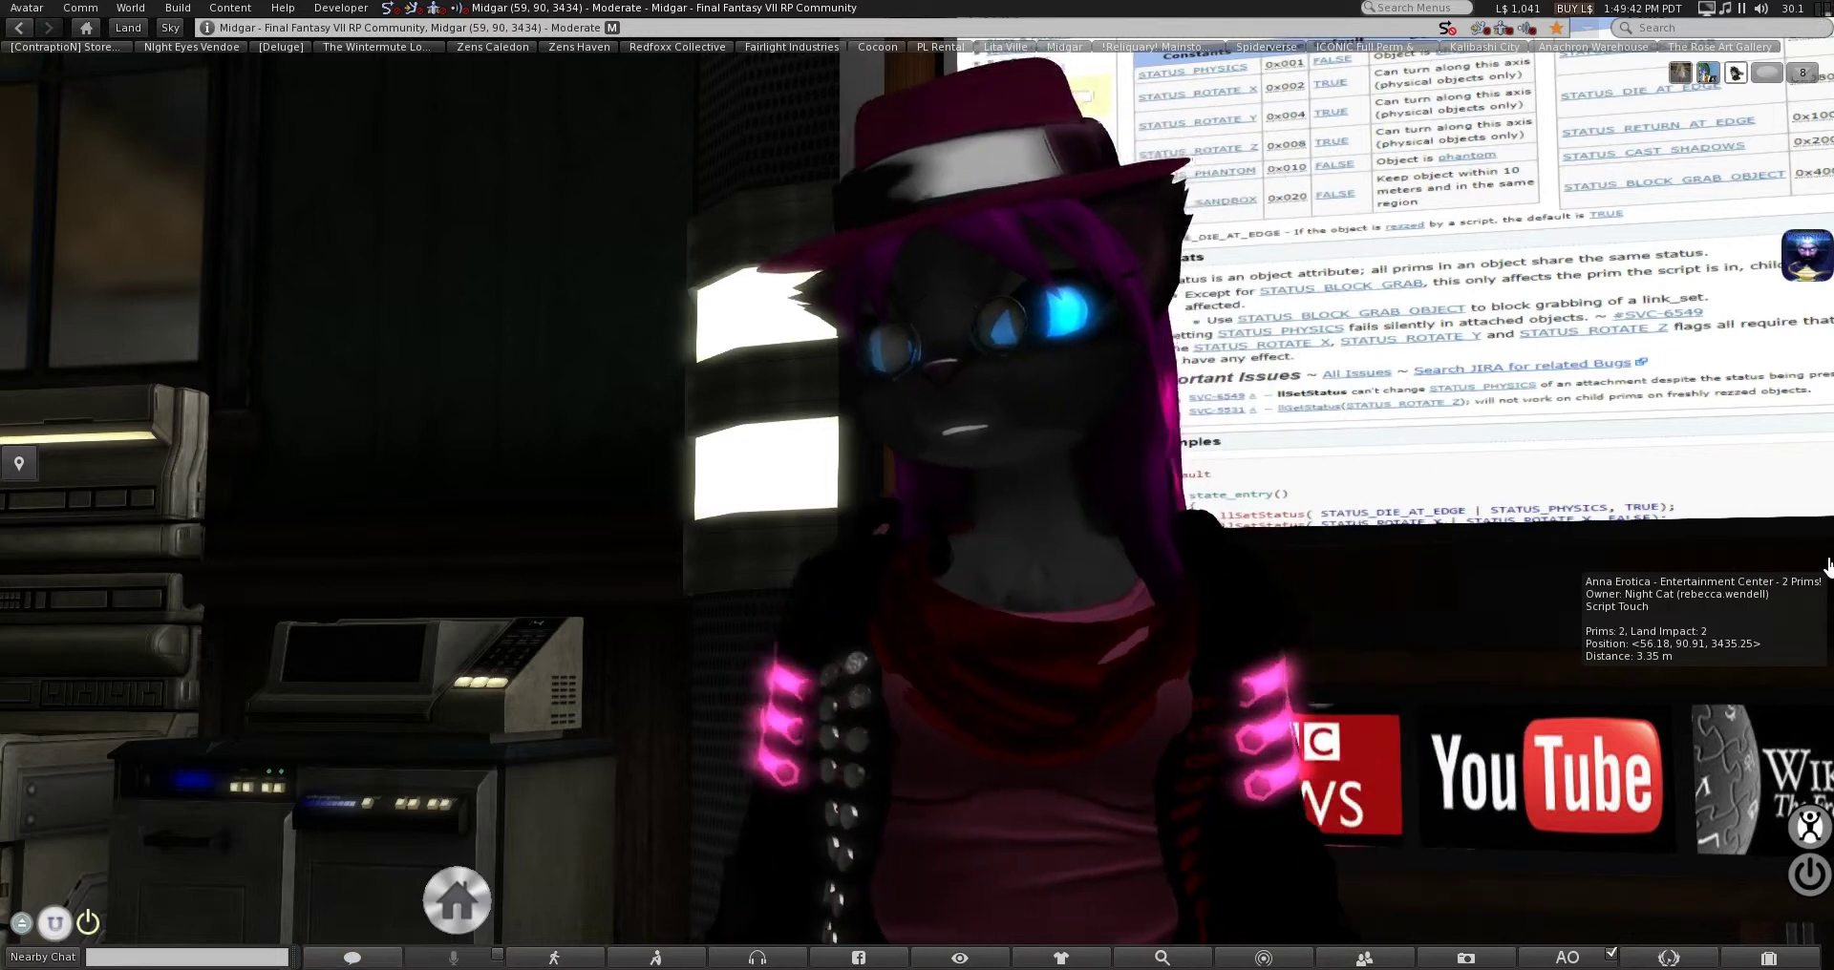
{"action": "key", "text": "Up"}
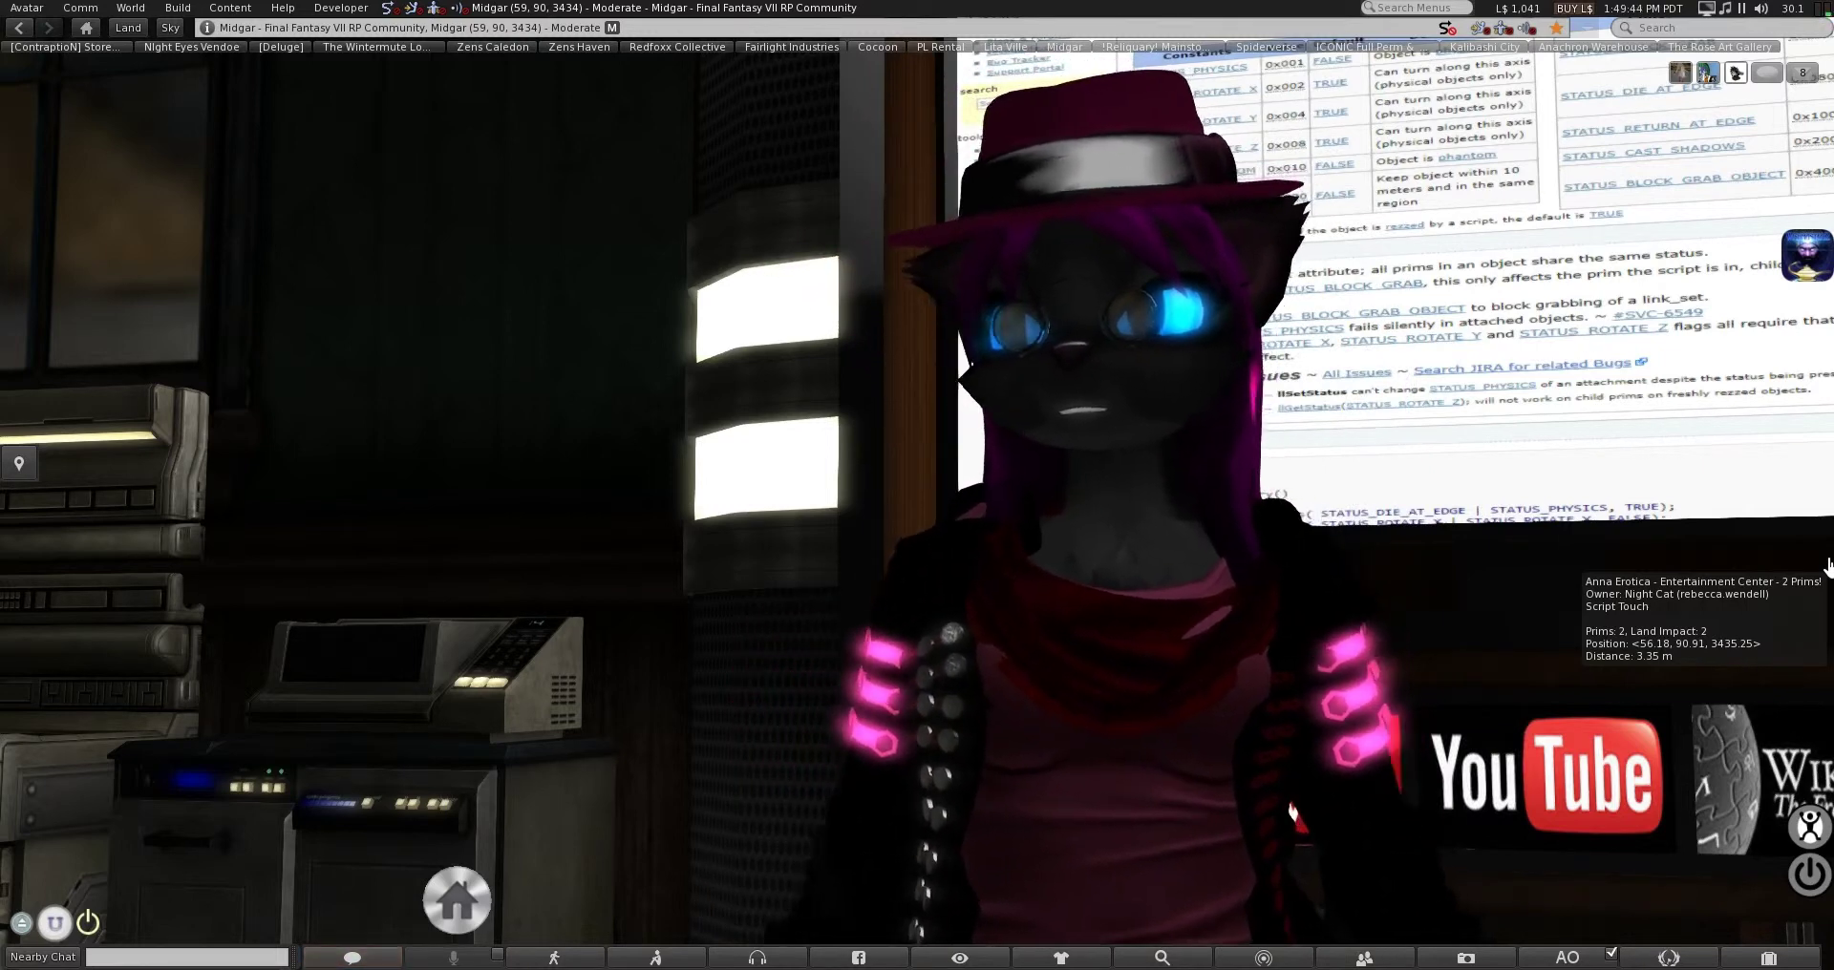
{"action": "key", "text": "Left"}
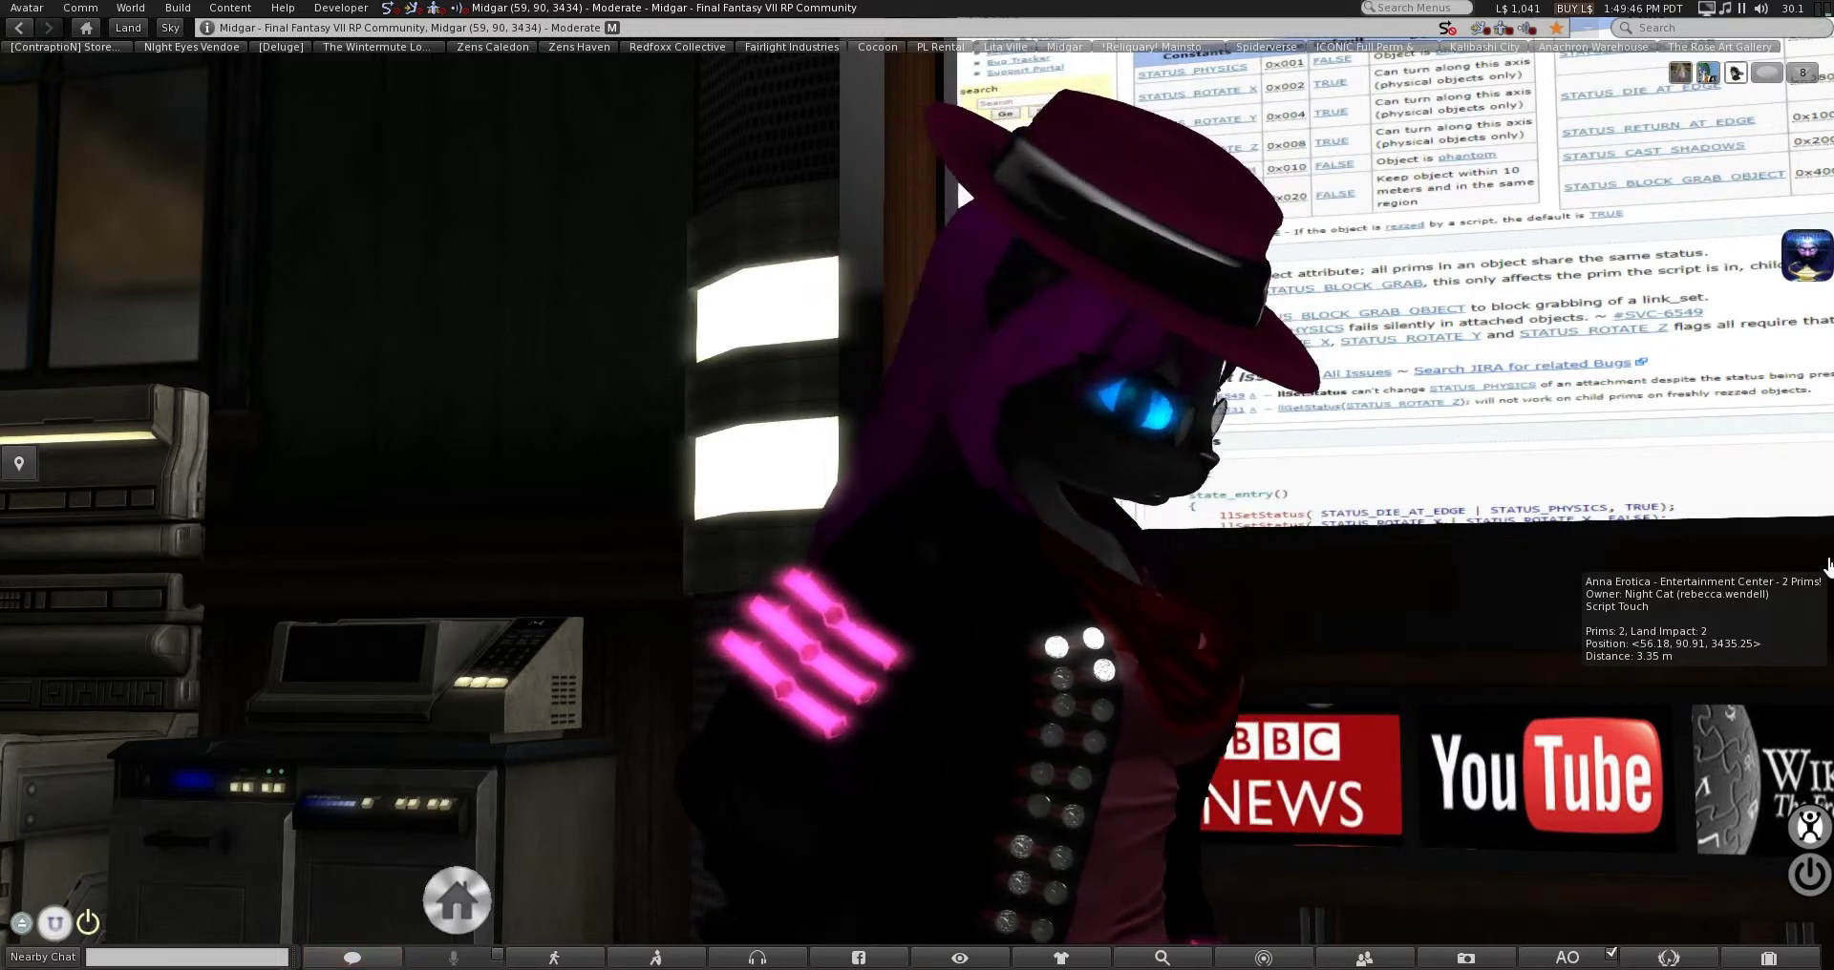
{"action": "key", "text": "Right"}
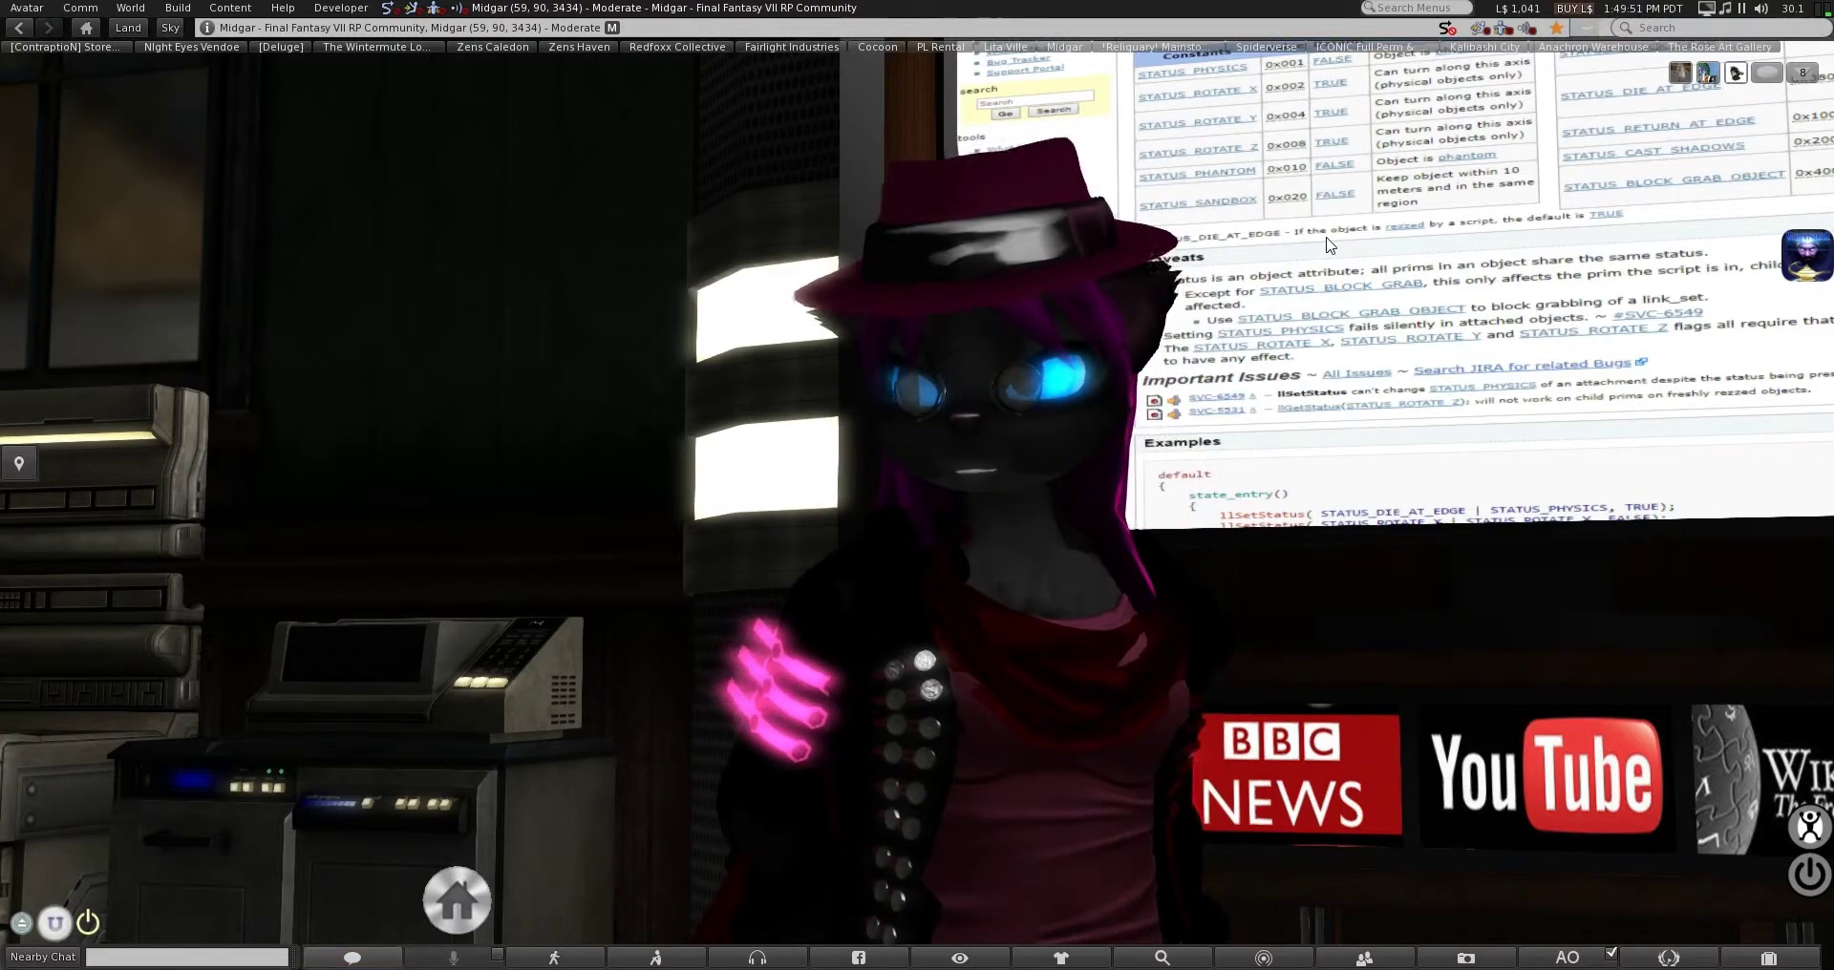
Zoom the camera onto the llSetStatus wiki page on the in-world screen
{"action": "left_click", "coordinate": [913, 267]}
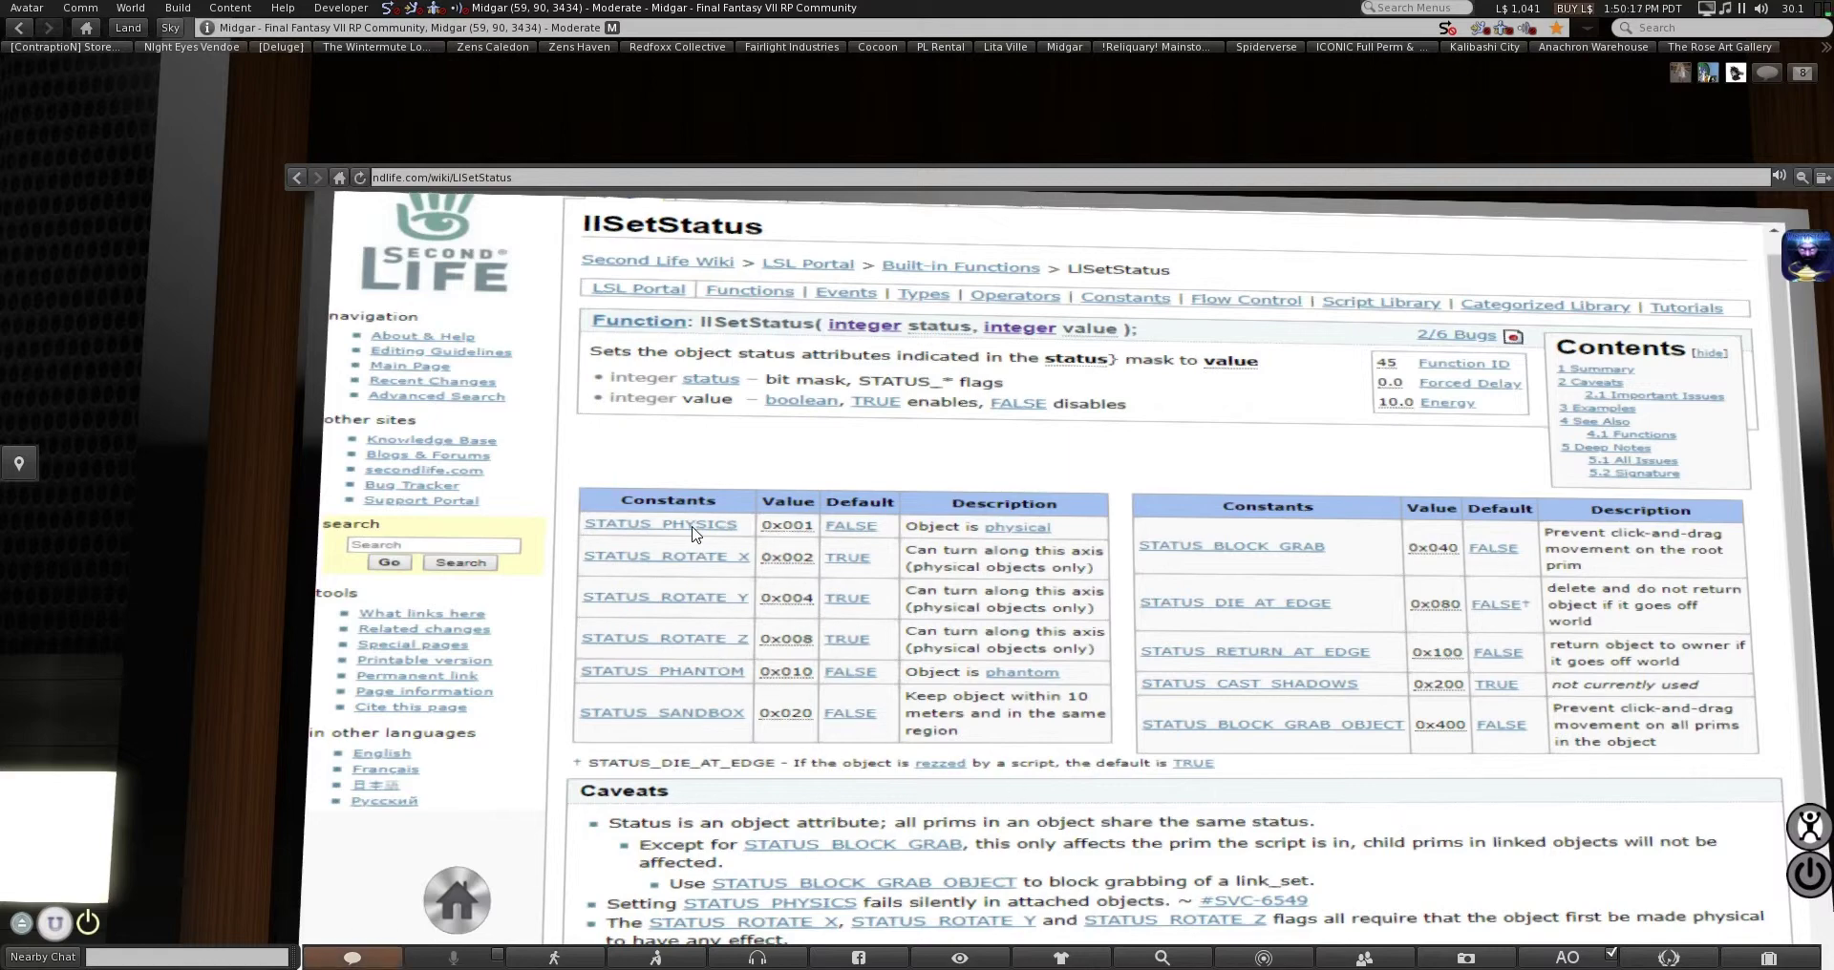
Reset the camera, scale up and raise the wooden box, and add a New Script
{"action": "key", "text": "Escape"}
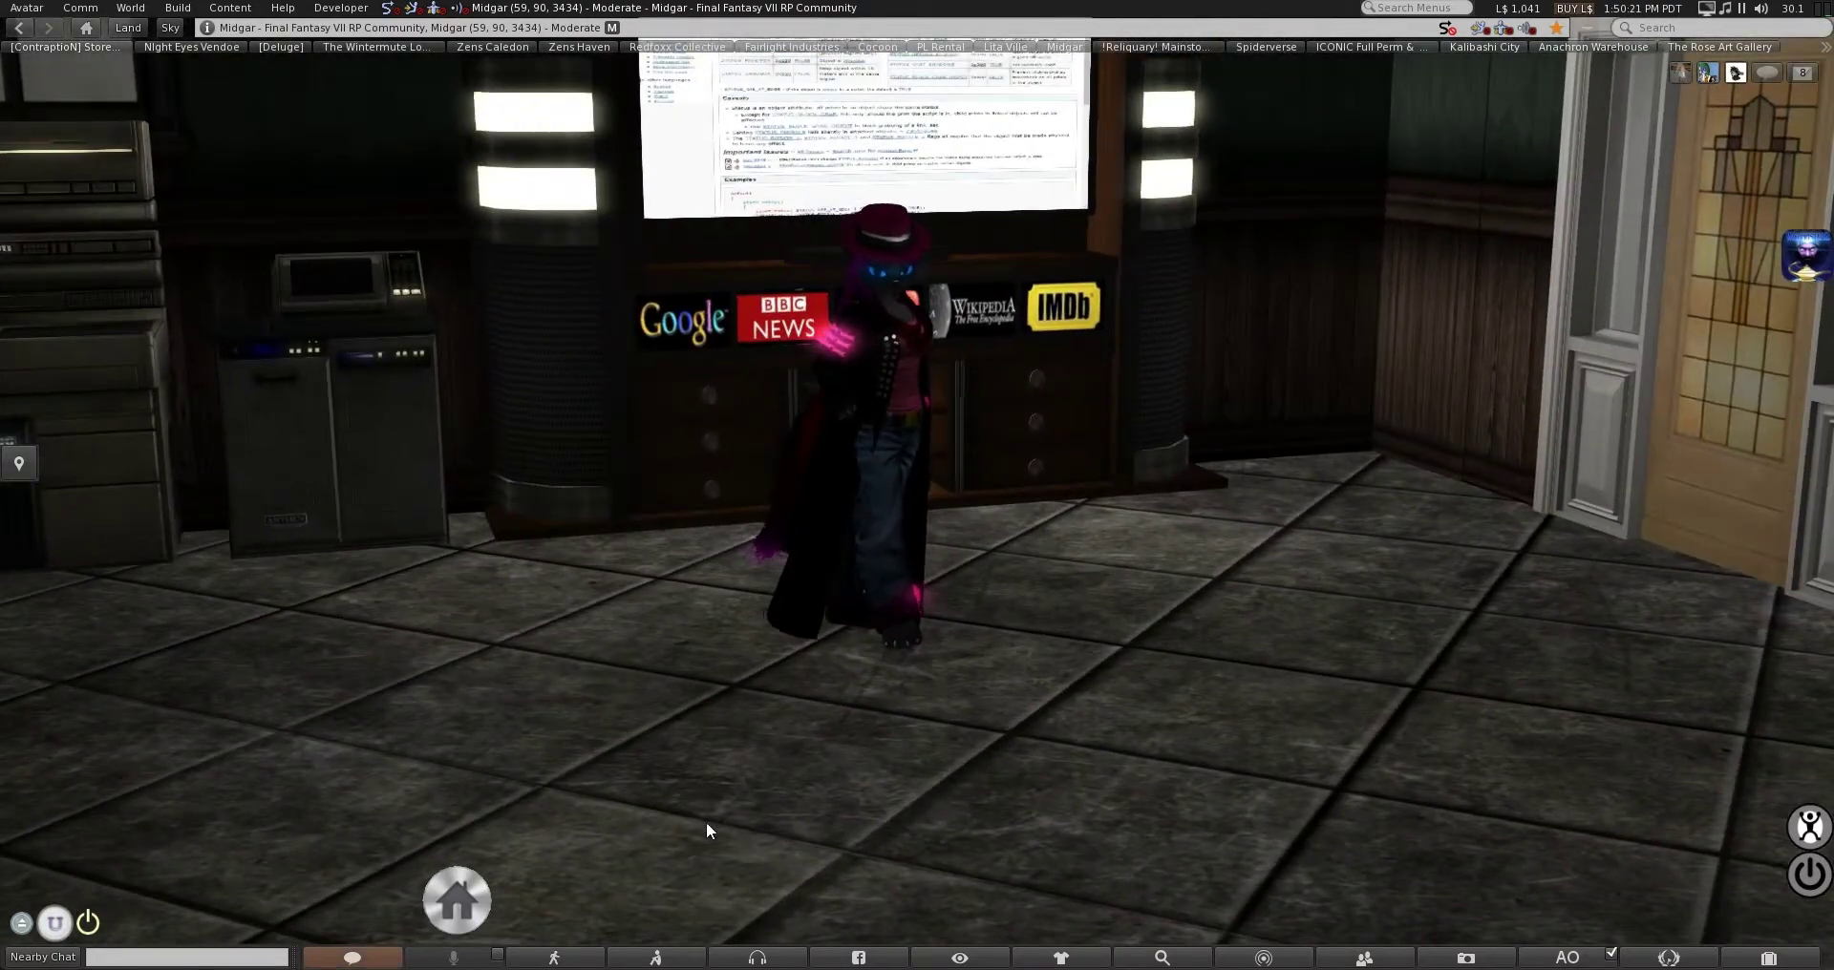
{"action": "right_click", "coordinate": [712, 826]}
{"action": "left_click", "coordinate": [676, 750]}
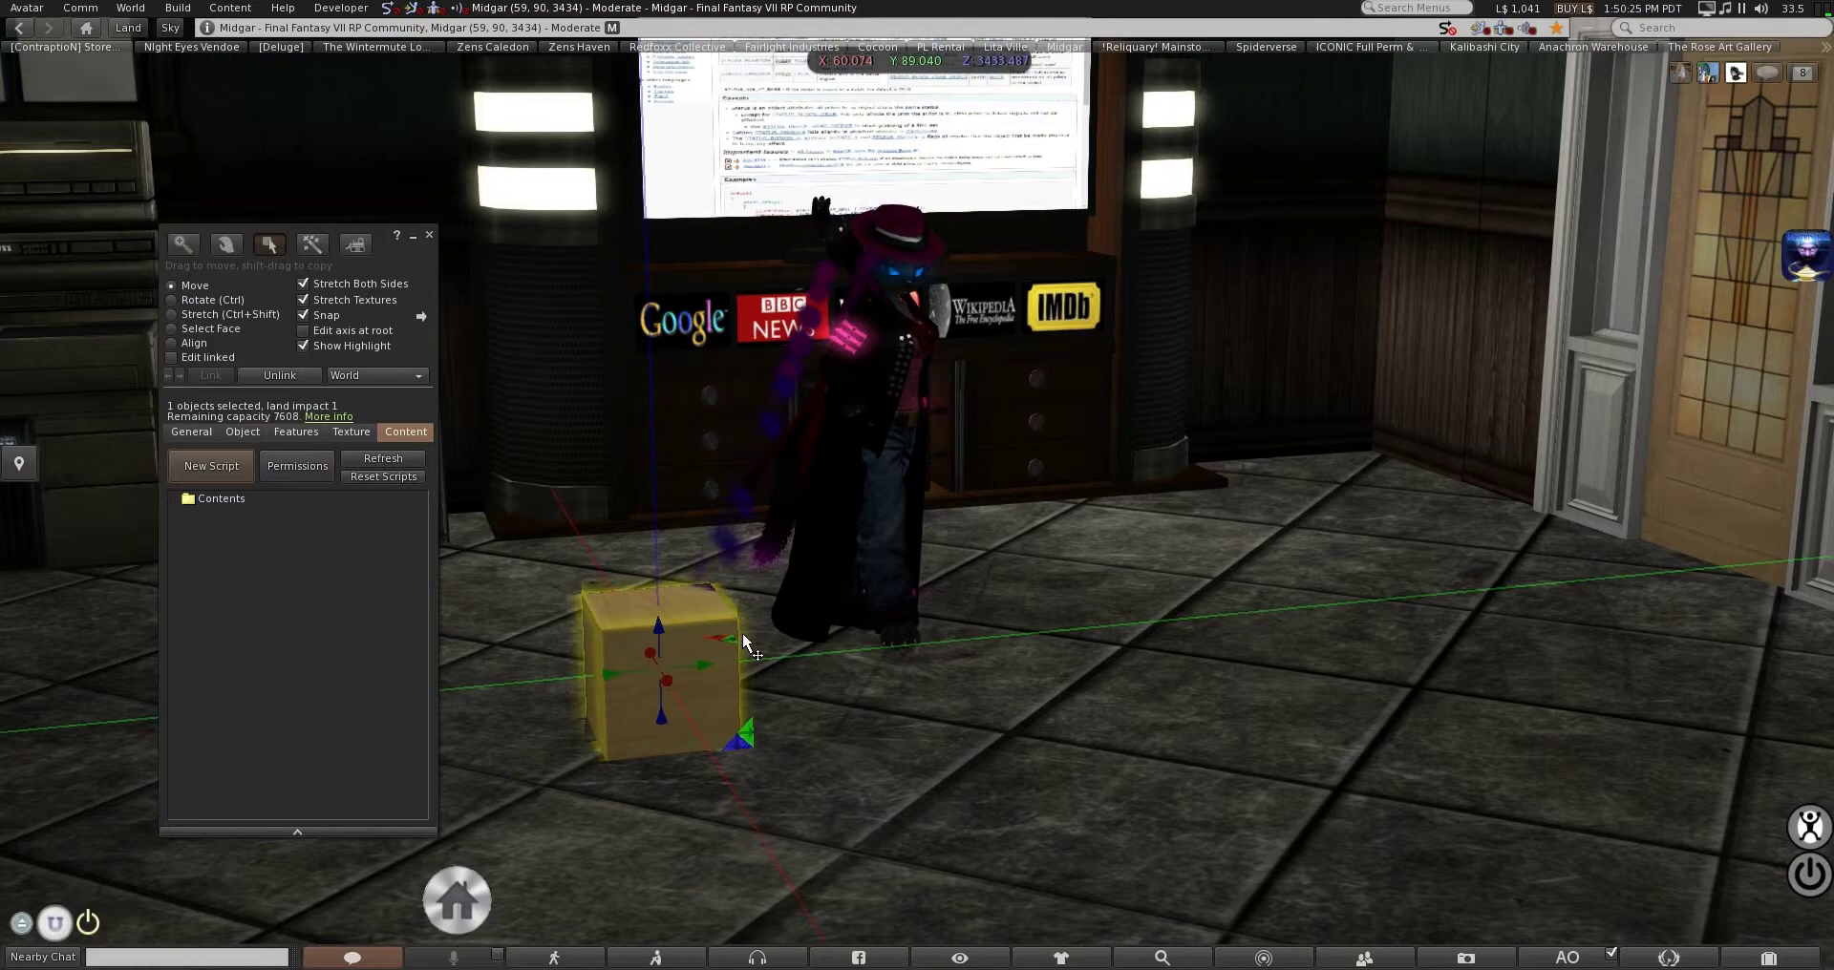
{"action": "left_click_drag", "start_coordinate": [724, 588], "coordinate": [754, 539], "text": "ctrl+shift"}
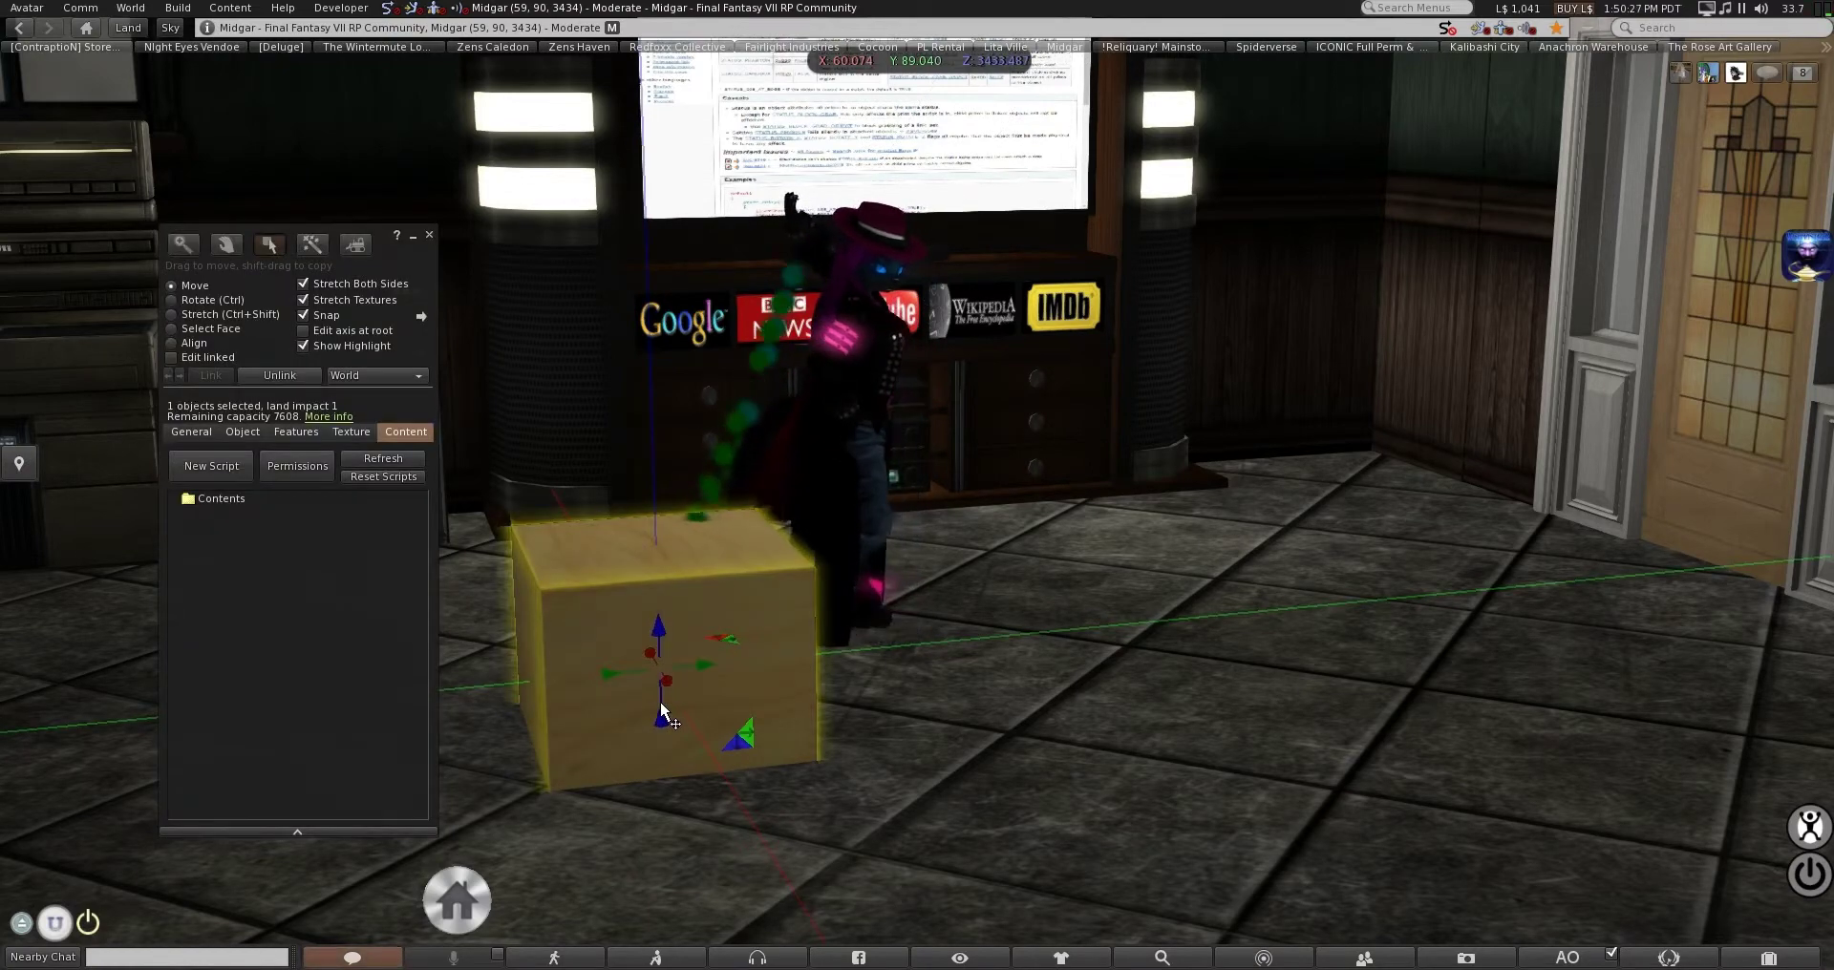
{"action": "left_click_drag", "start_coordinate": [659, 703], "coordinate": [645, 285]}
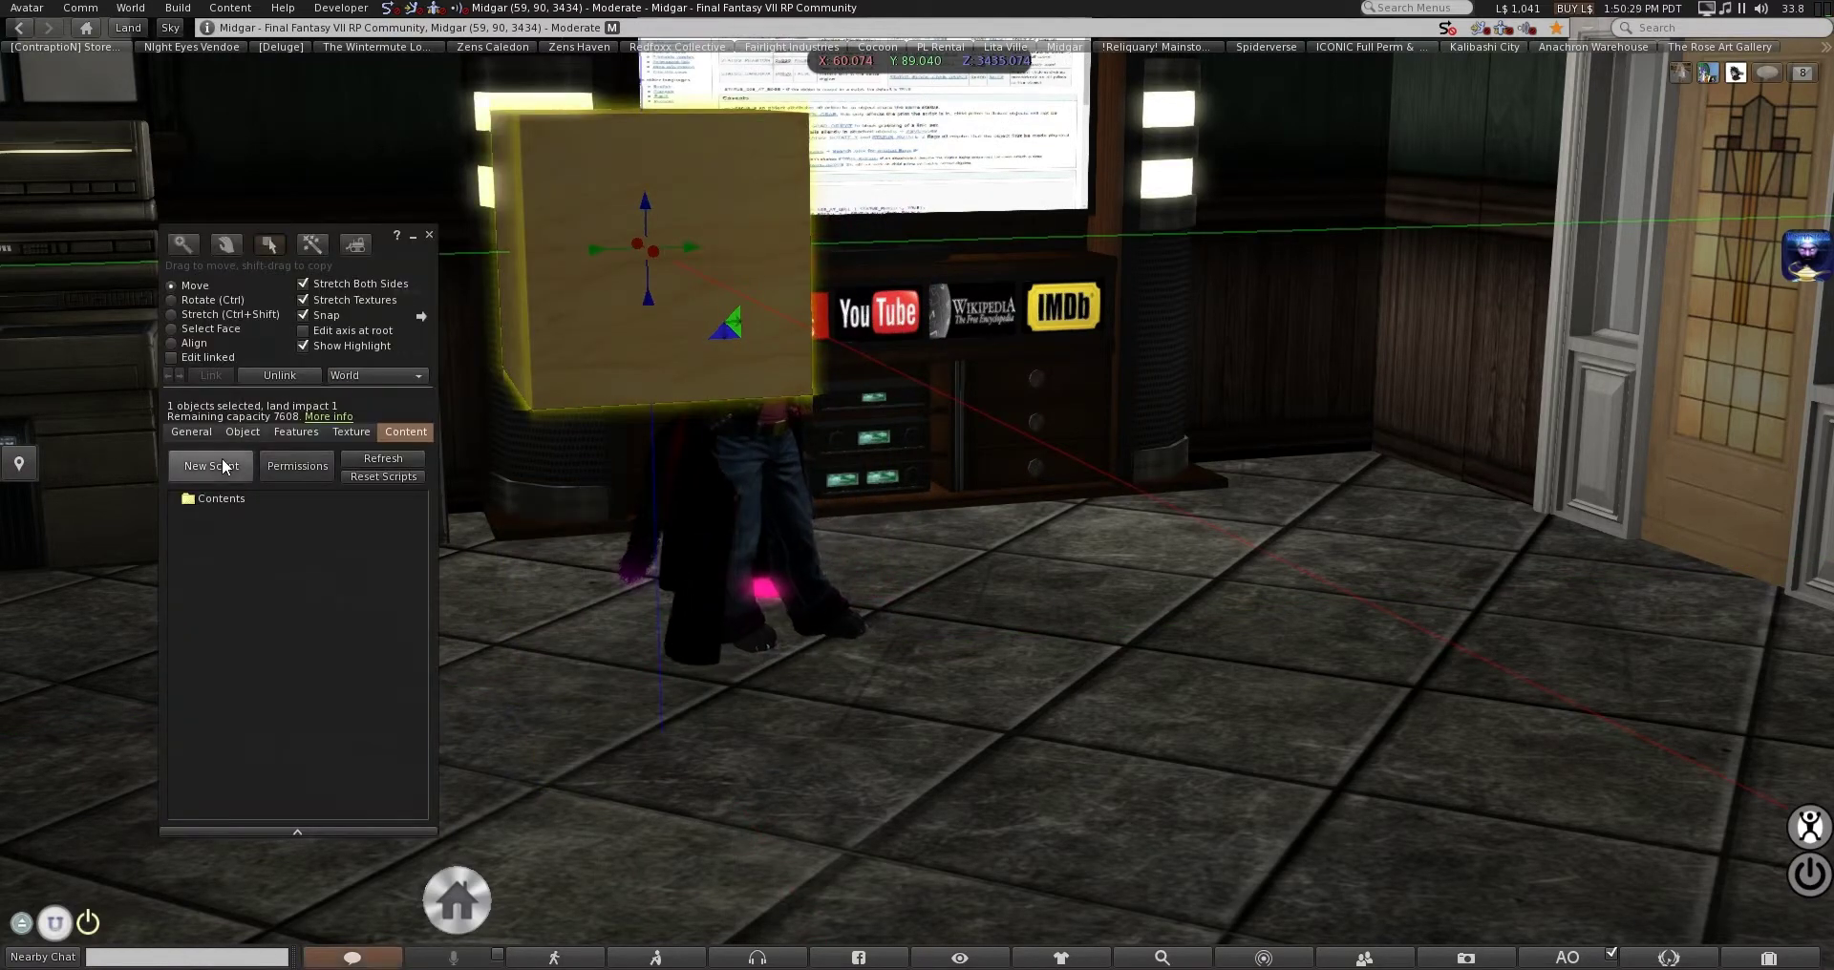
{"action": "left_click", "coordinate": [221, 464]}
Open the new script and delete the 'Hello, Avatar!' line from state_entry
{"action": "double_click", "coordinate": [237, 517]}
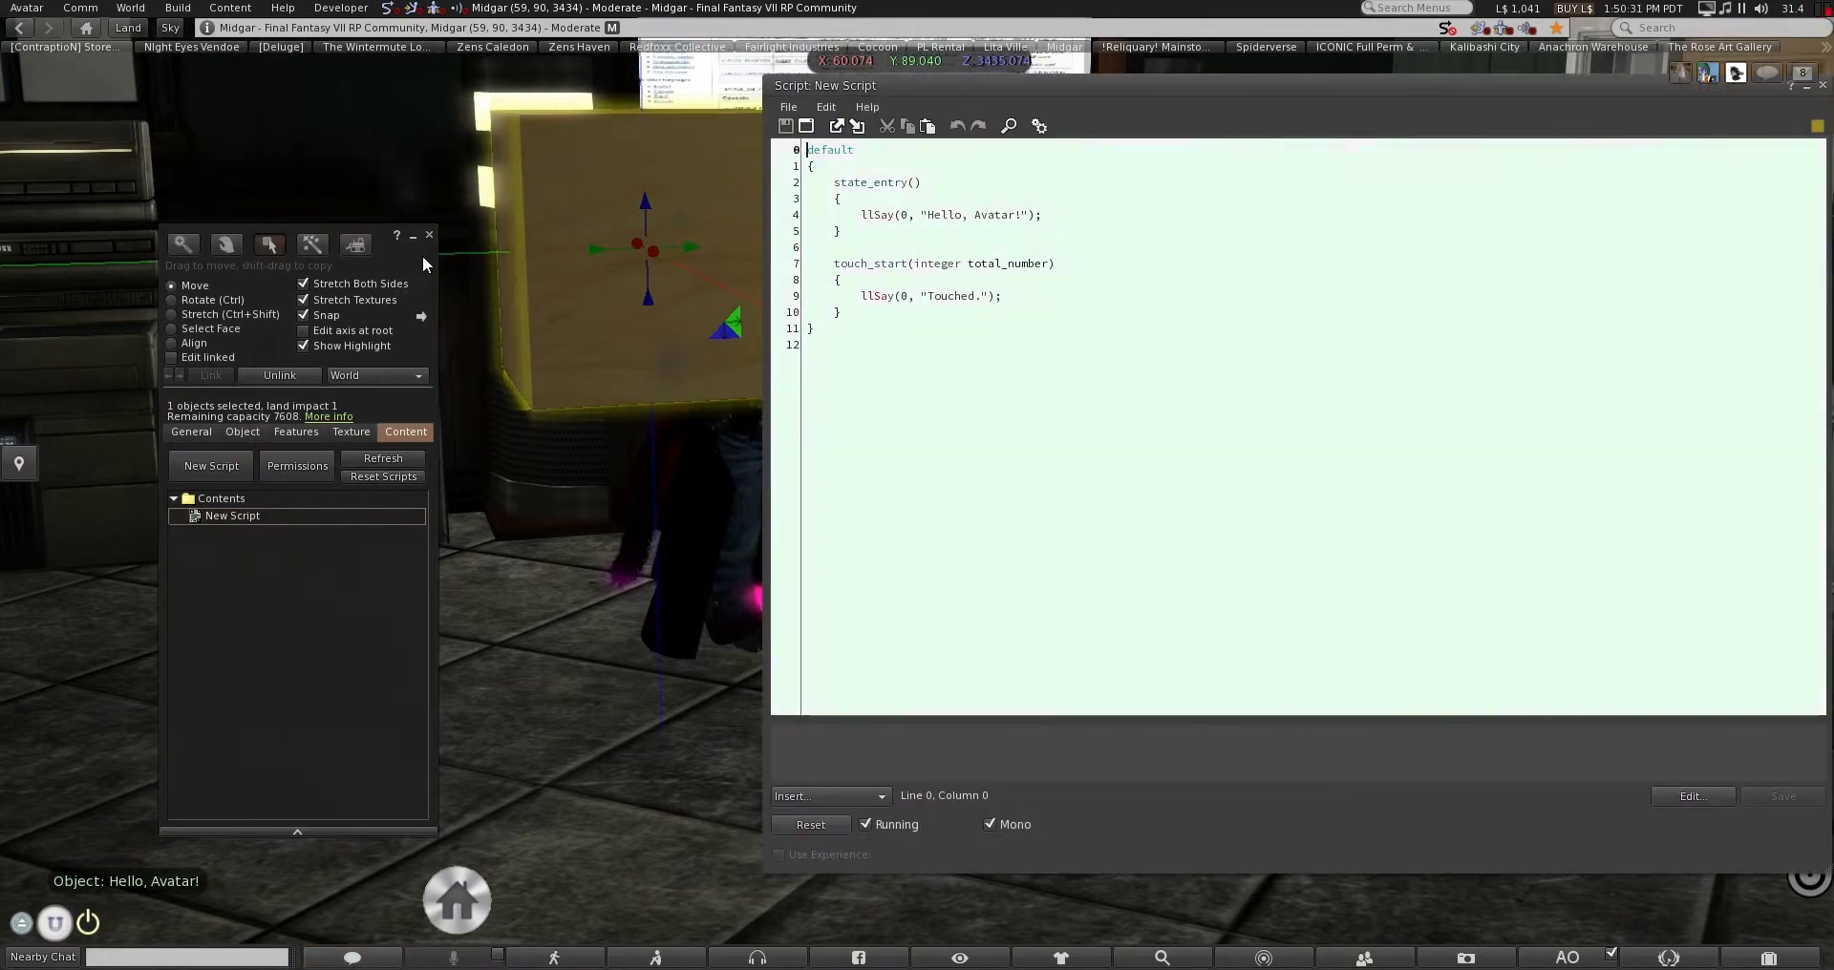
{"action": "left_click", "coordinate": [430, 235]}
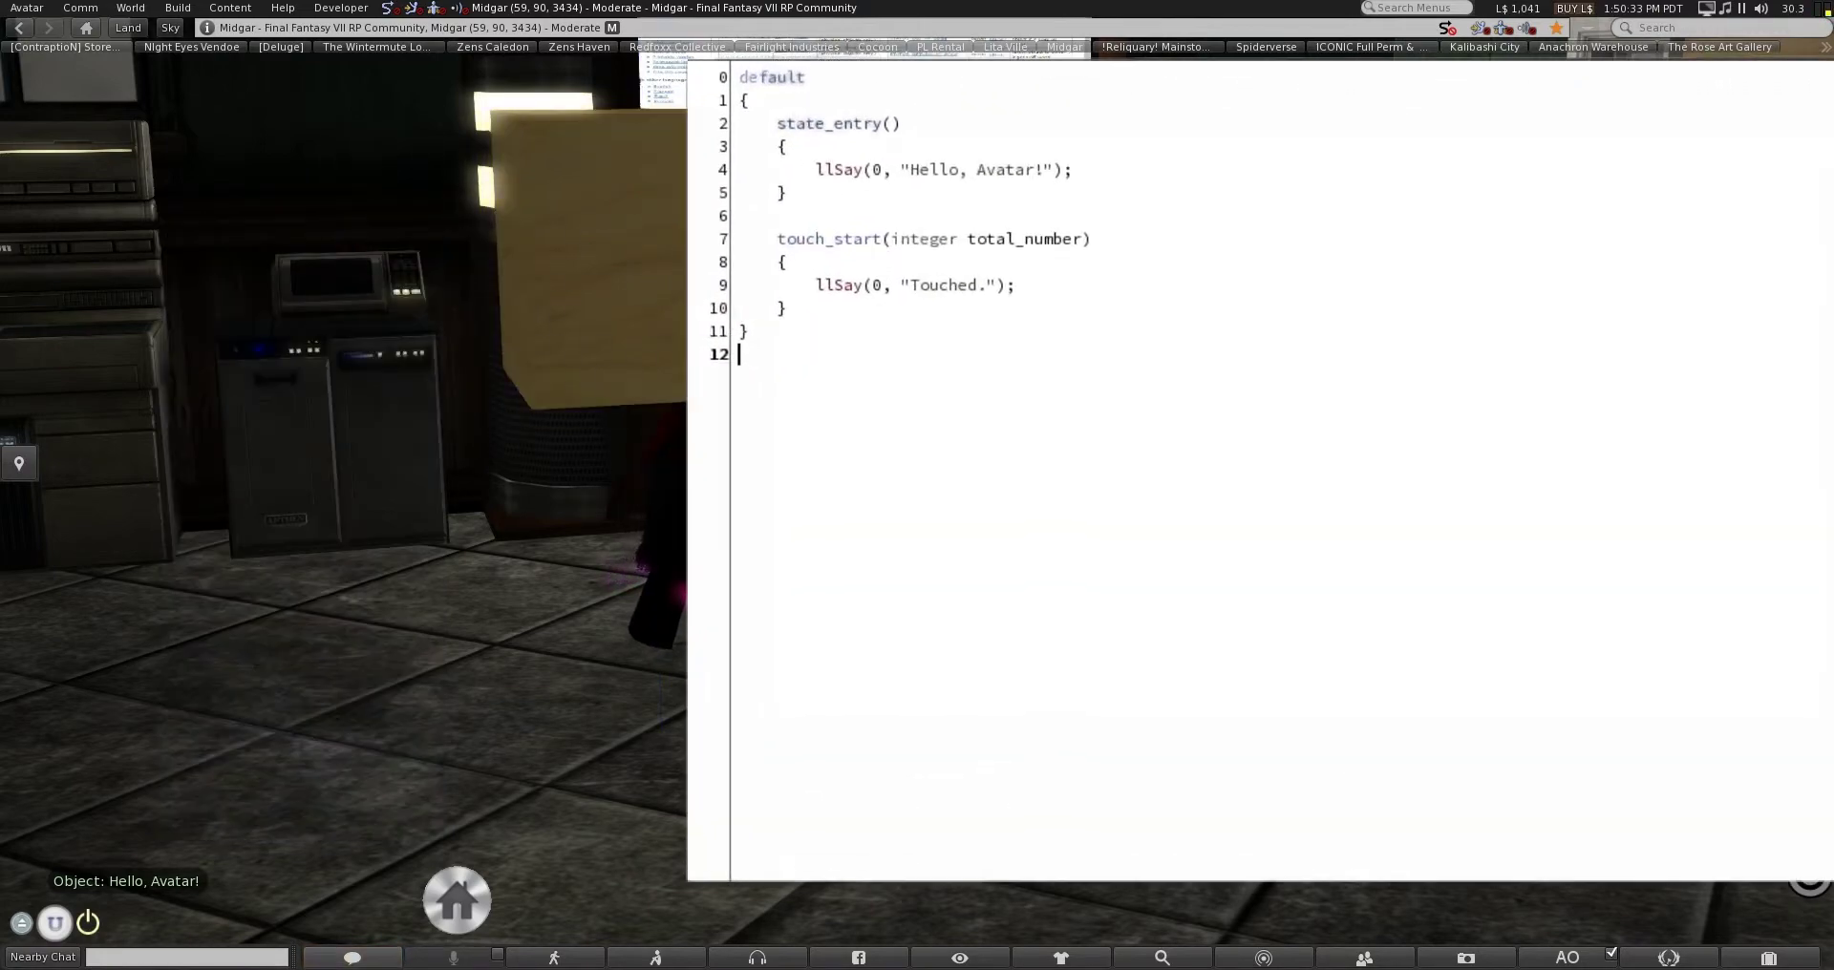
{"action": "left_click_drag", "start_coordinate": [1095, 133], "coordinate": [686, 134]}
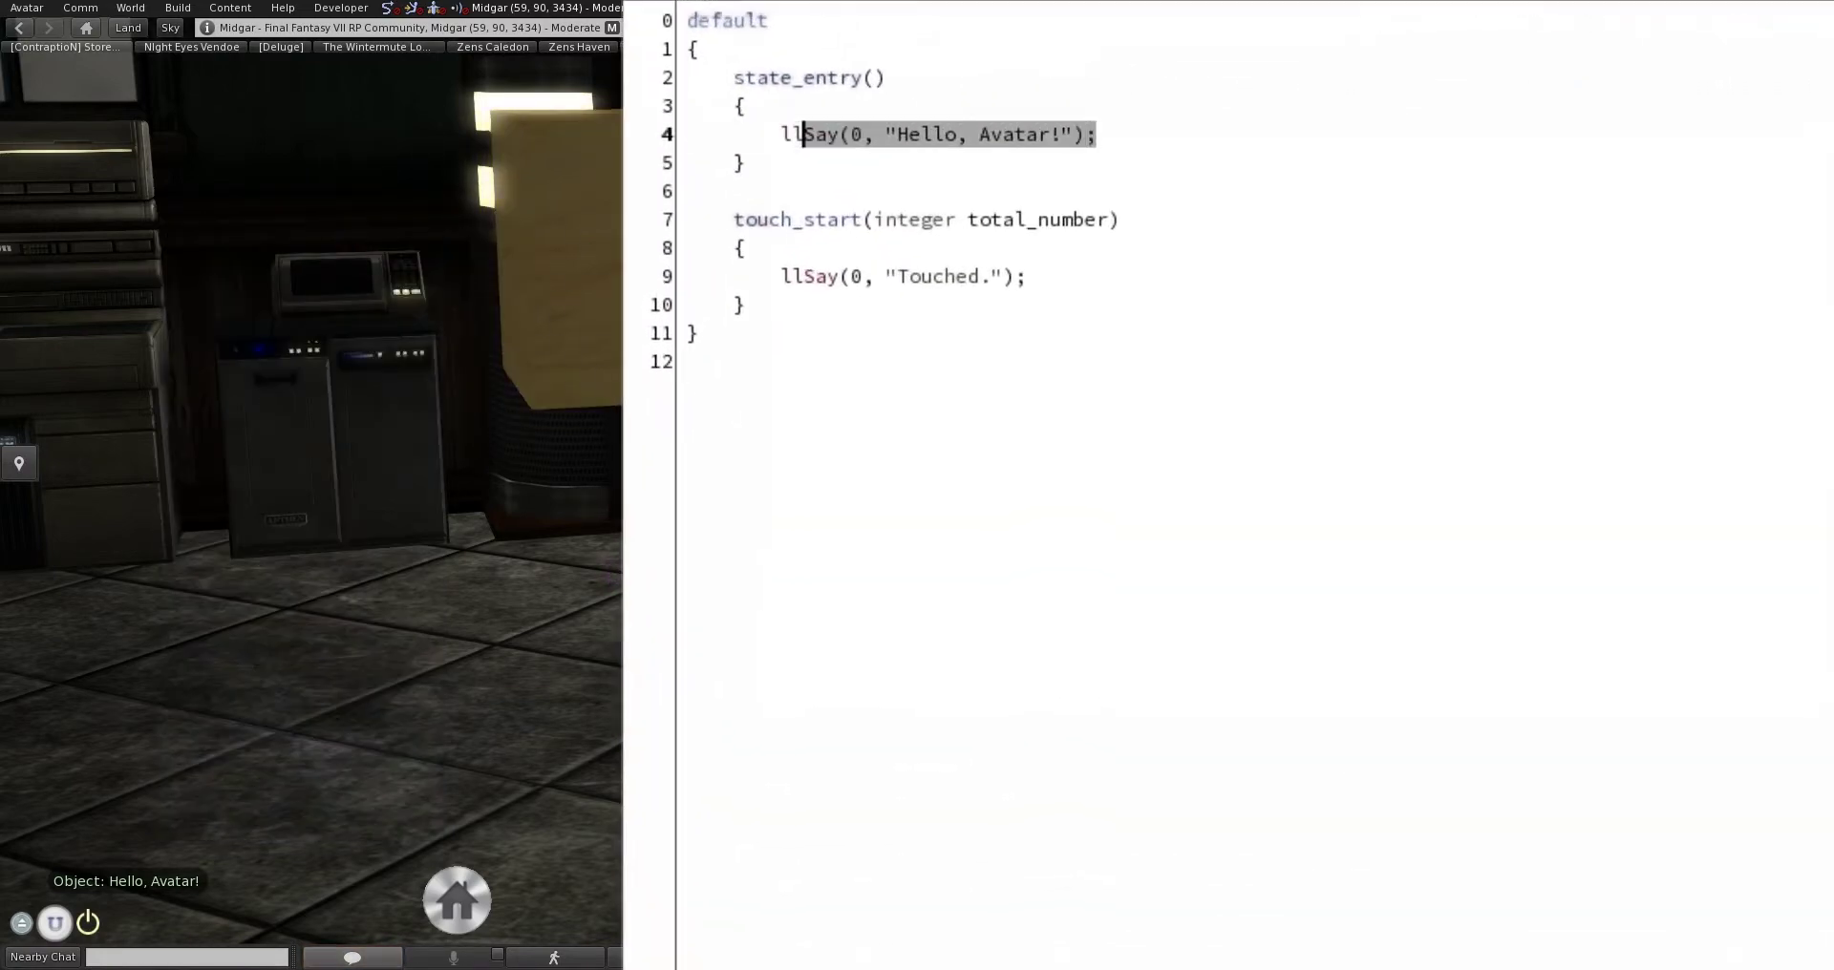
{"action": "key", "text": "Delete"}
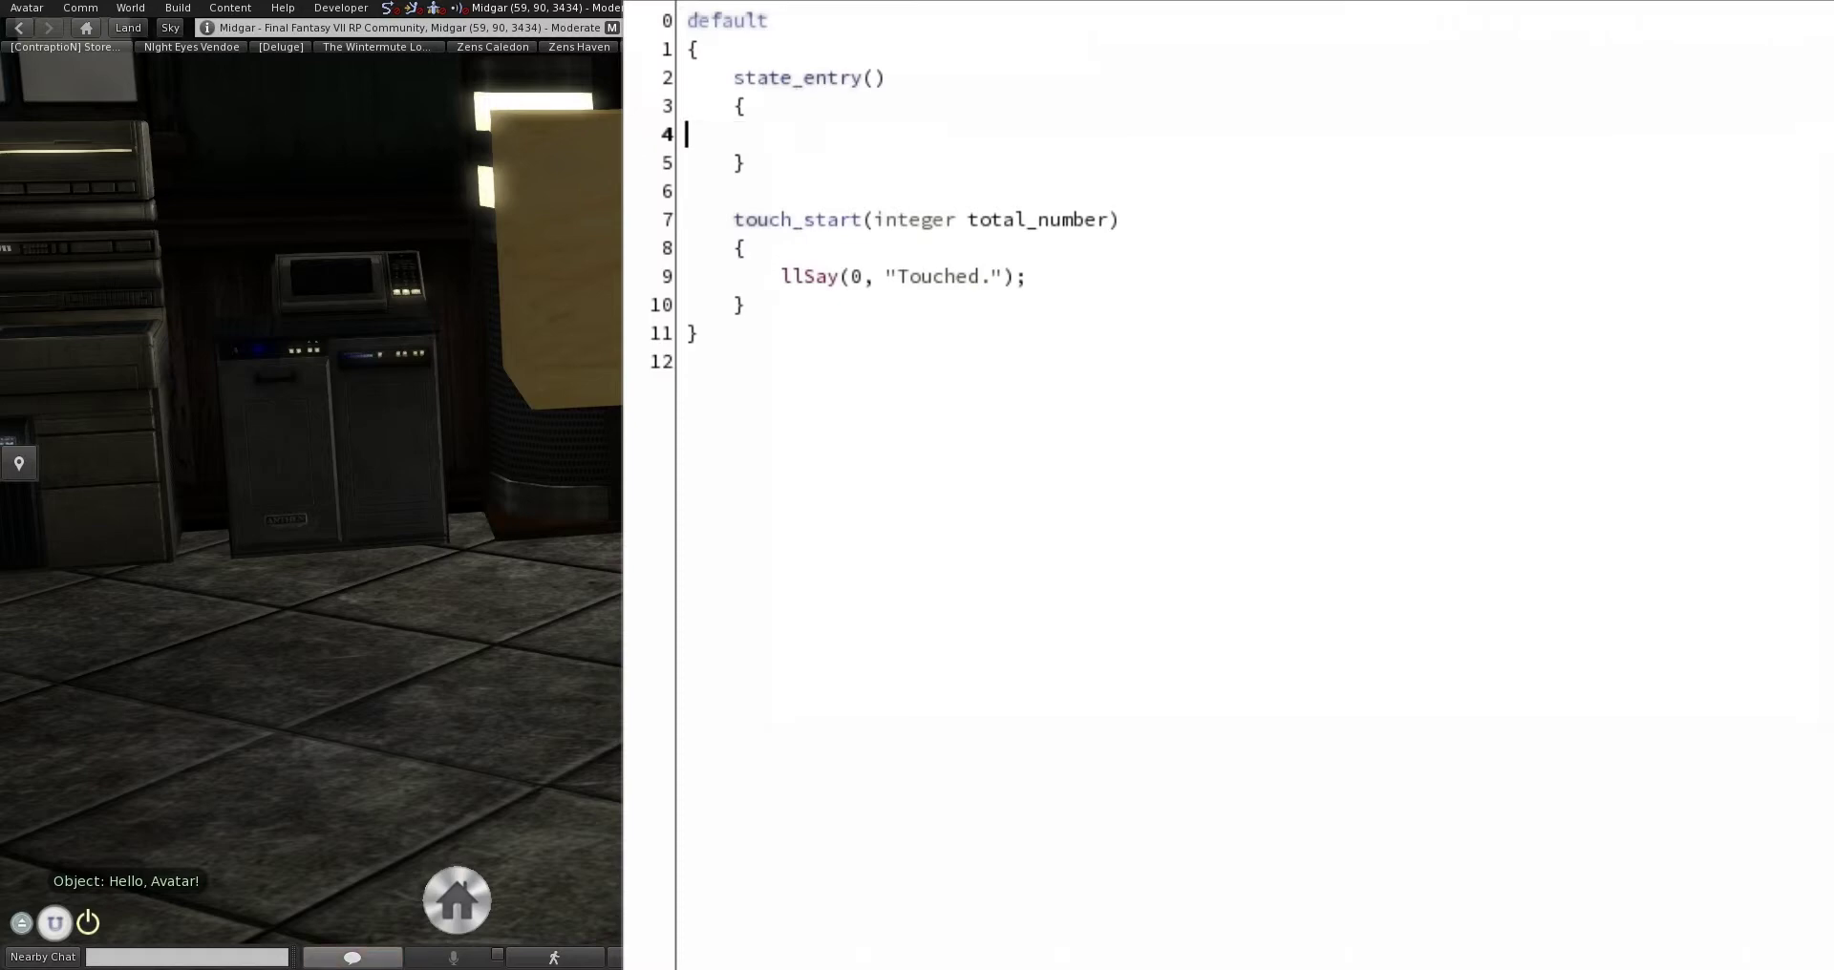
Replace touch_start's 'Touched.' message with llSetStatus(STATUS_PHYSICS, TRUE);
{"action": "left_click_drag", "start_coordinate": [1027, 276], "coordinate": [802, 276]}
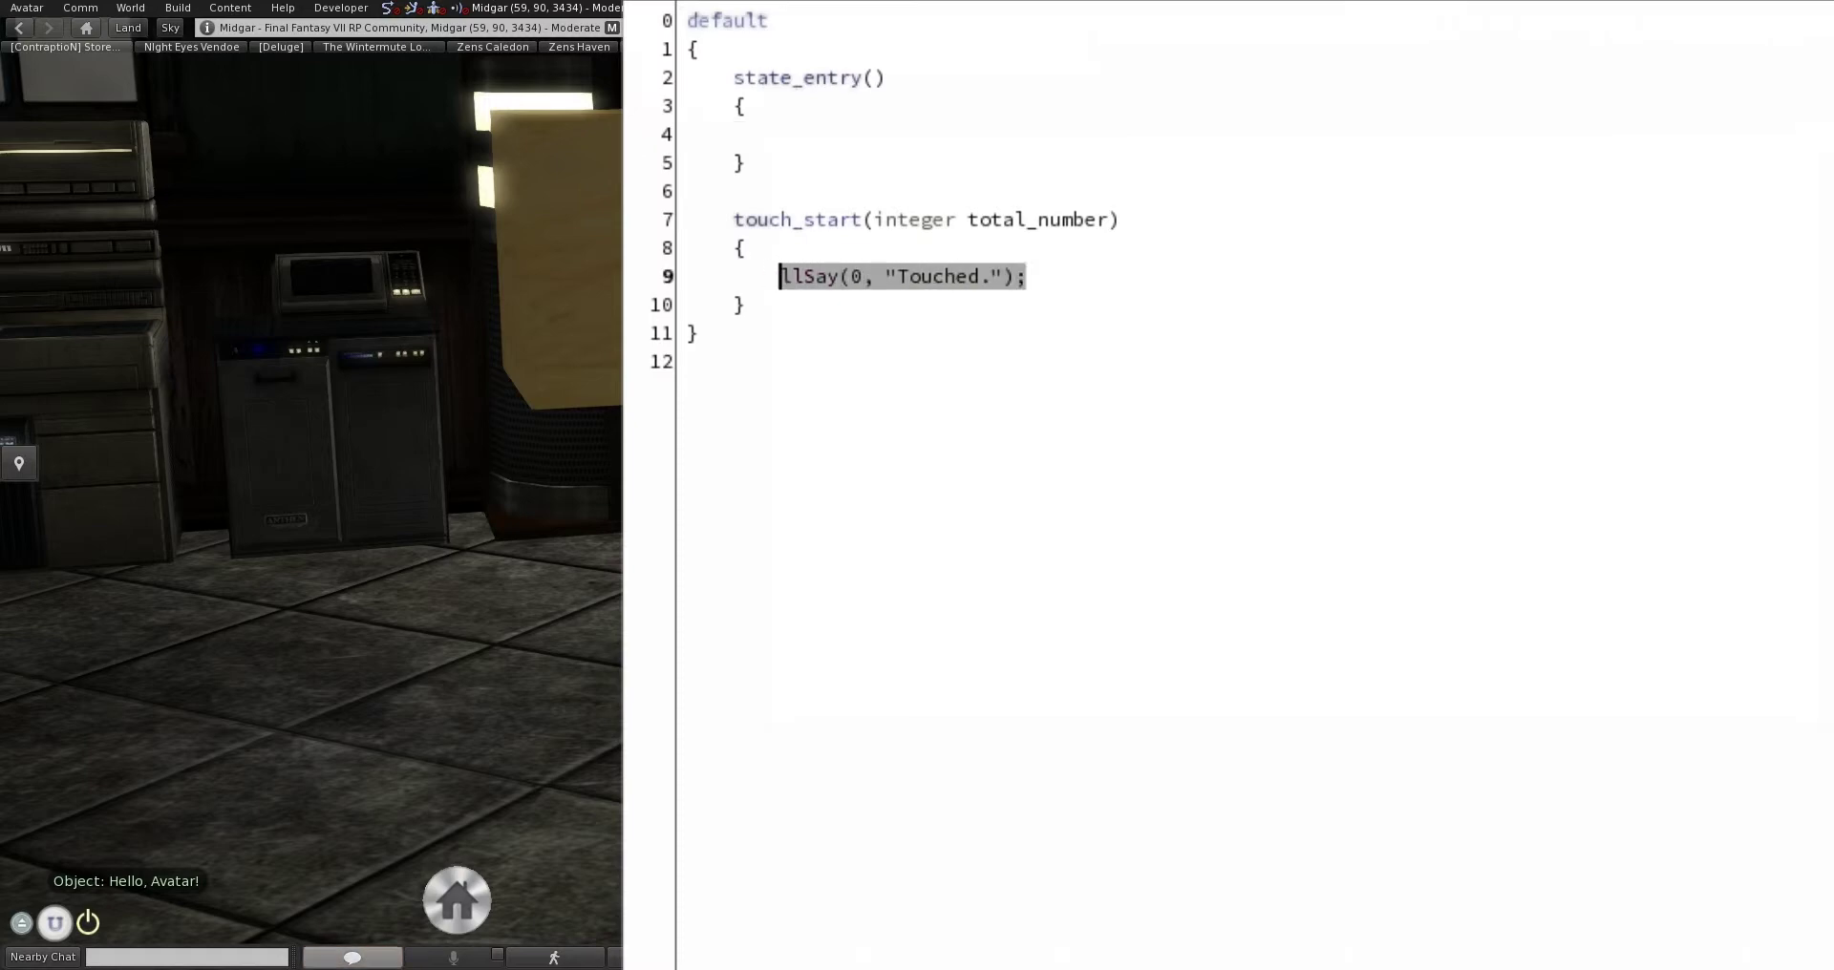
{"action": "type", "text": "llSetStatus("}
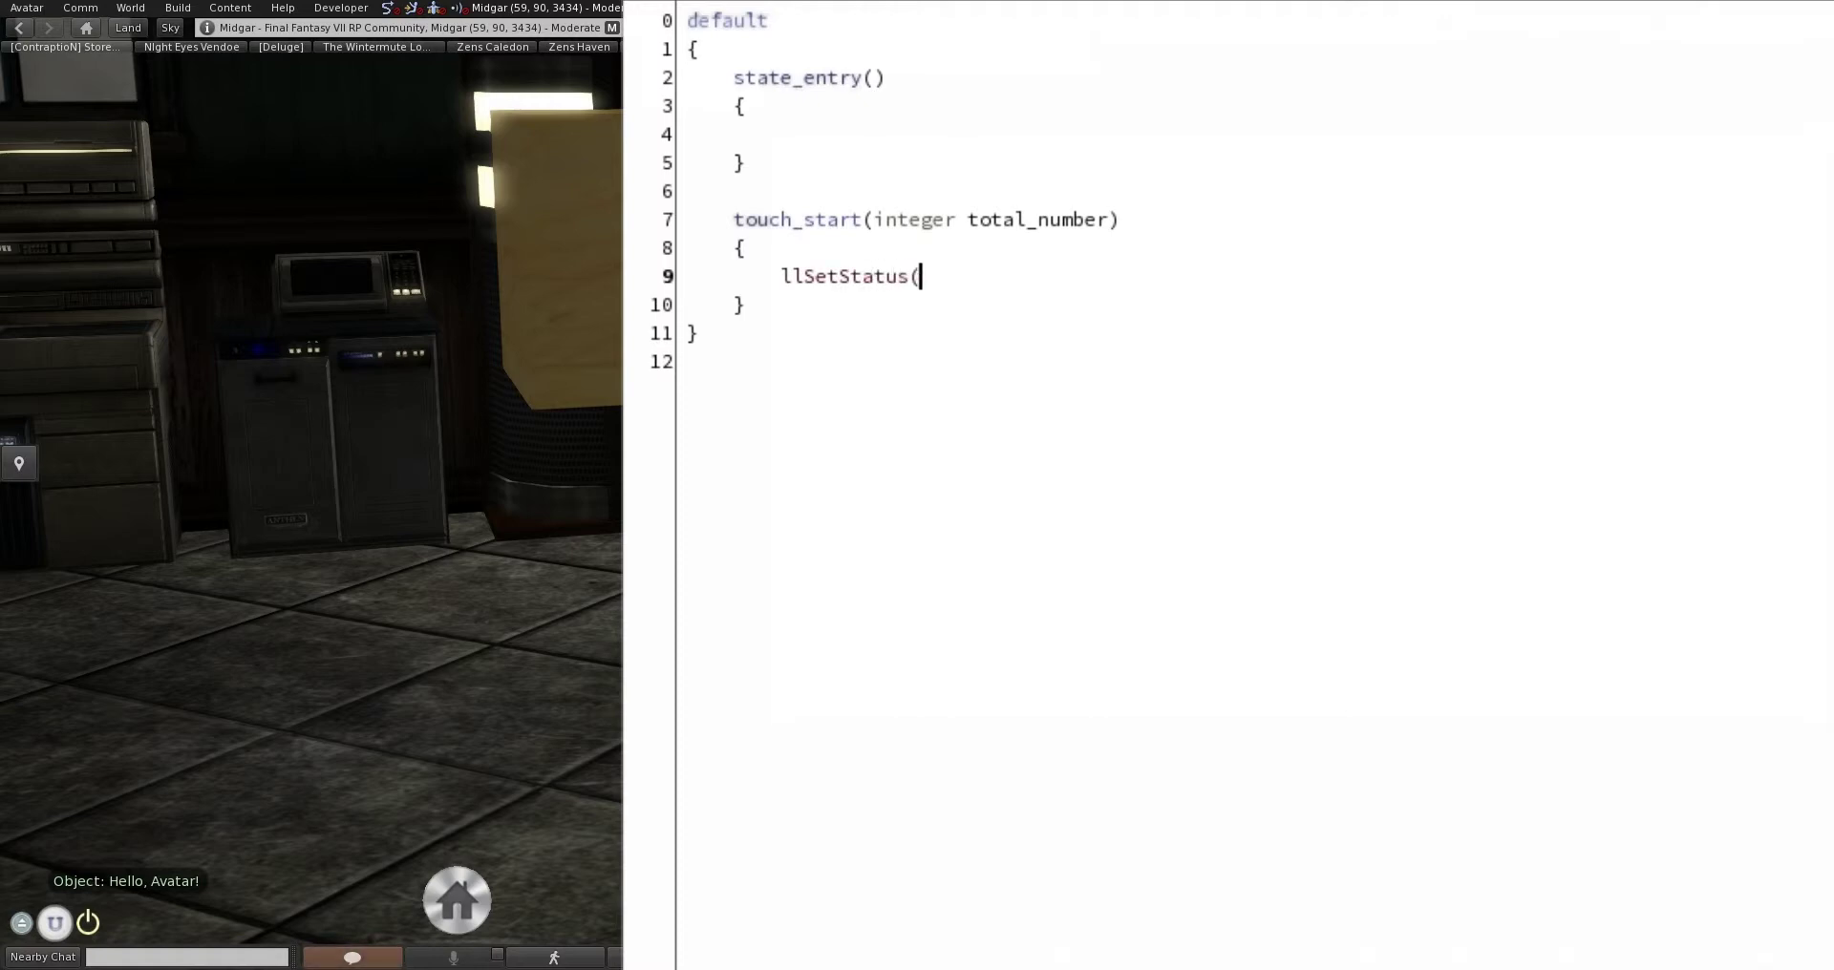
{"action": "type", "text": "SIC"}
{"action": "type", "text": "AL"}
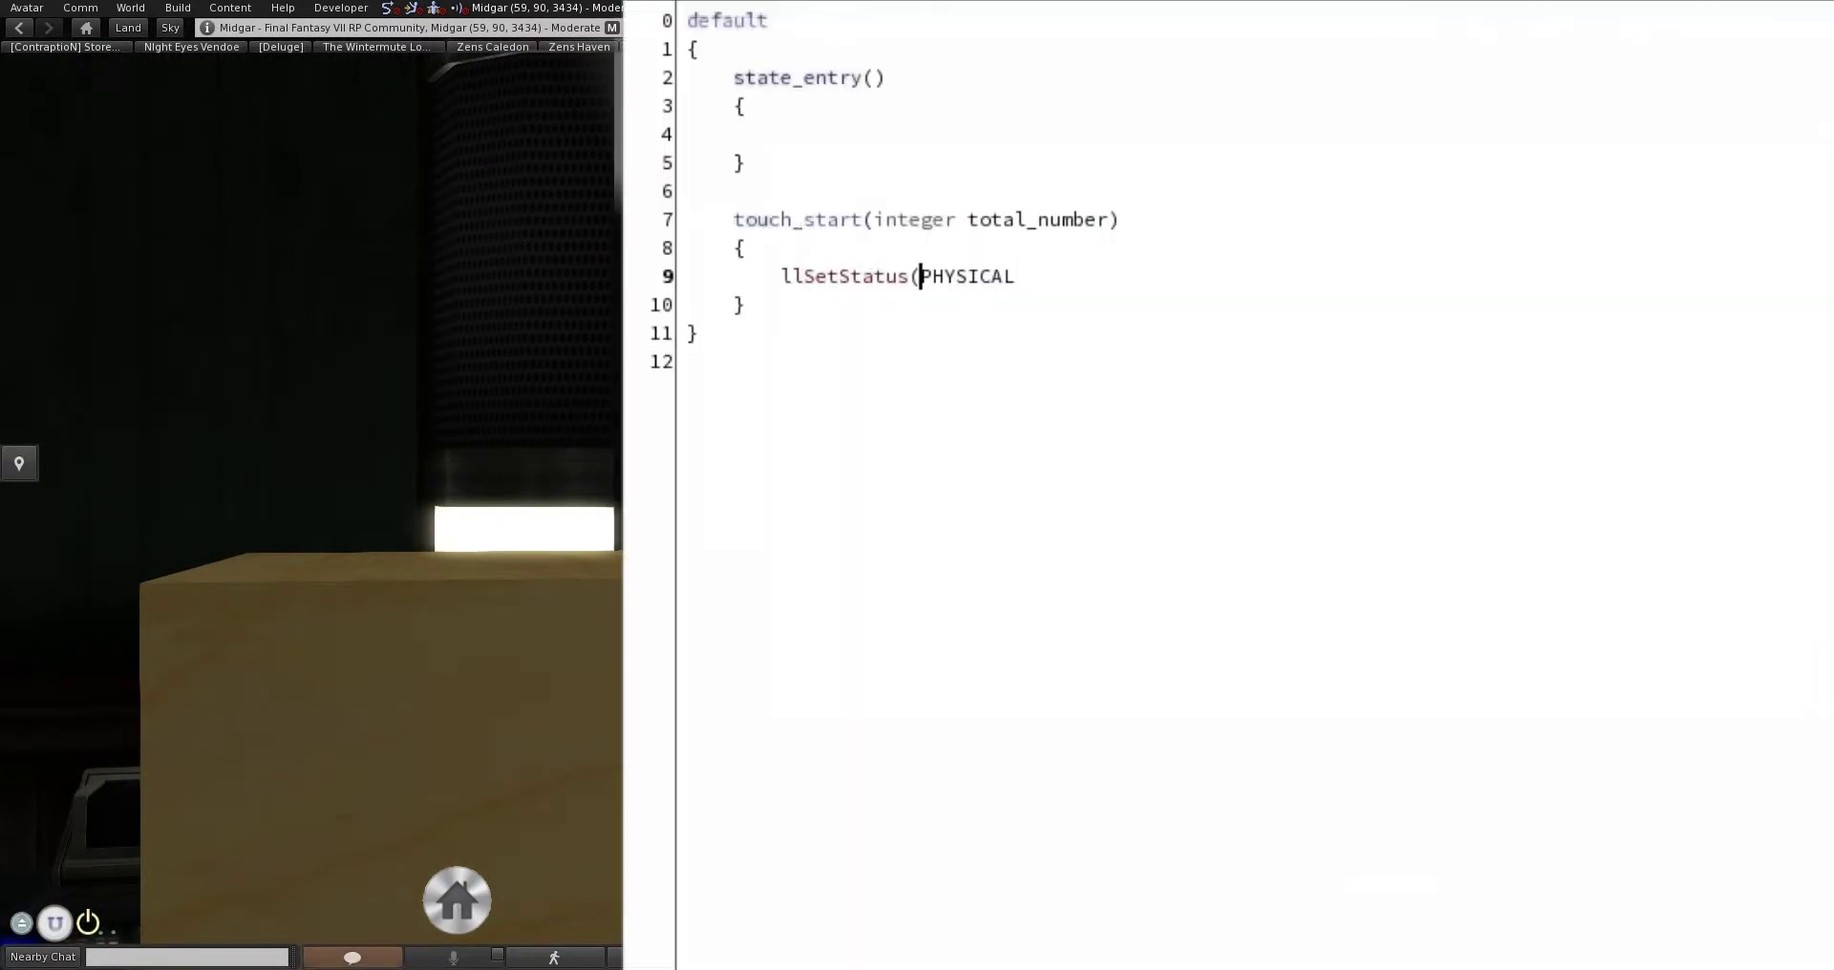
{"action": "type", "text": "STATUS_"}
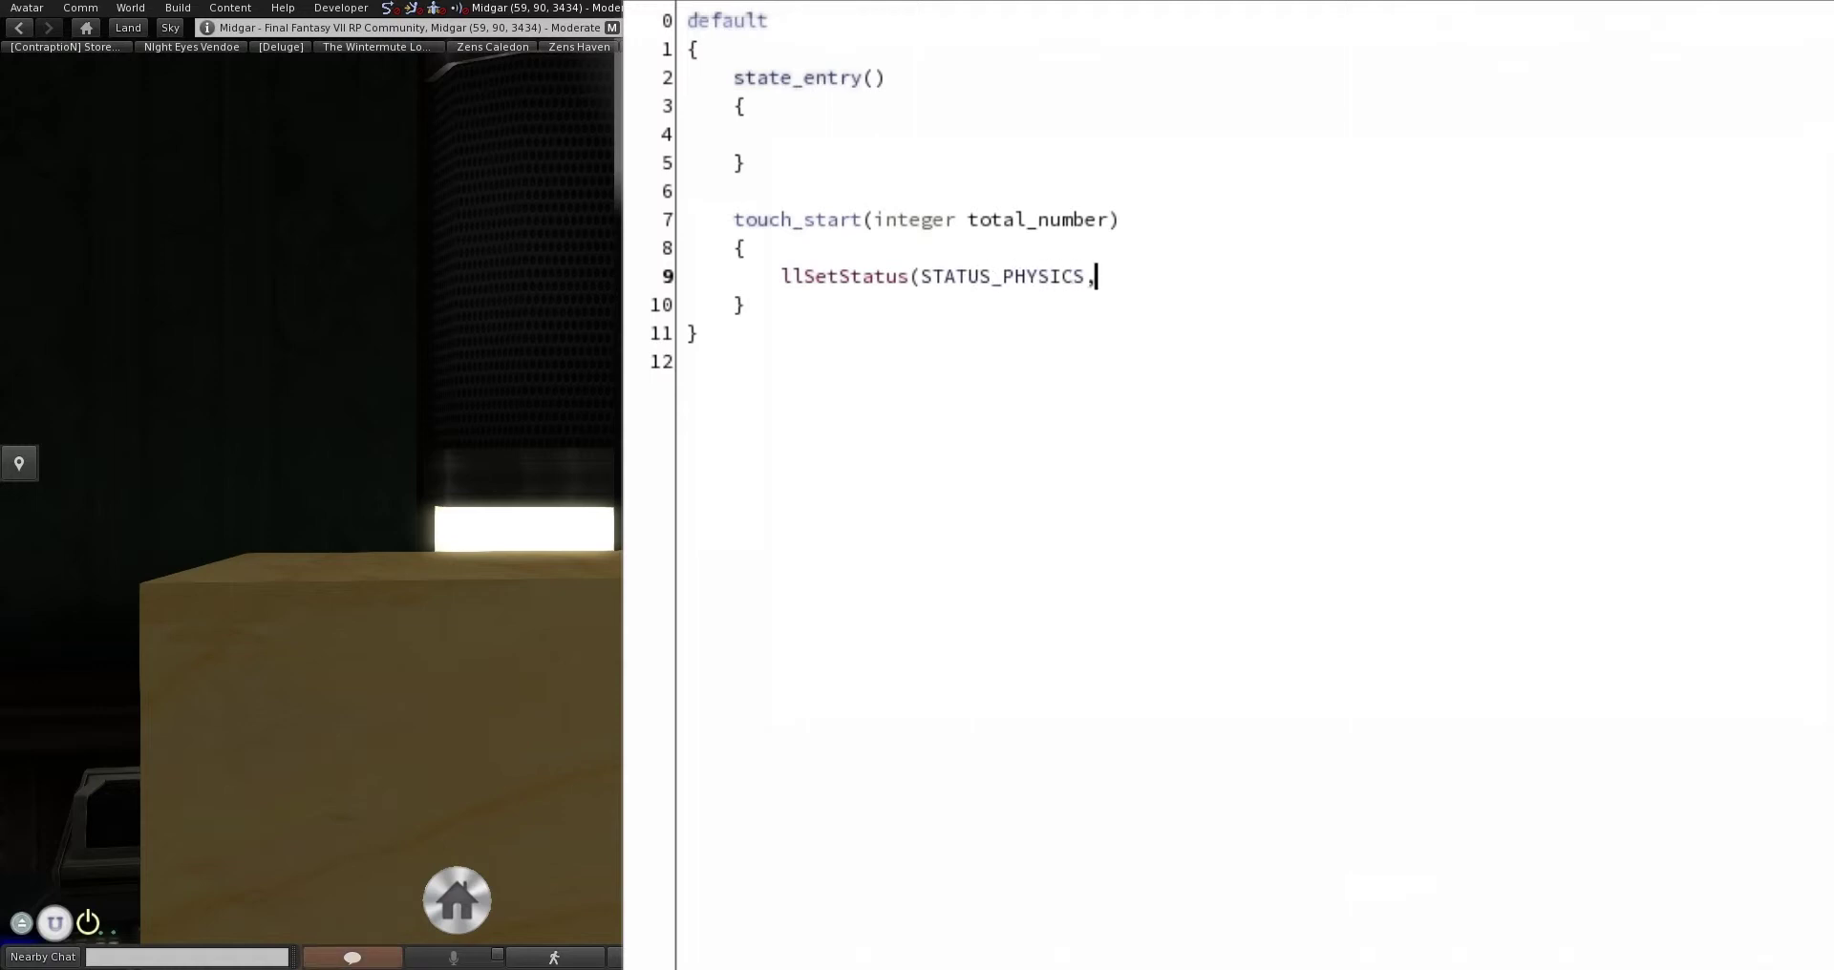
{"action": "type", "text": " TRUE"}
{"action": "type", "text": ");"}
Add STATUS_PHANTOM and STATUS_PHYSICS llSetStatus lines to state_entry, both set to FALSE
{"action": "key", "text": "shift+Up"}
{"action": "key", "text": "ctrl+c"}
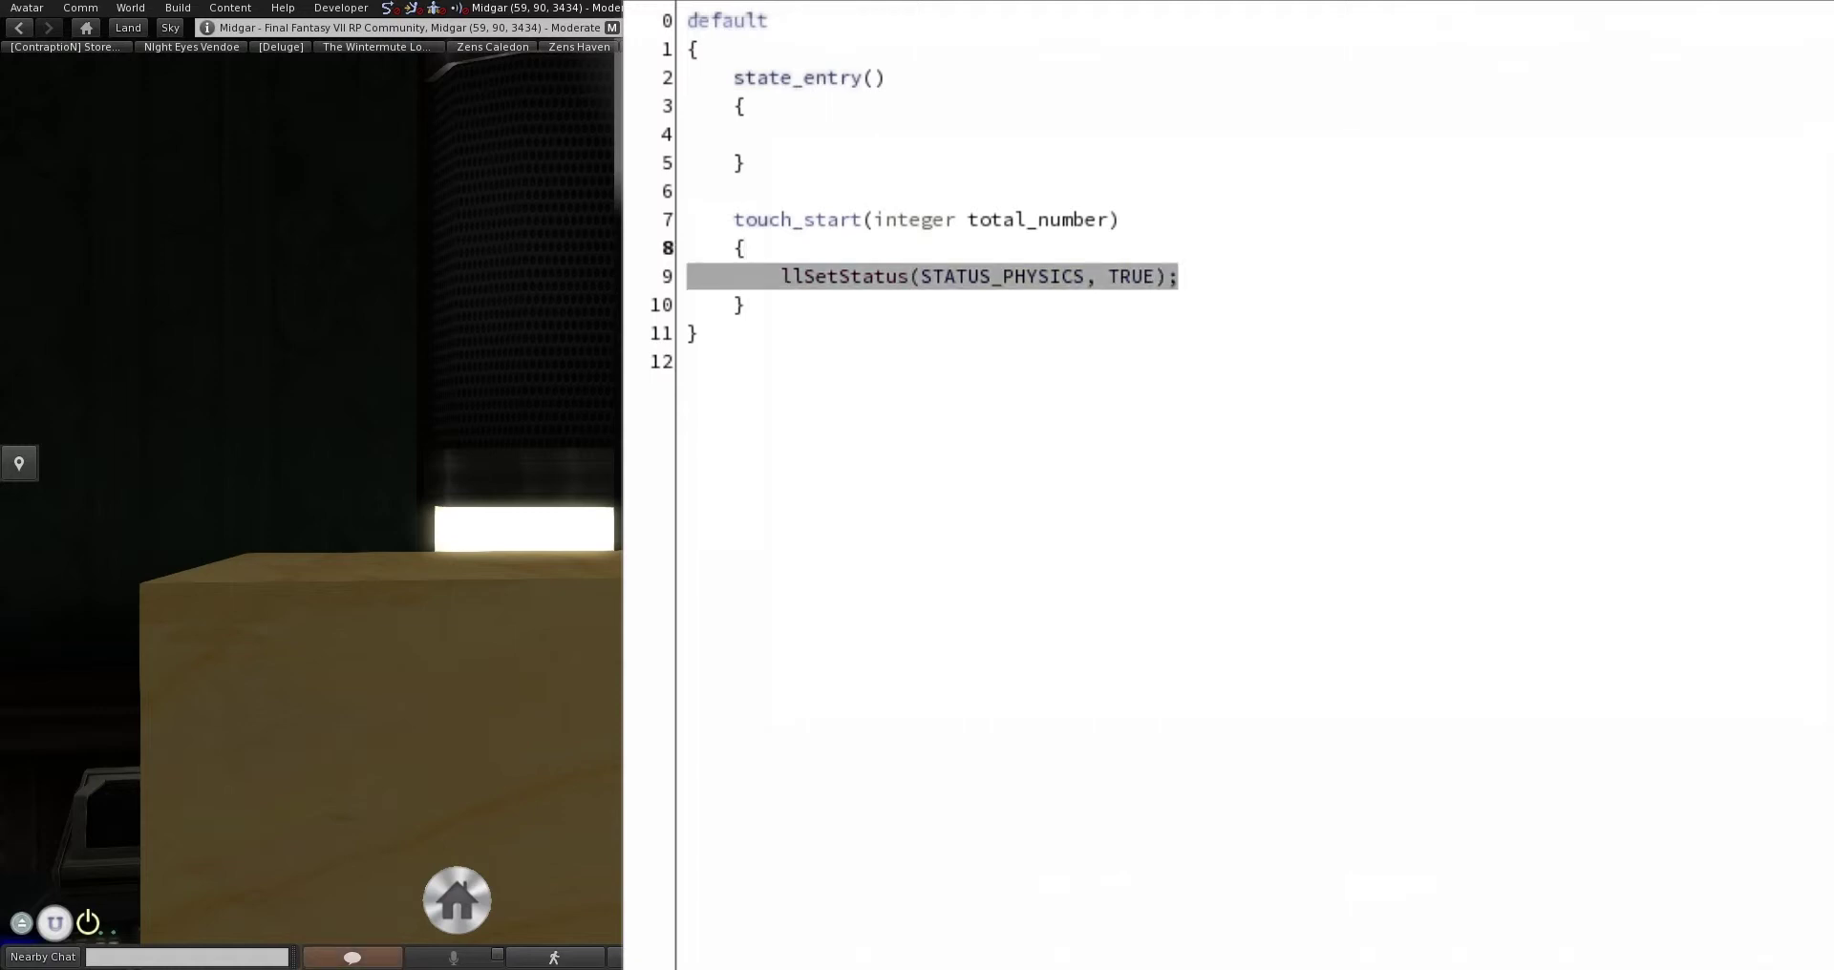
{"action": "key", "text": "Up"}
{"action": "key", "text": "Up"}
{"action": "key", "text": "Up"}
{"action": "key", "text": "ctrl+v"}
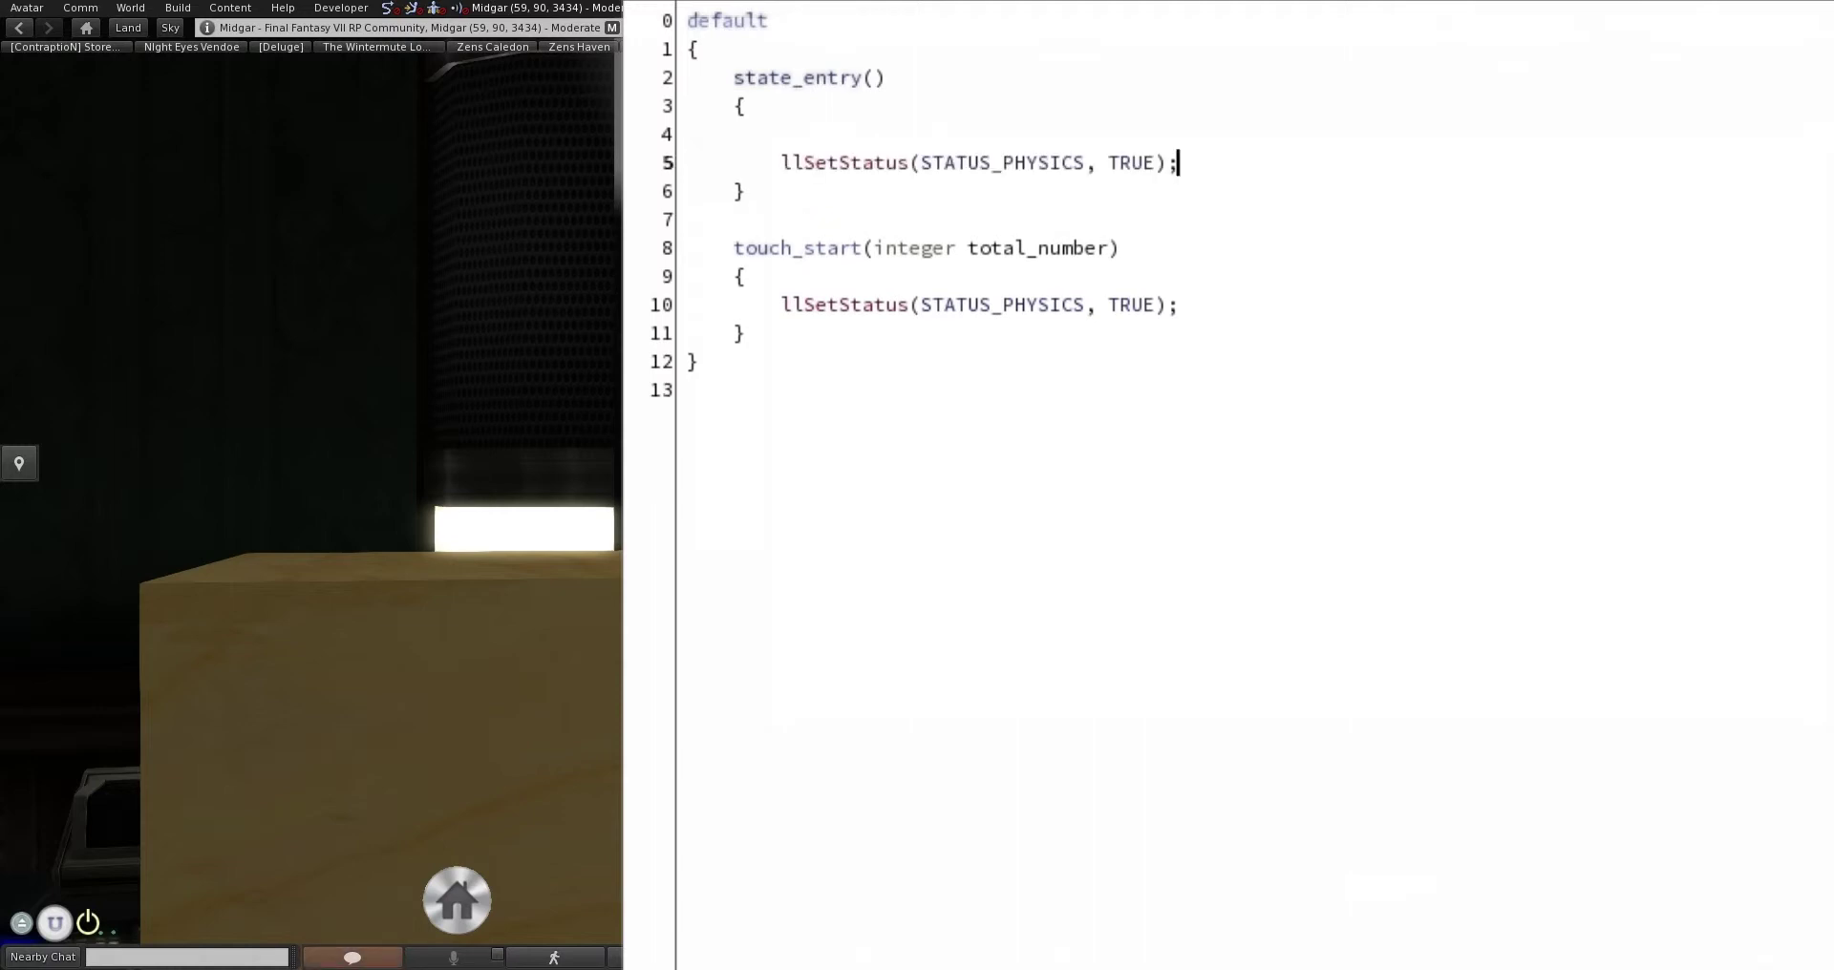
{"action": "key", "text": "ctrl+v"}
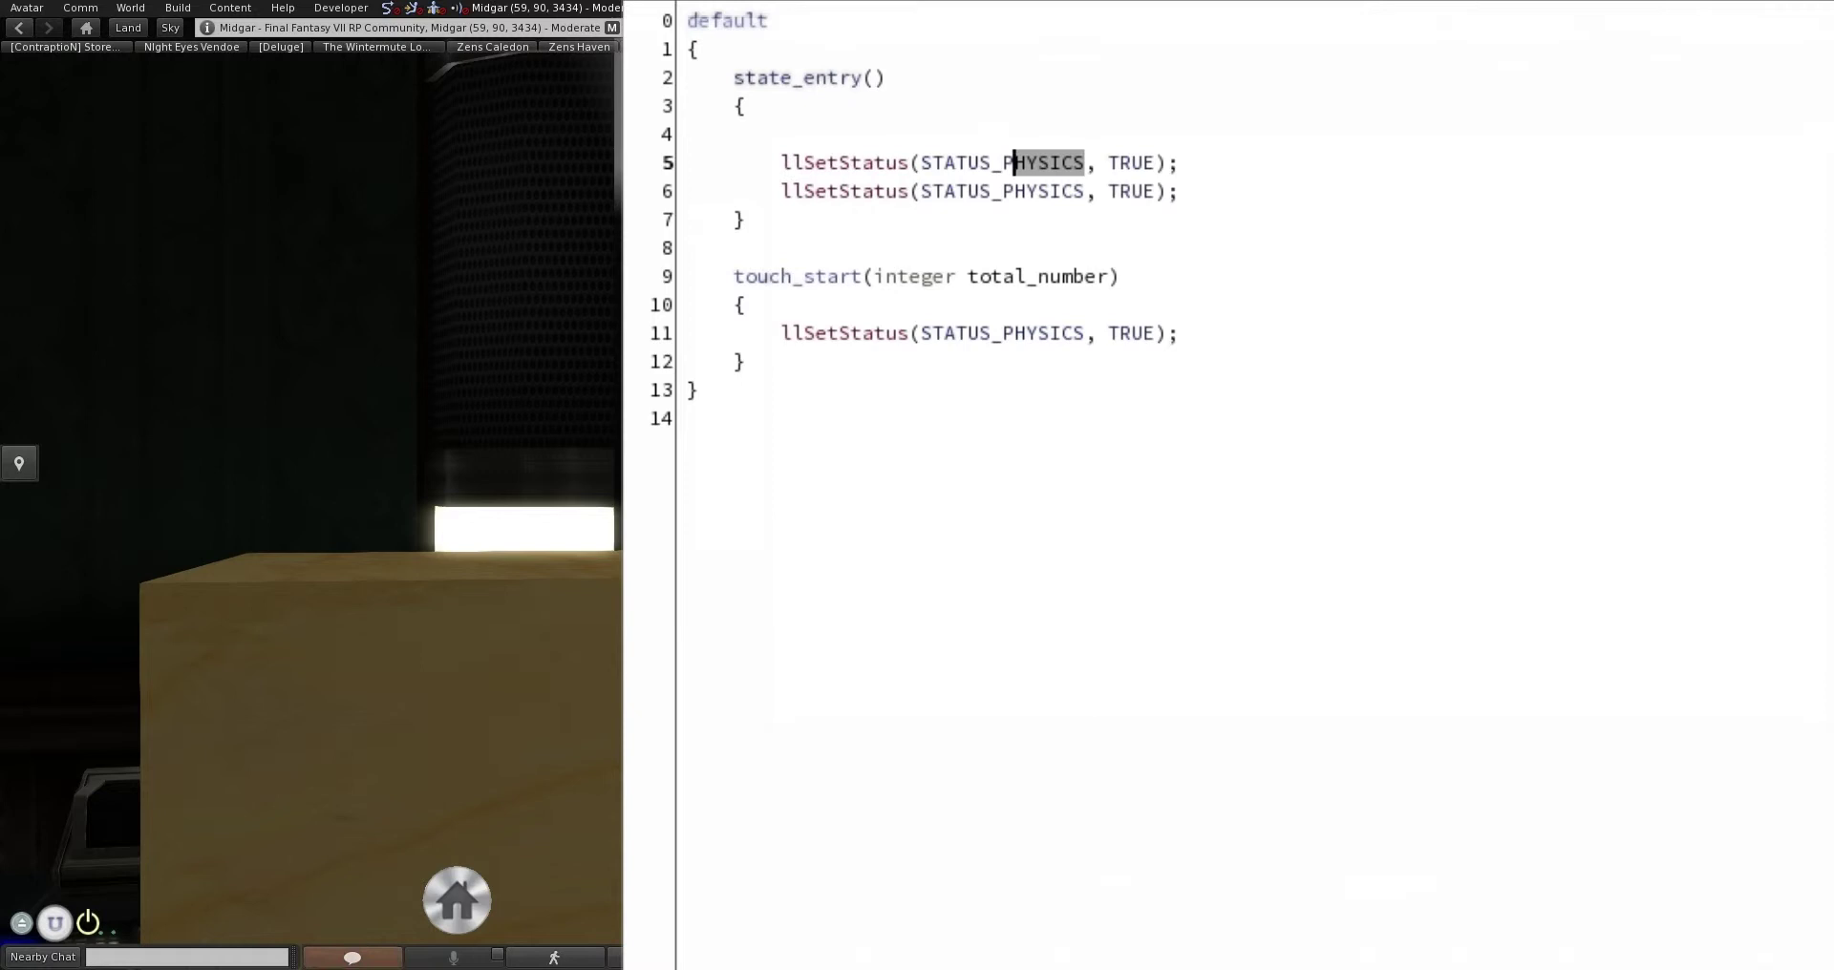
{"action": "type", "text": "PANTOM"}
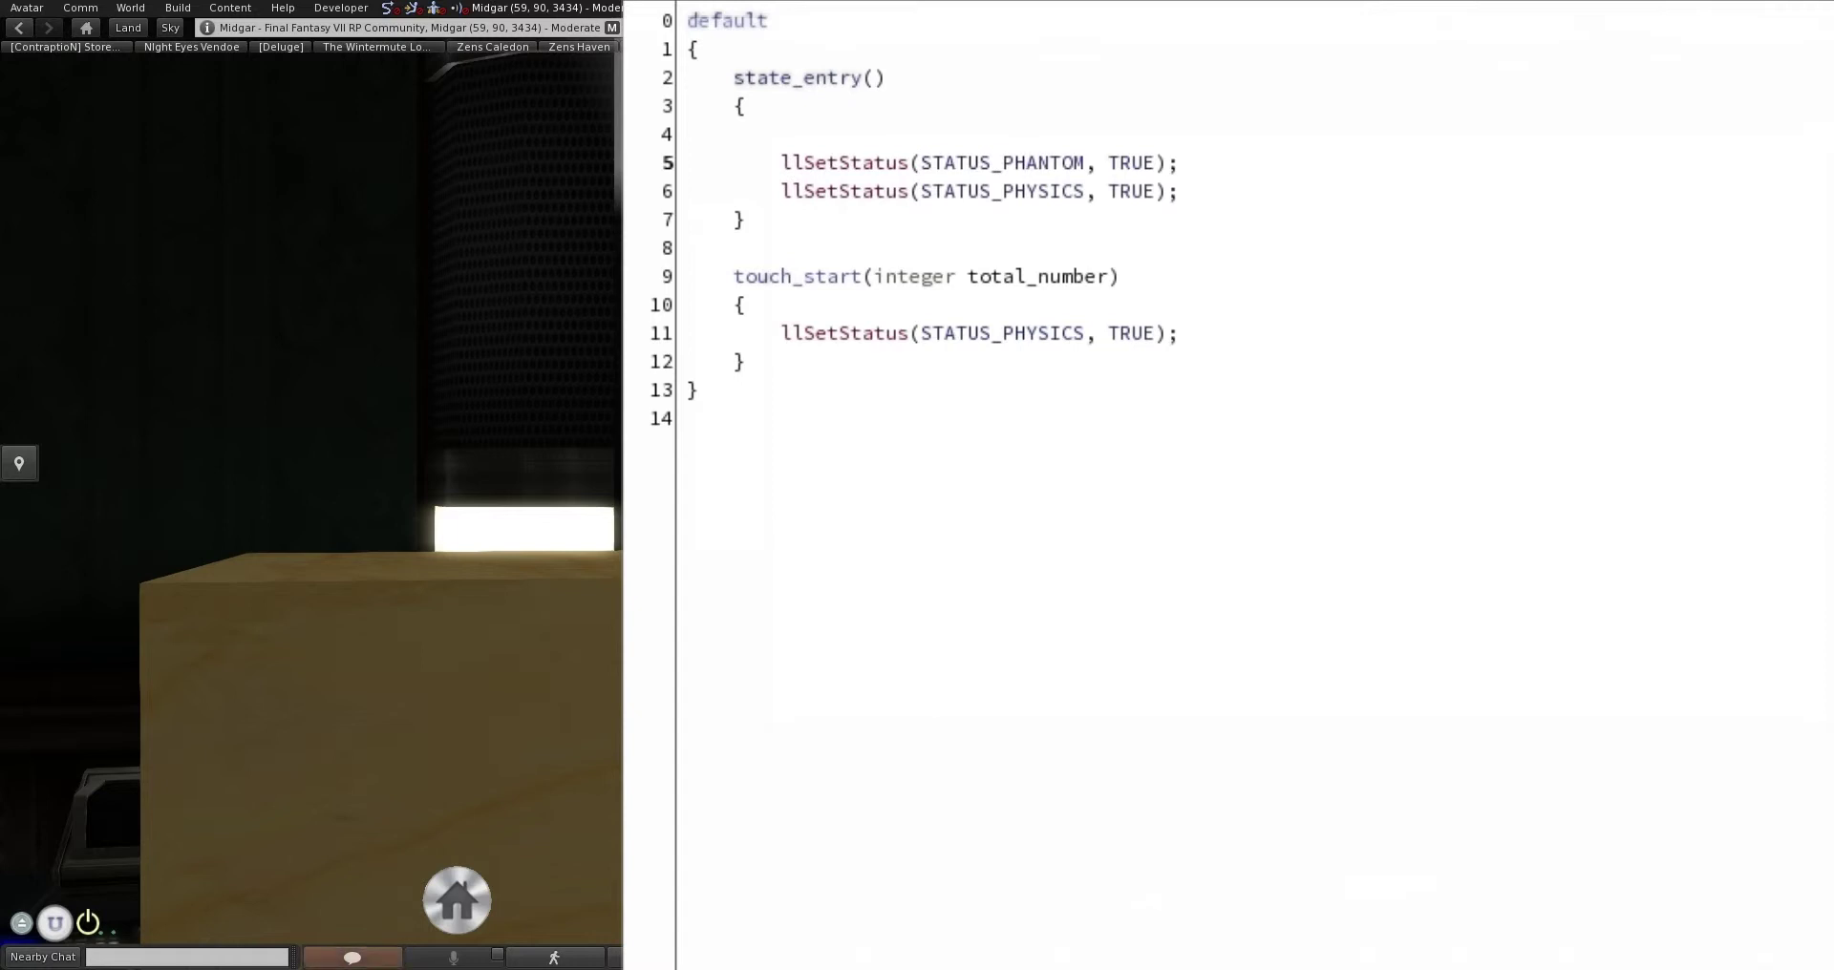
{"action": "left_click_drag", "start_coordinate": [1180, 333], "coordinate": [745, 304]}
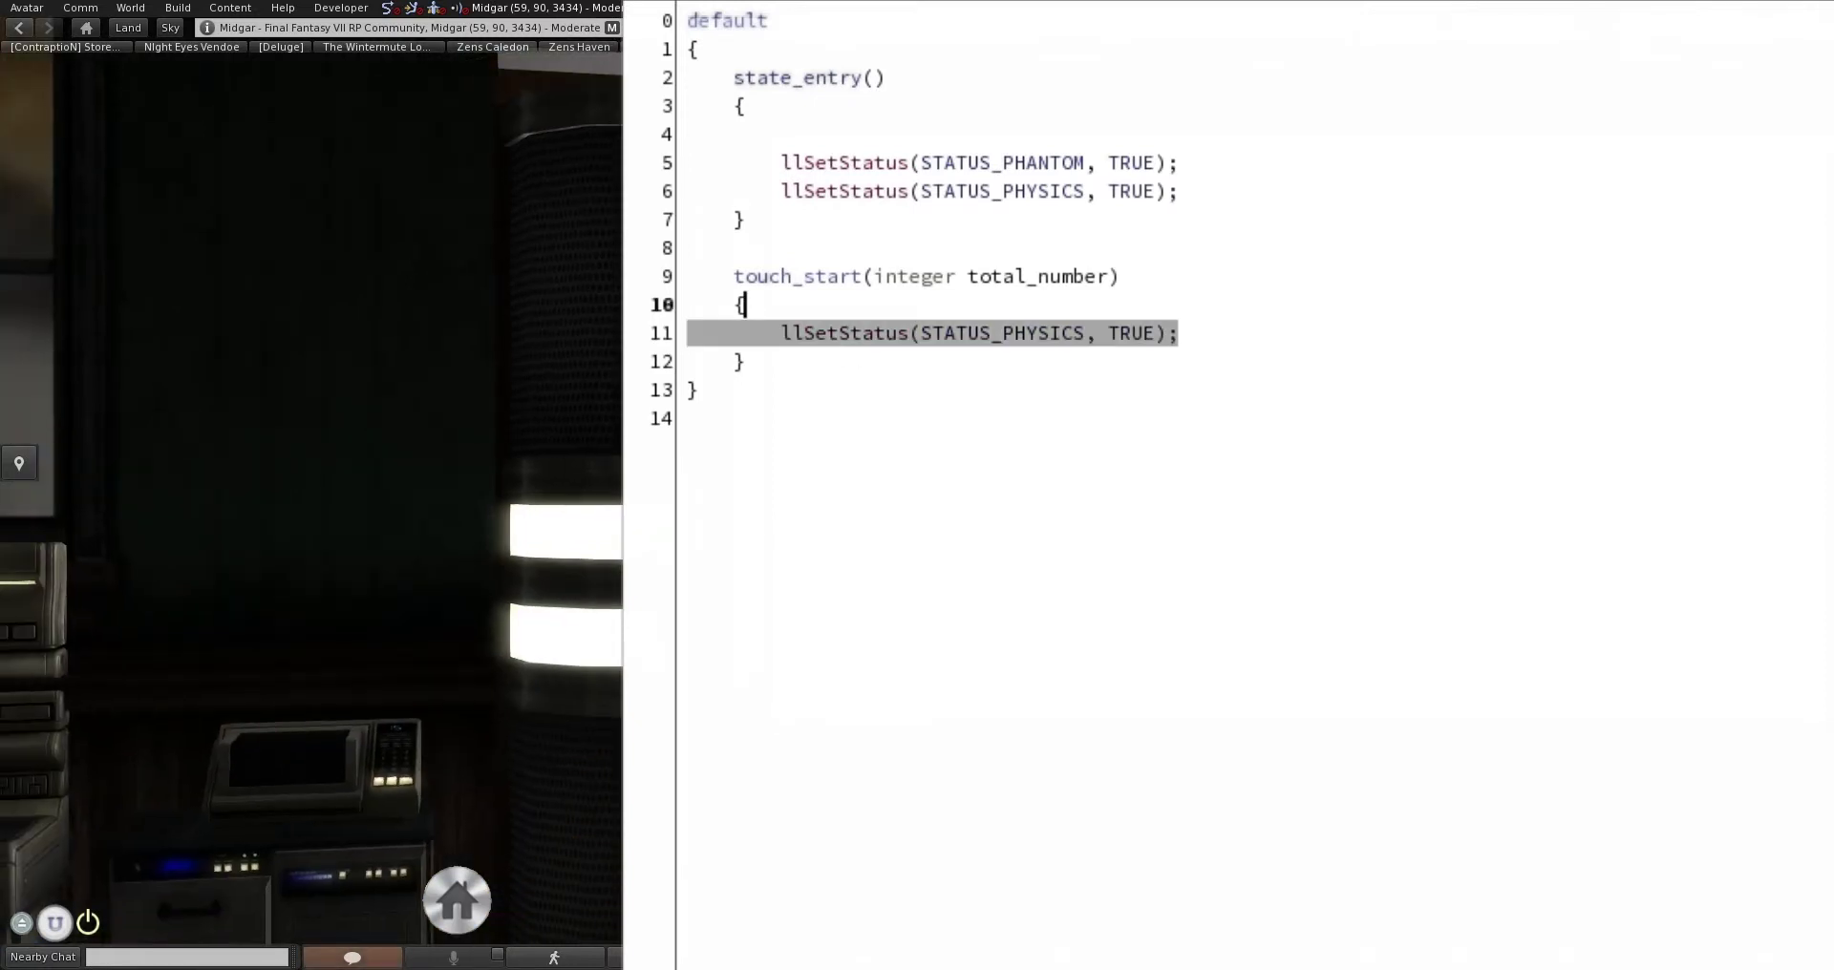
{"action": "left_click_drag", "start_coordinate": [1154, 162], "coordinate": [1131, 163]}
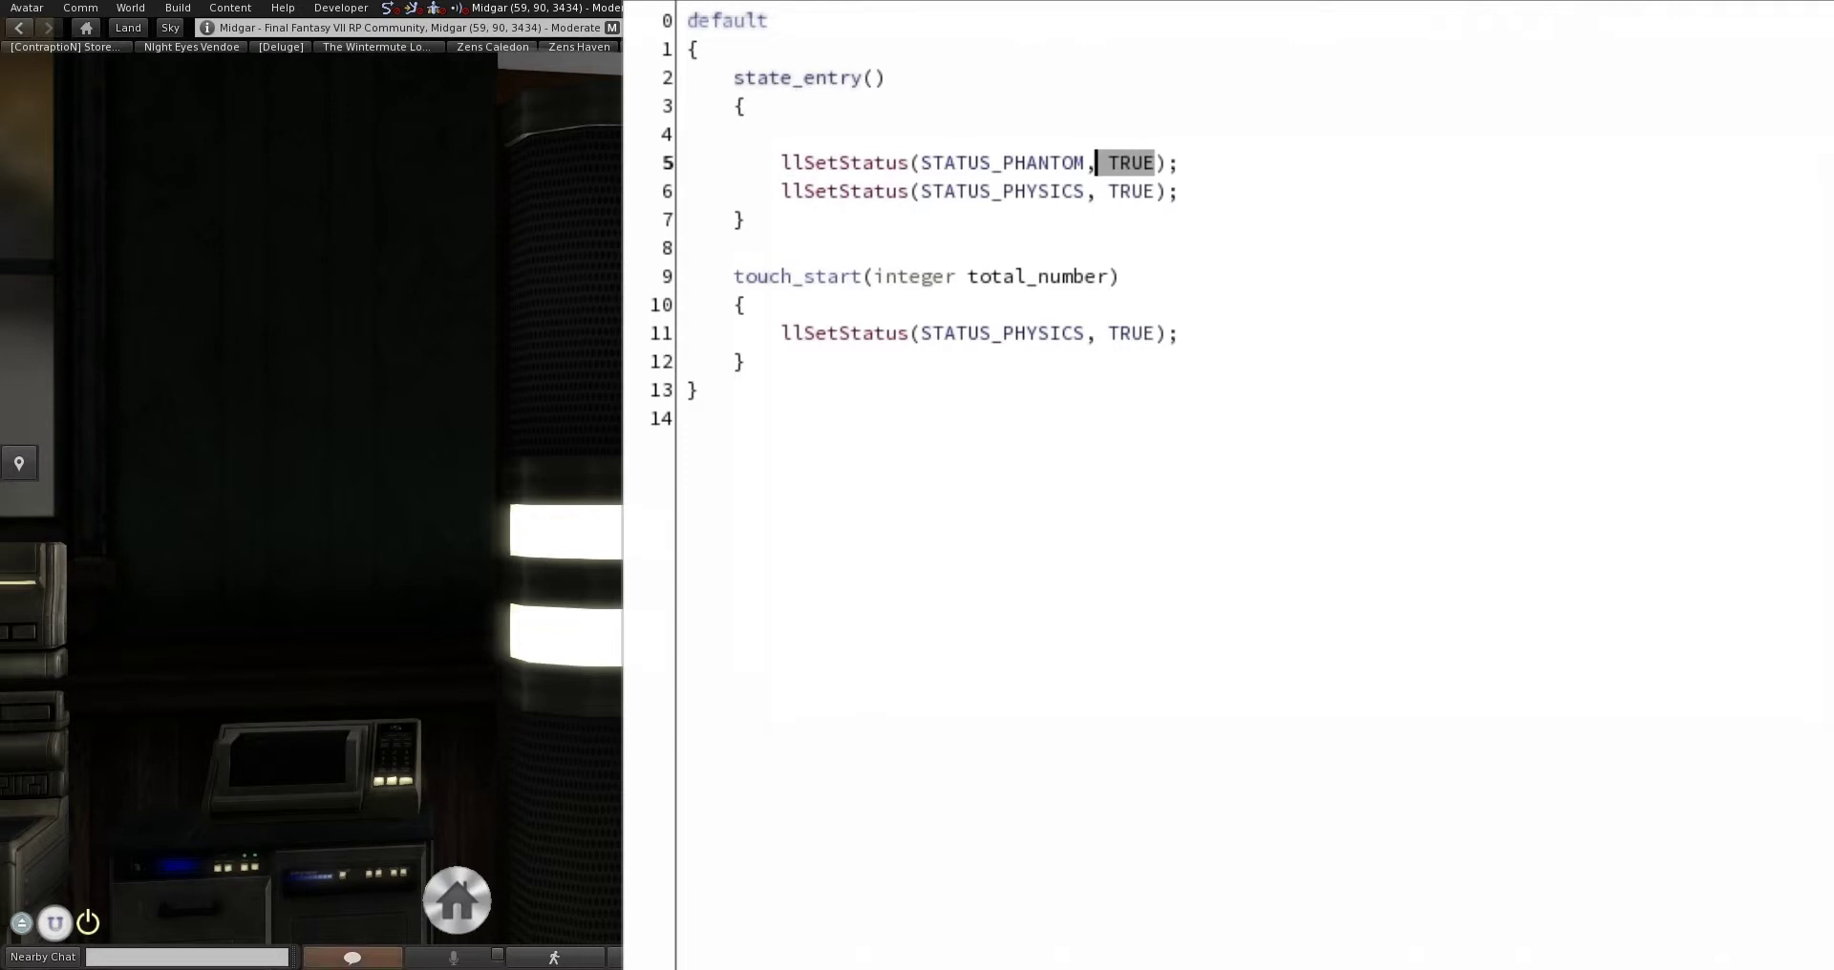
{"action": "type", "text": "FALS"}
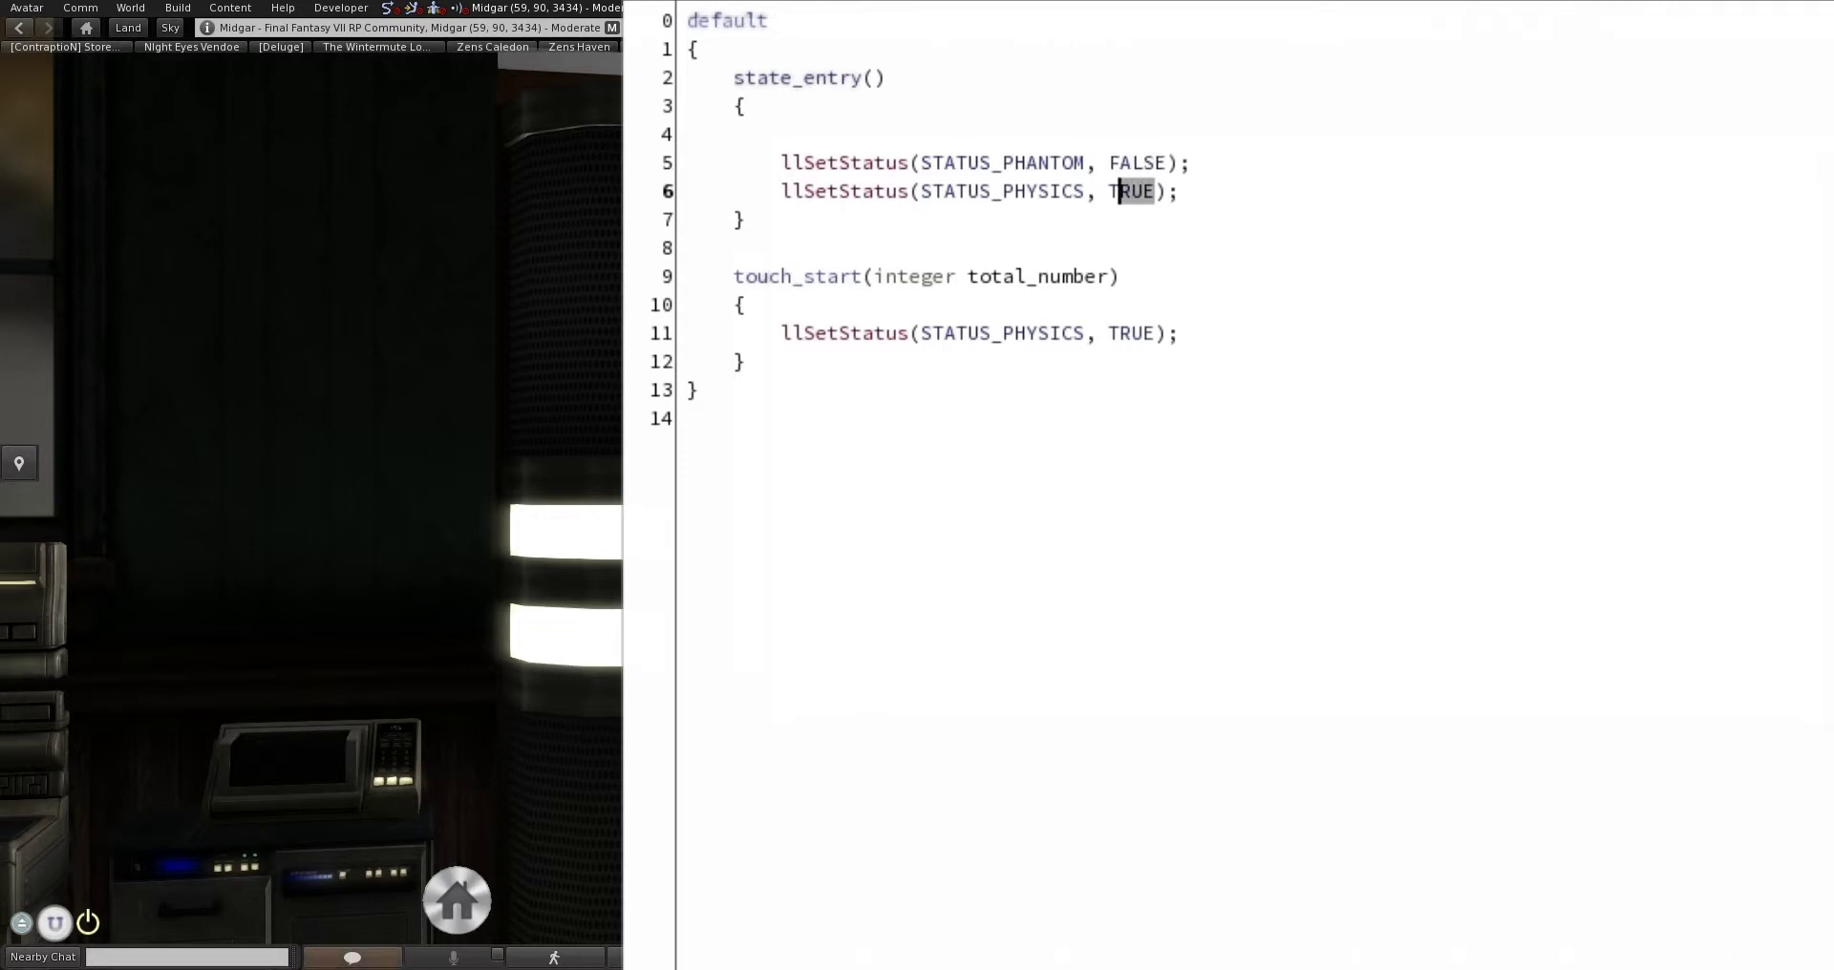
{"action": "type", "text": "FALS"}
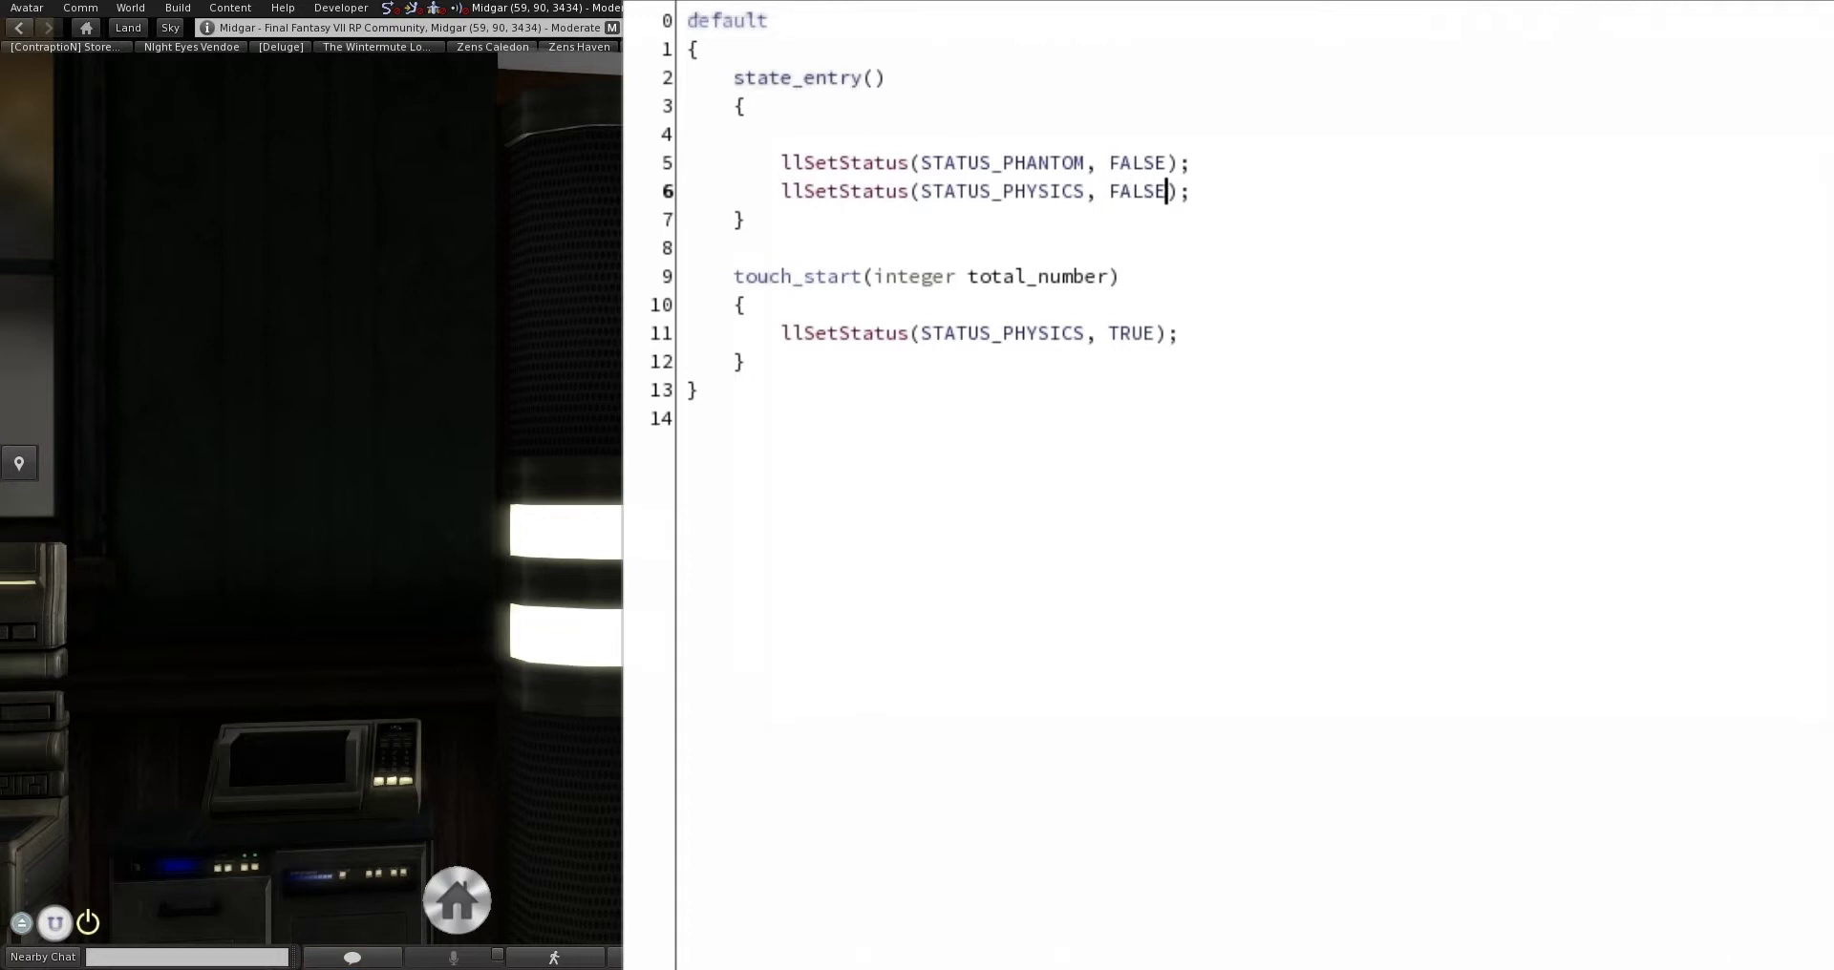
Copy the entire script and close the editor without saving
{"action": "key", "text": "ctrl+a"}
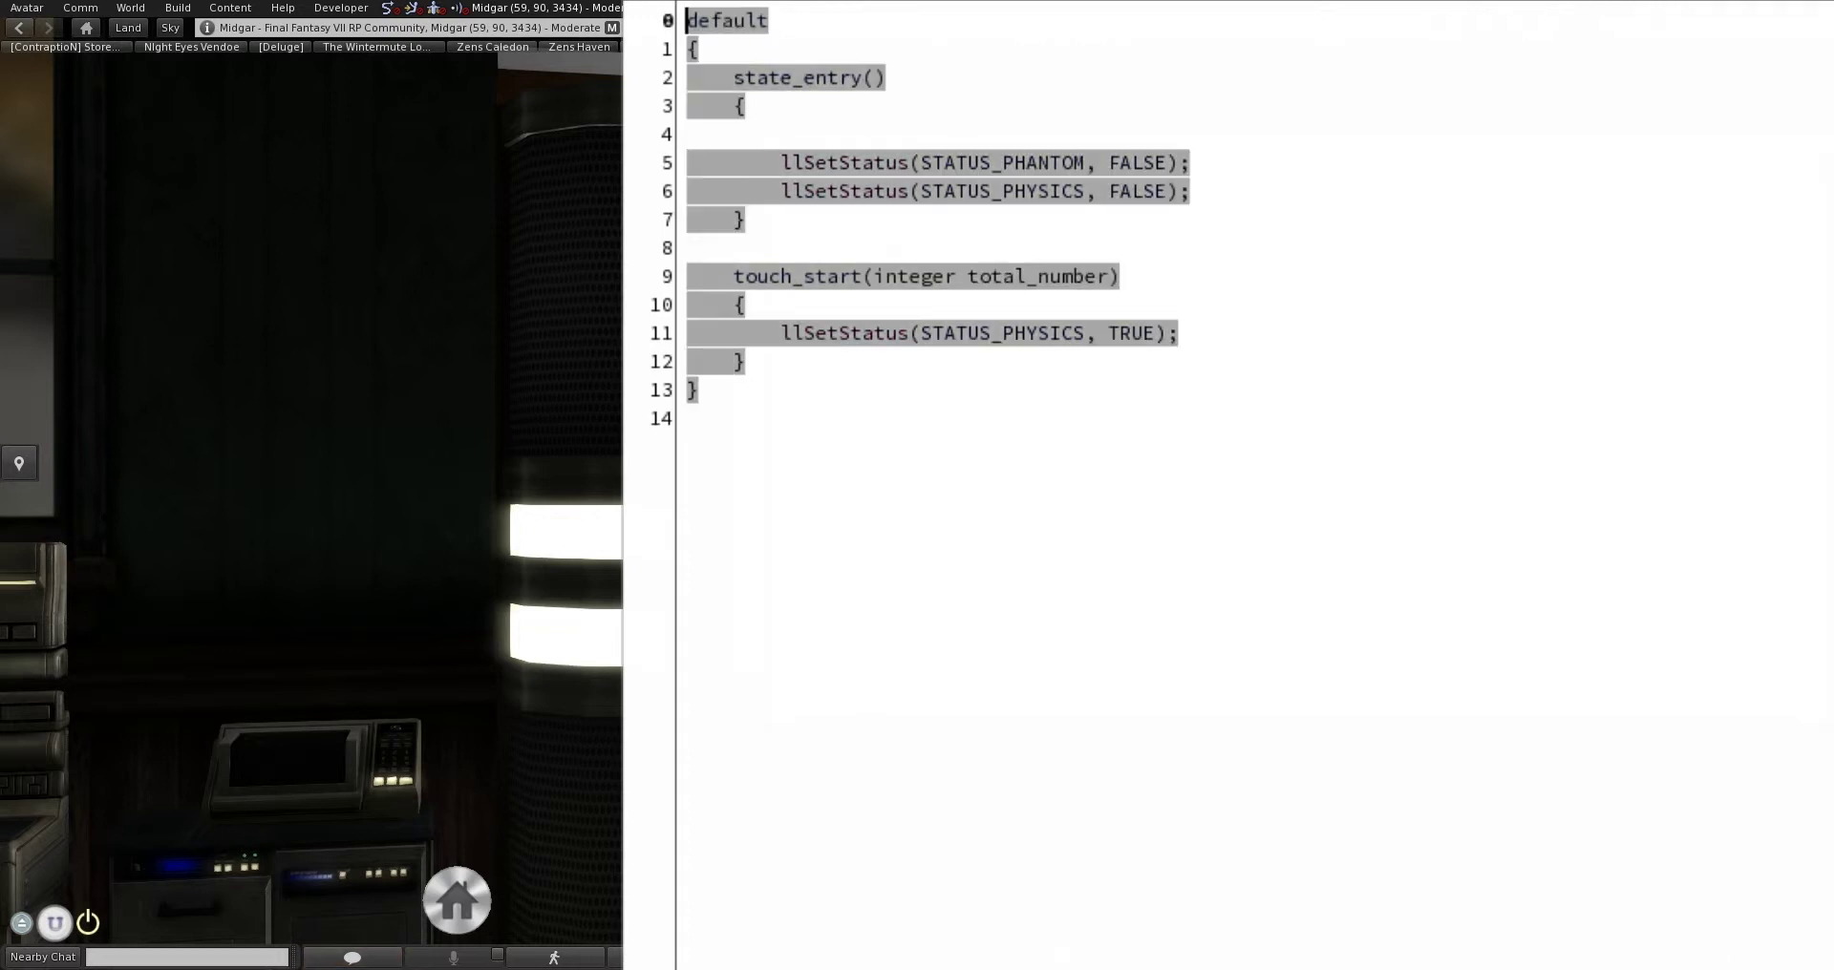
{"action": "right_click", "coordinate": [798, 187]}
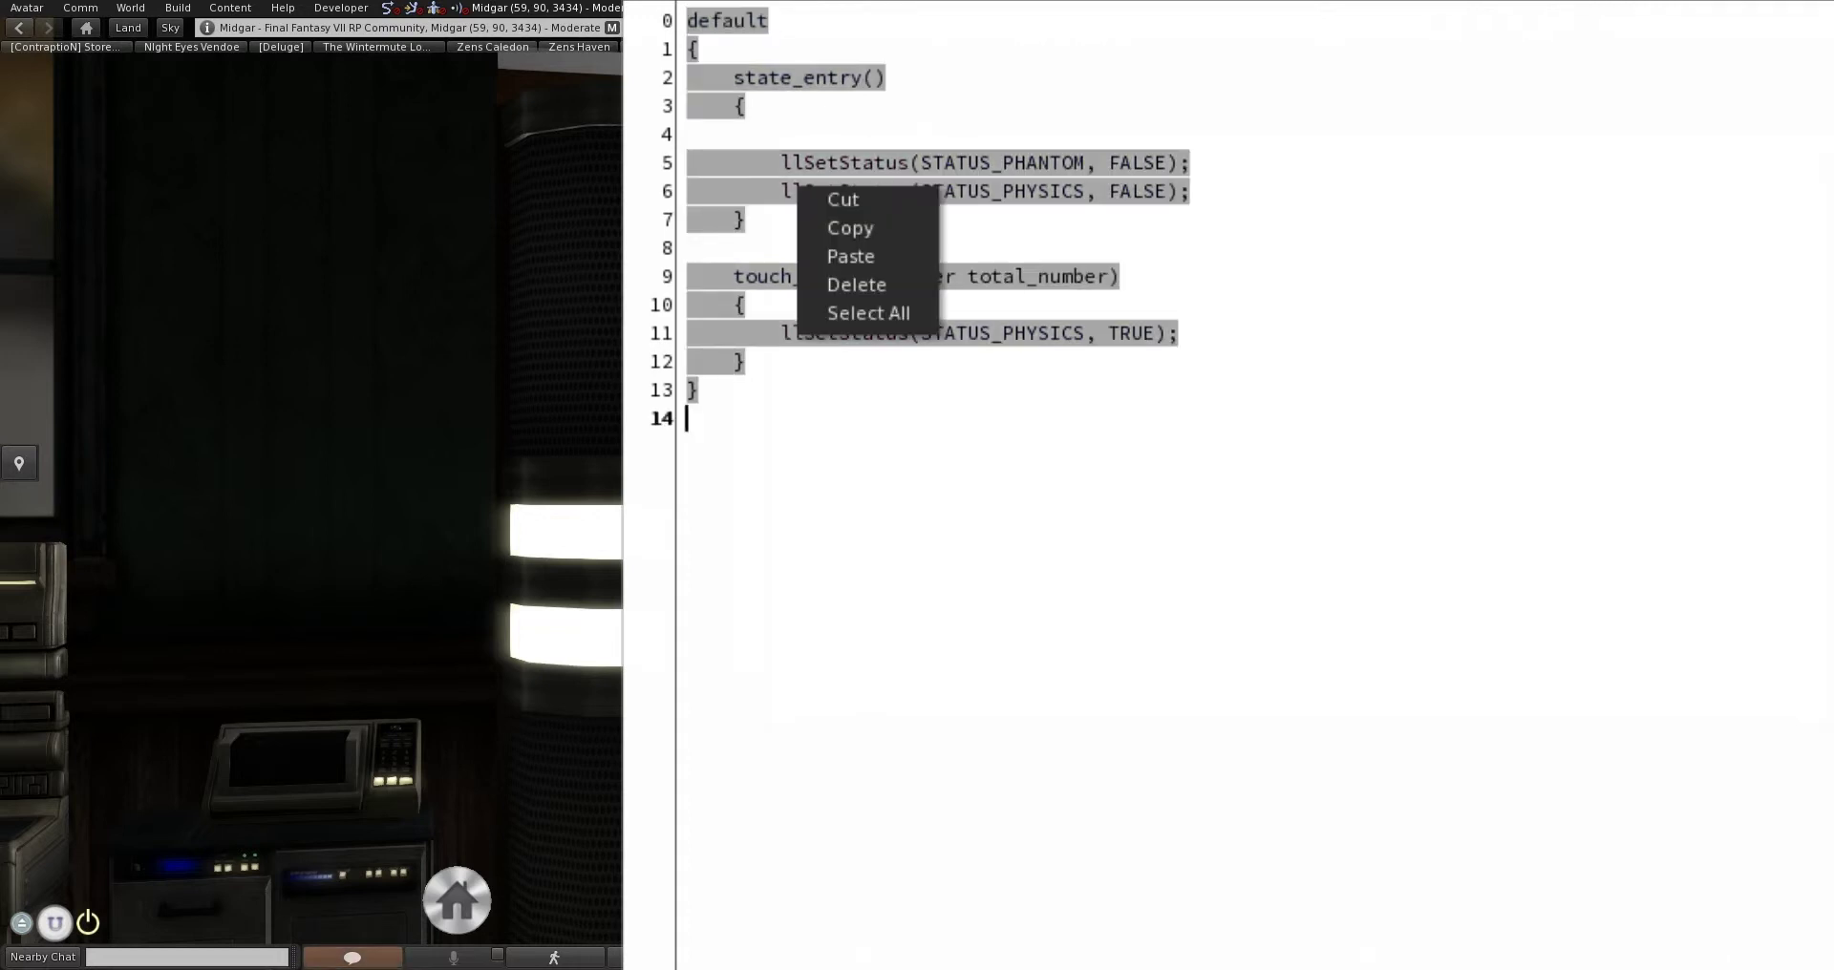
{"action": "left_click", "coordinate": [851, 229]}
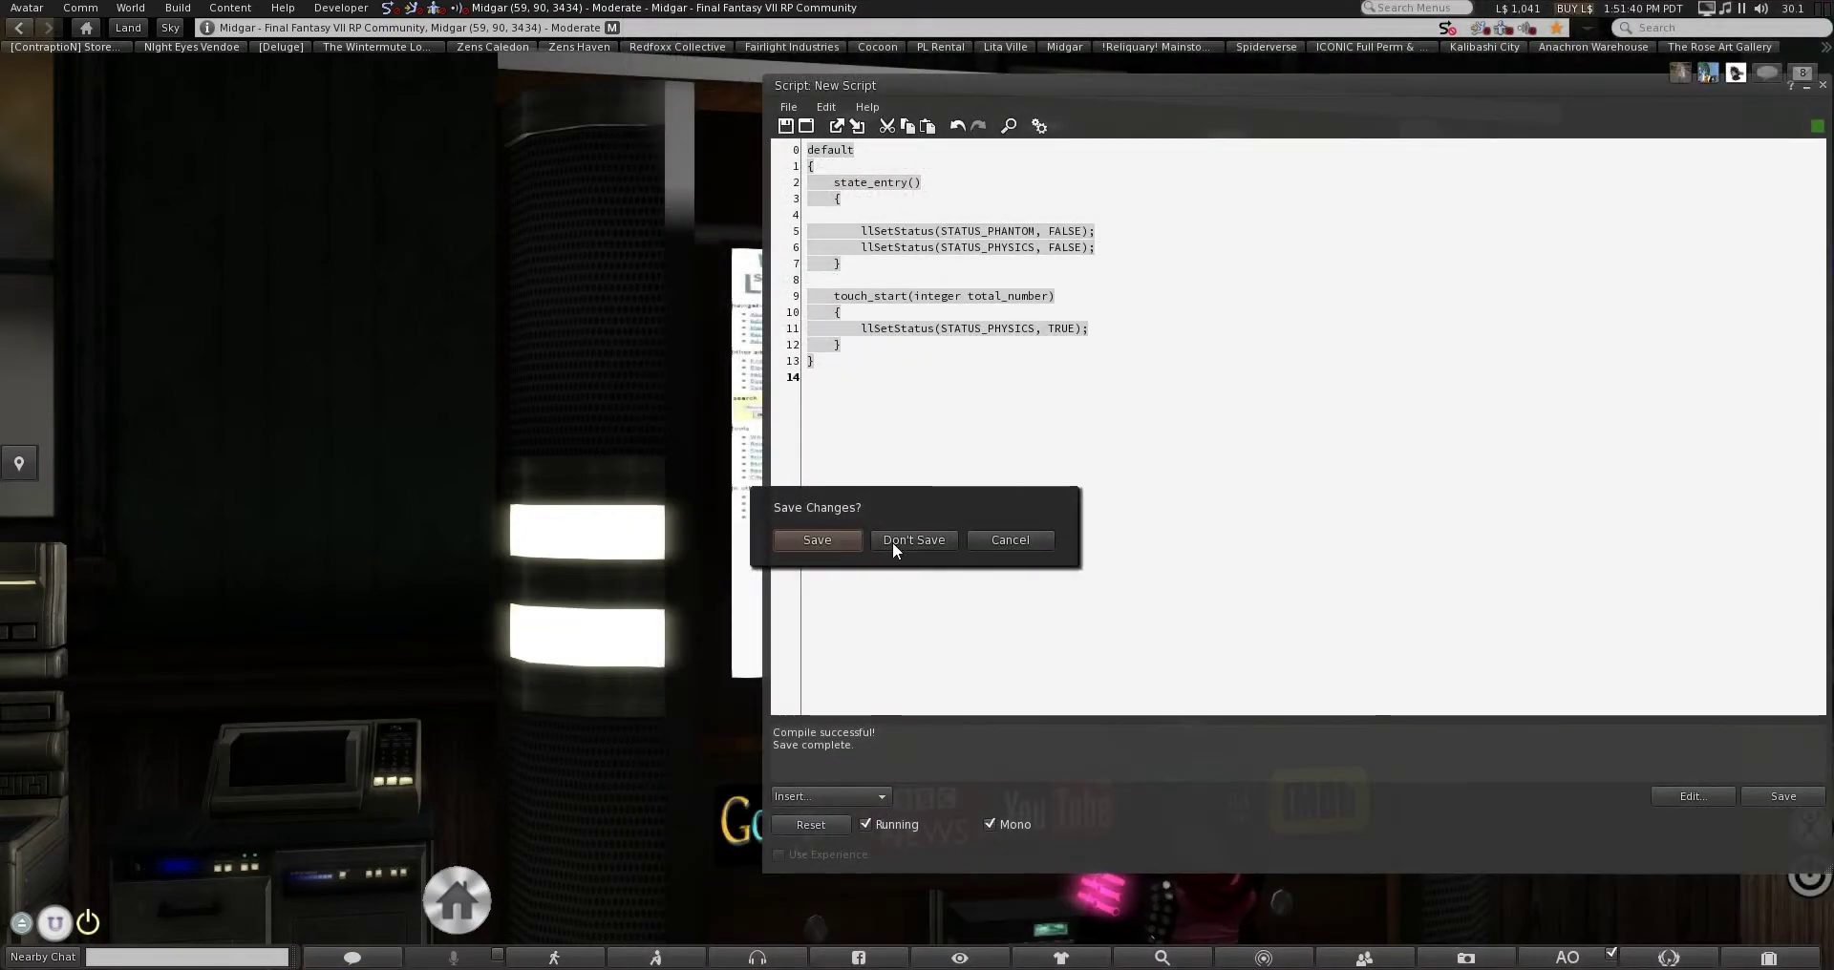
{"action": "left_click", "coordinate": [892, 542]}
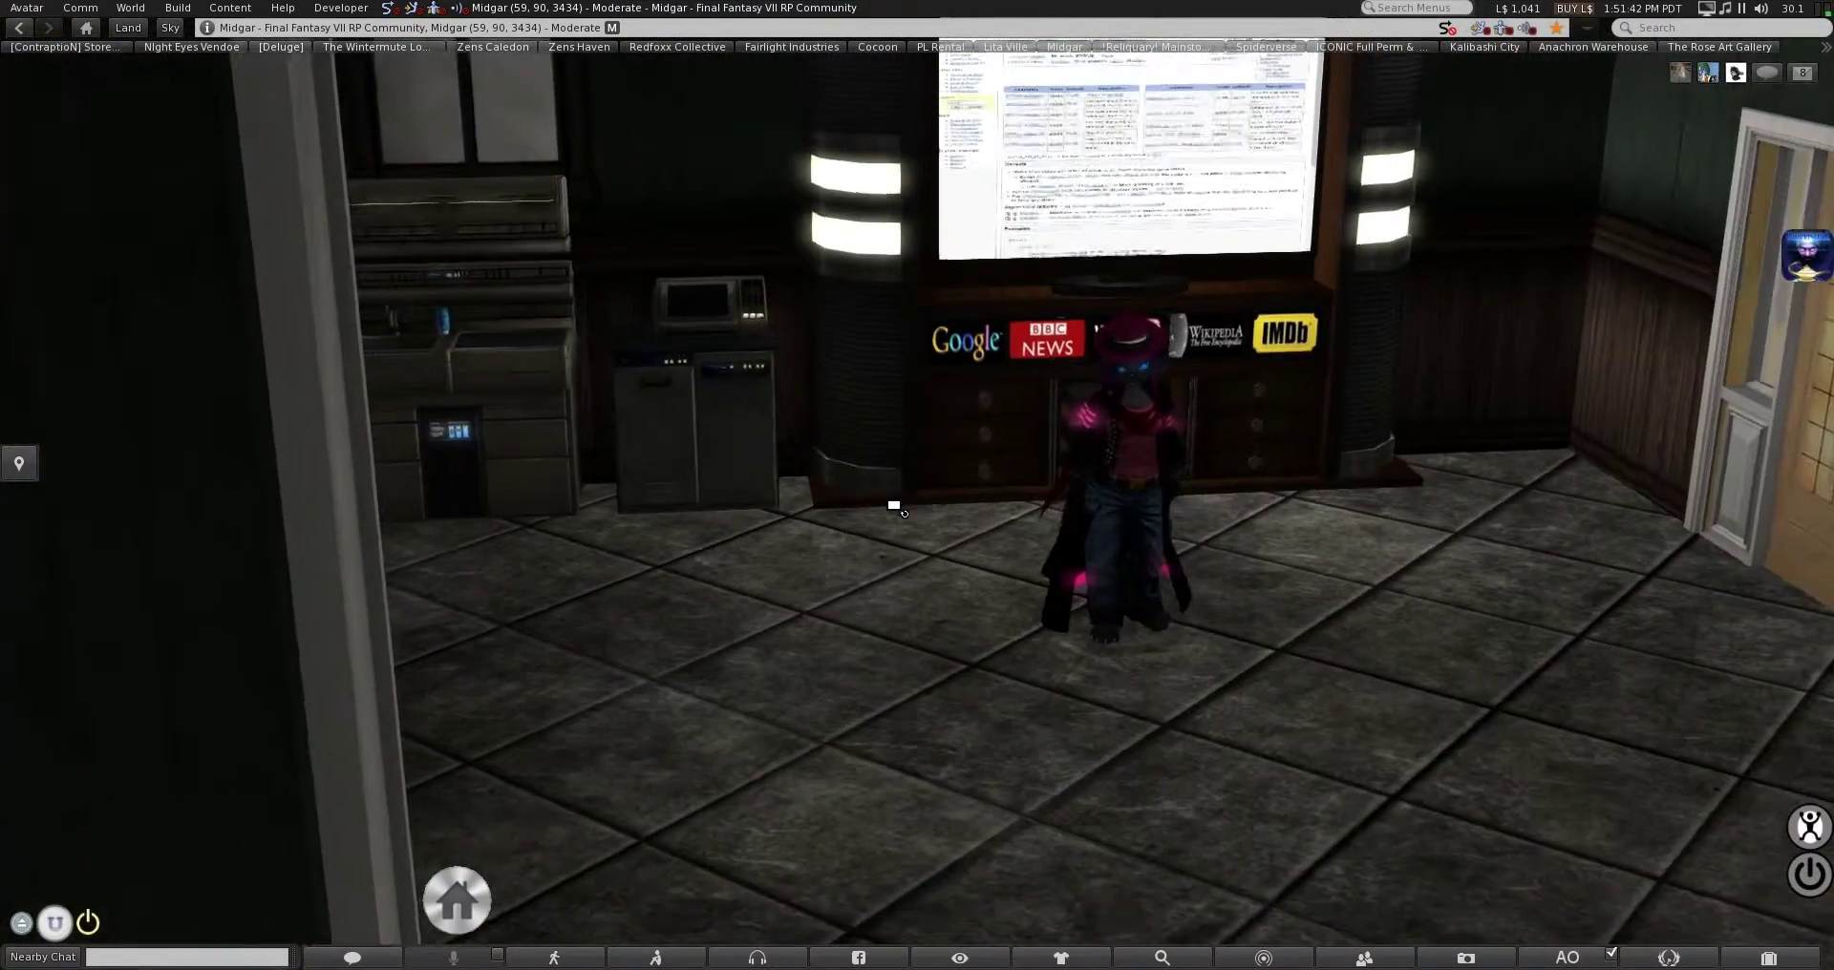
Create a new box on the floor, lift it up, and add a New Script
{"action": "right_click", "coordinate": [903, 737]}
{"action": "left_click", "coordinate": [955, 712]}
{"action": "left_click", "coordinate": [889, 728]}
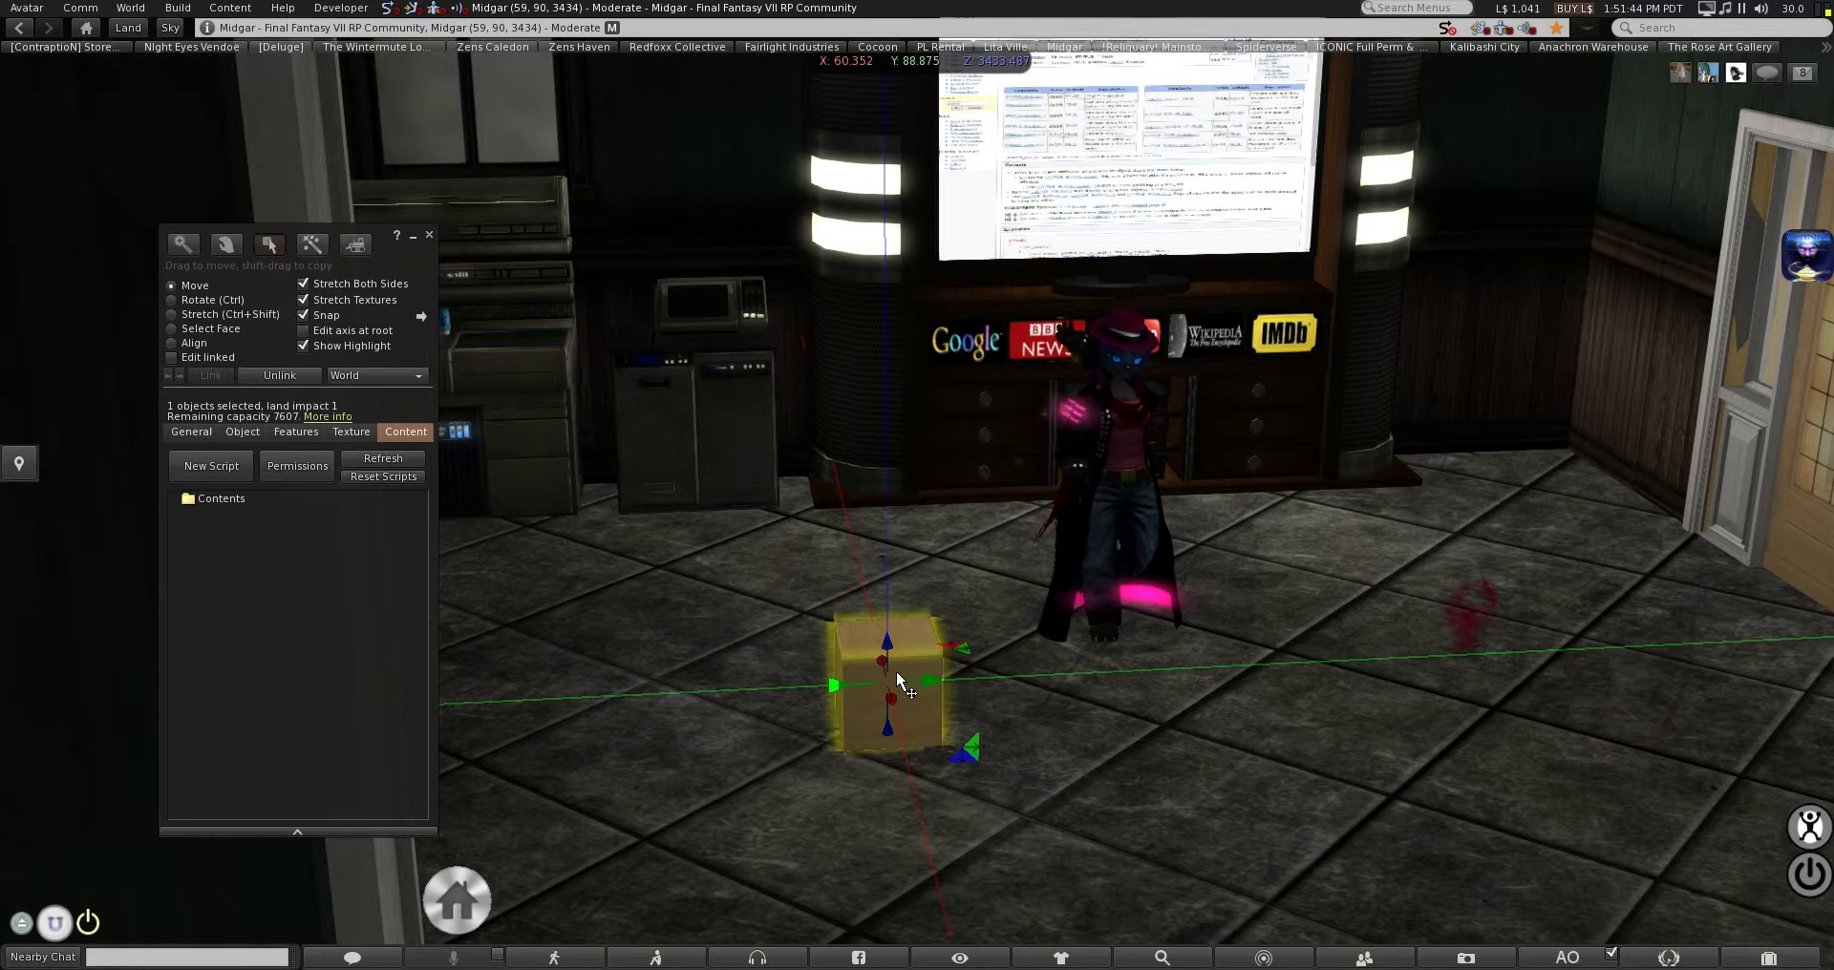
{"action": "left_click_drag", "start_coordinate": [896, 671], "coordinate": [886, 372]}
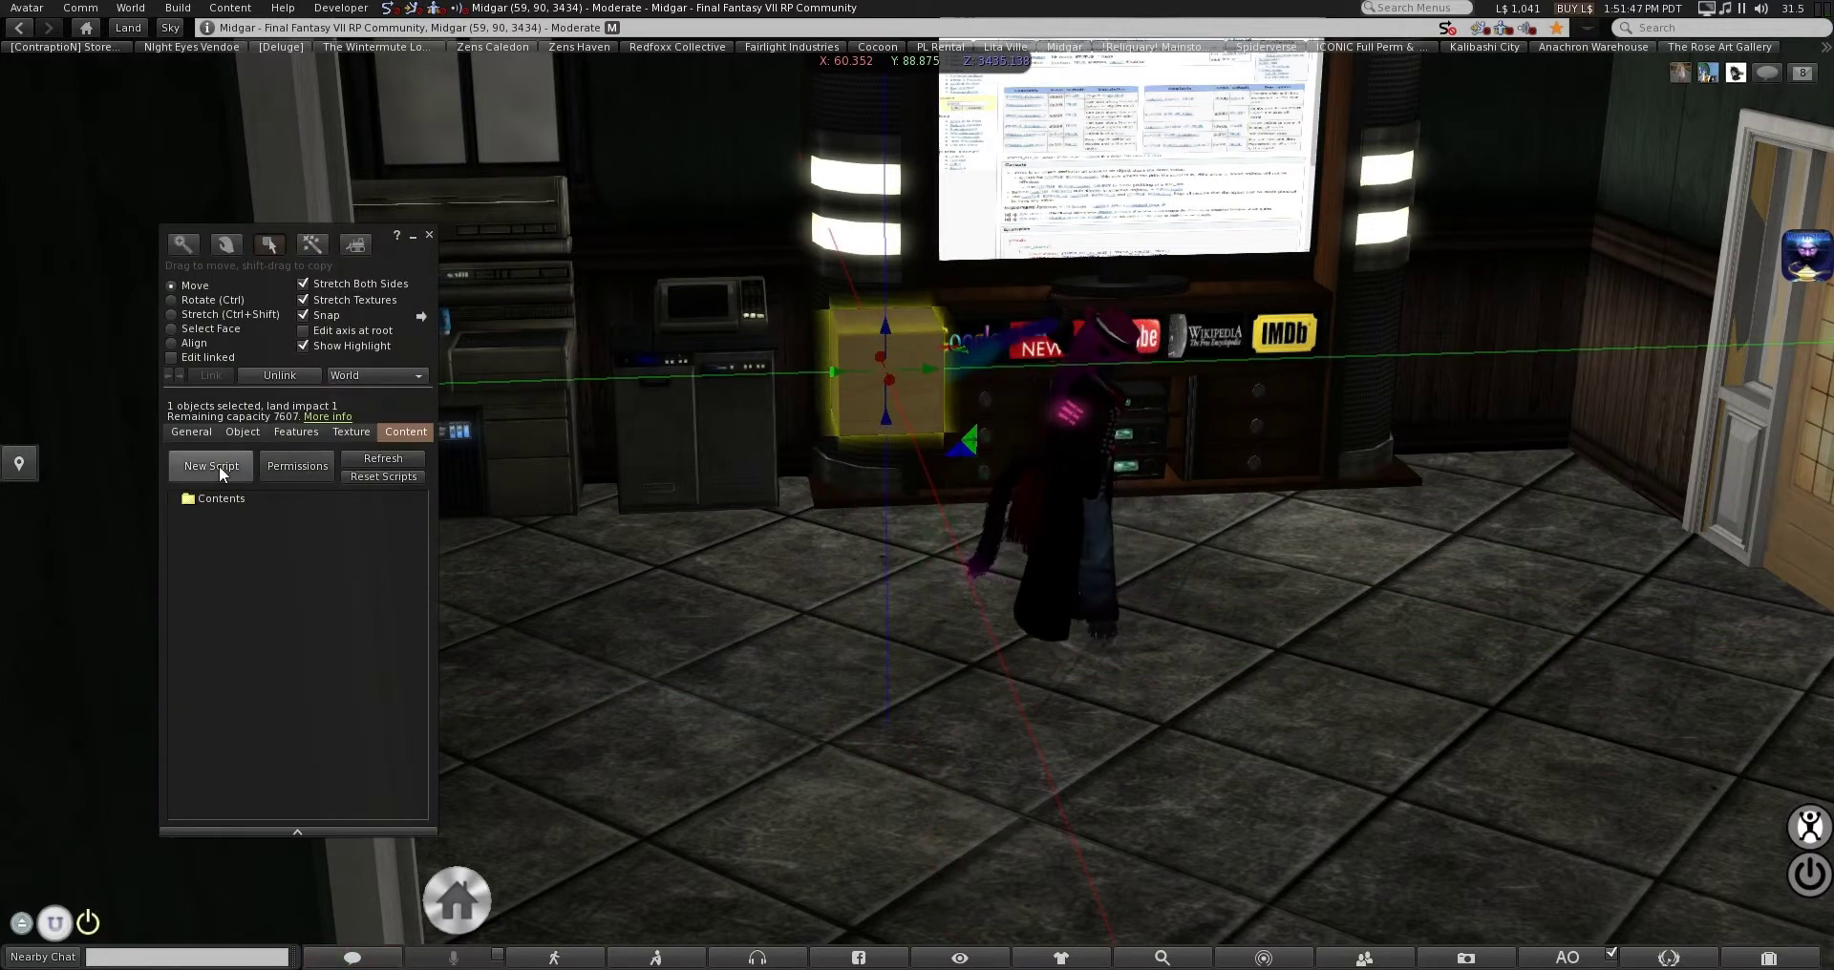
{"action": "left_click", "coordinate": [220, 466]}
{"action": "double_click", "coordinate": [231, 517]}
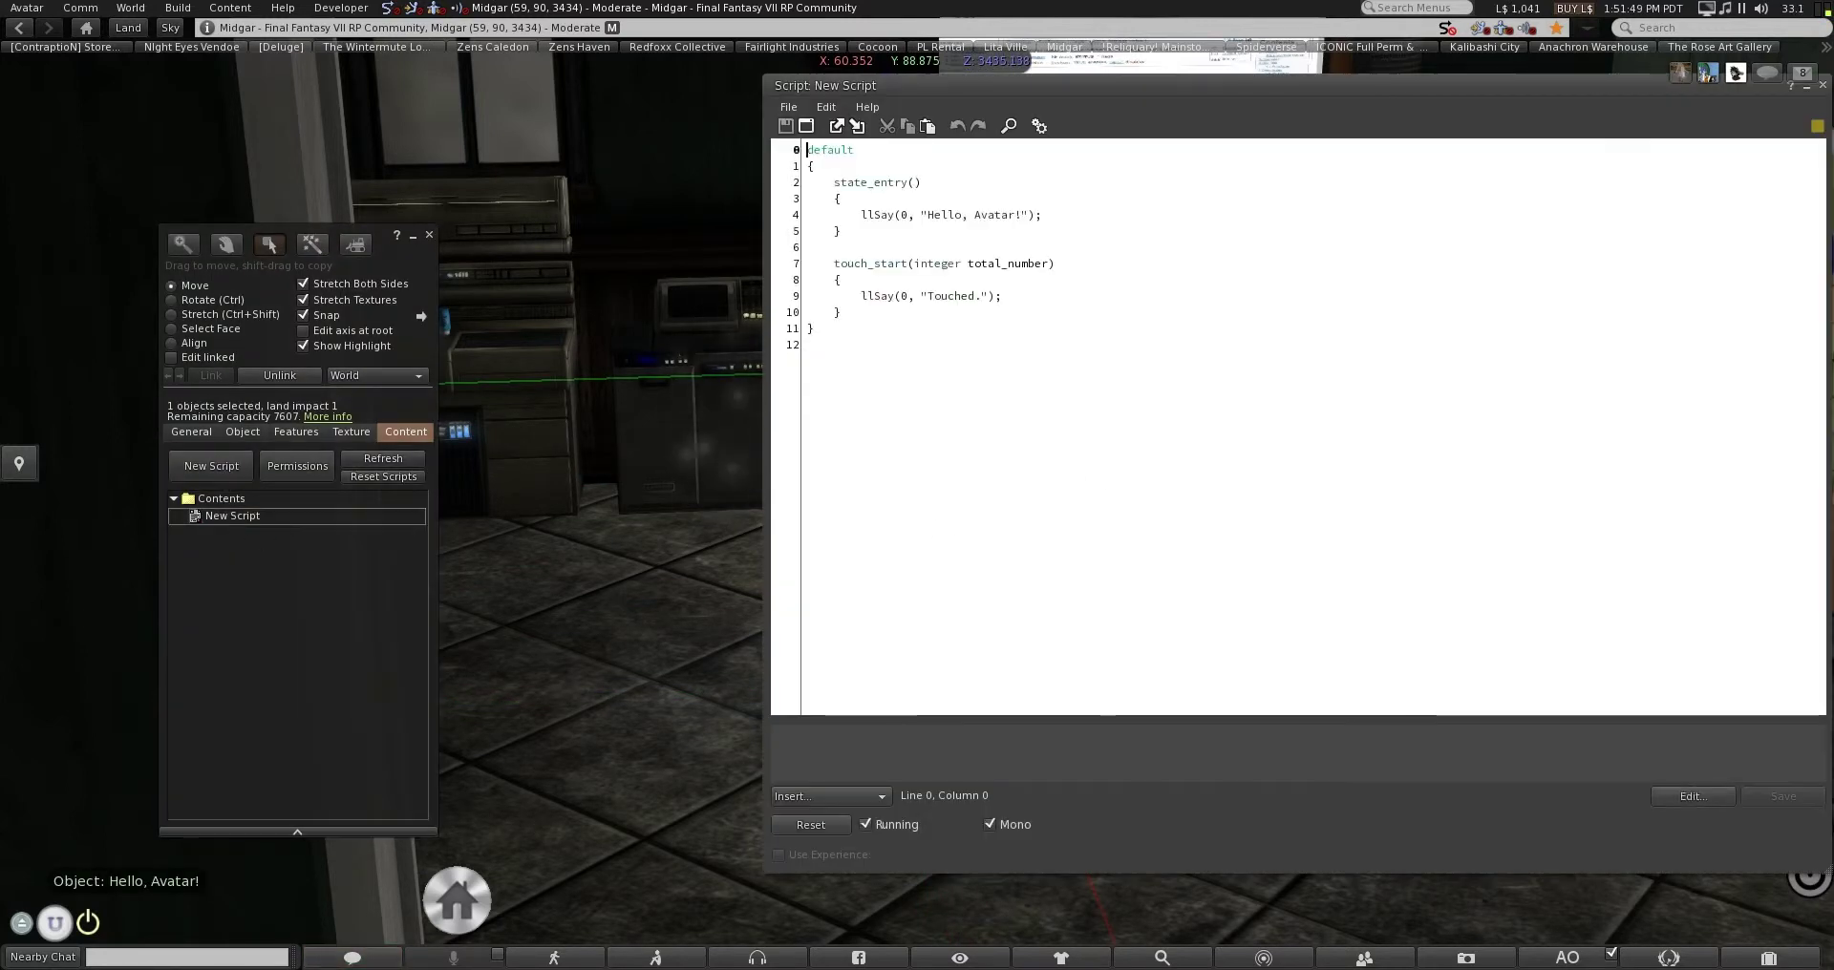
Check nearby chat and dismiss the top system notification
{"action": "left_click", "coordinate": [355, 958]}
{"action": "left_click", "coordinate": [353, 958]}
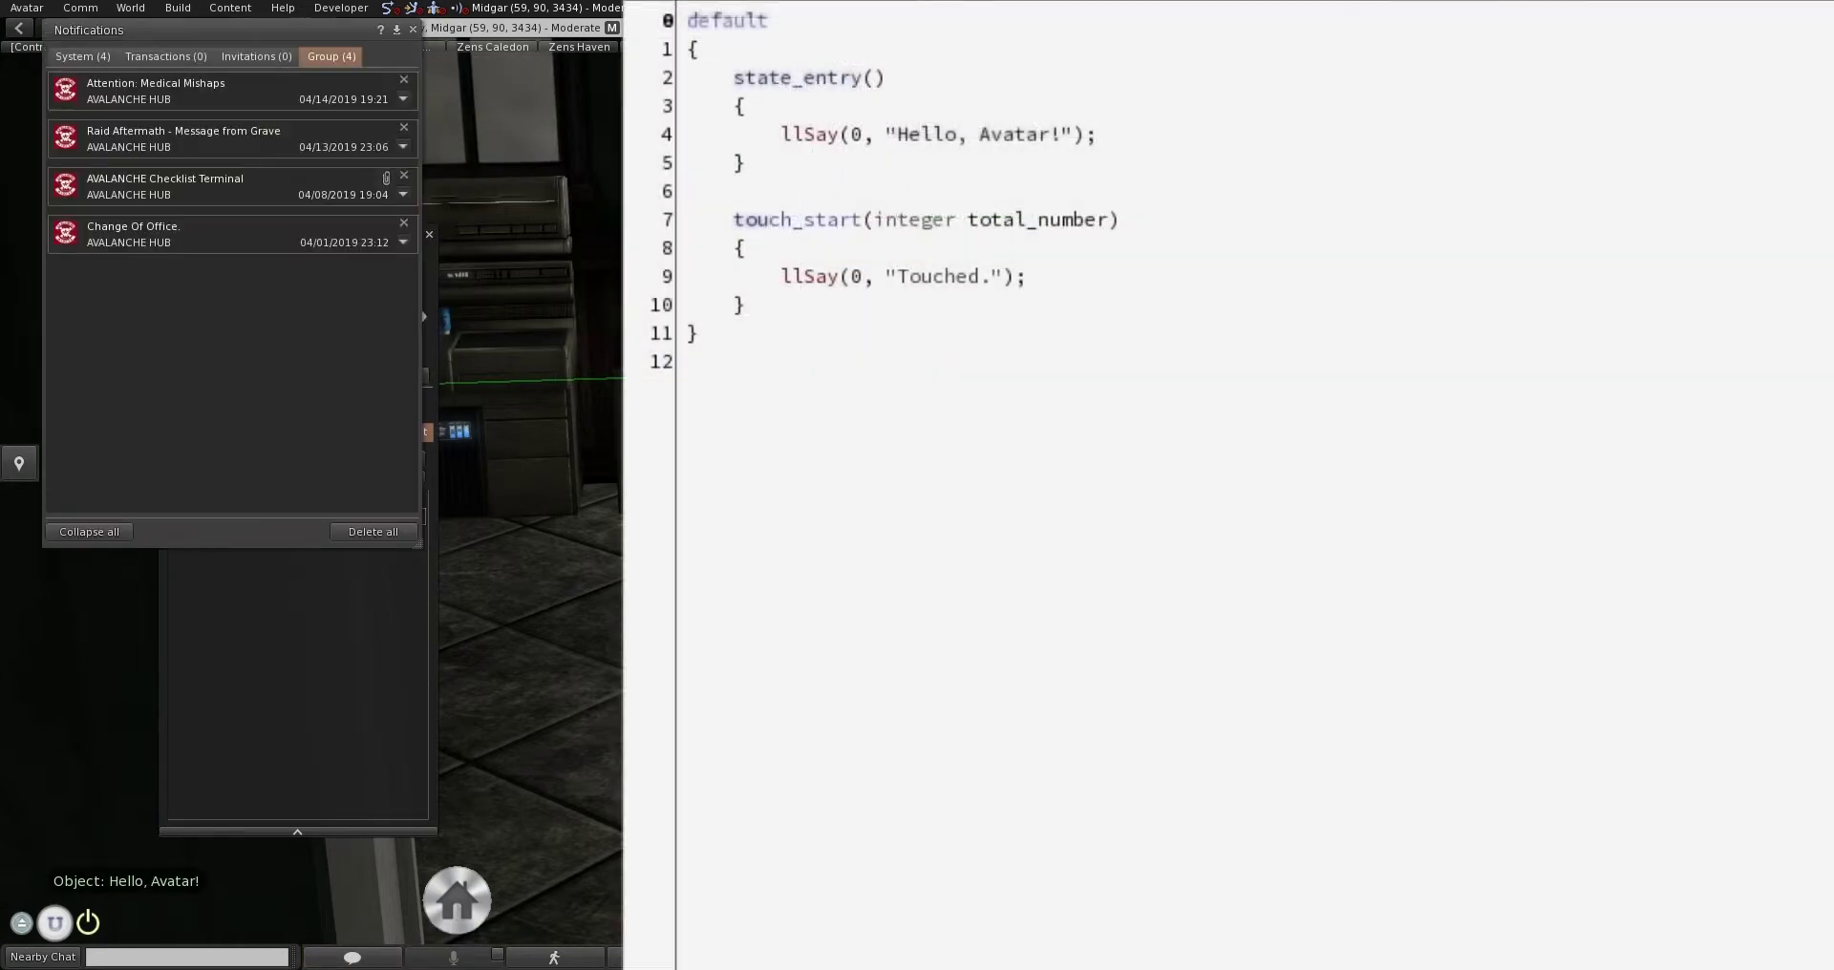
{"action": "left_click", "coordinate": [79, 56]}
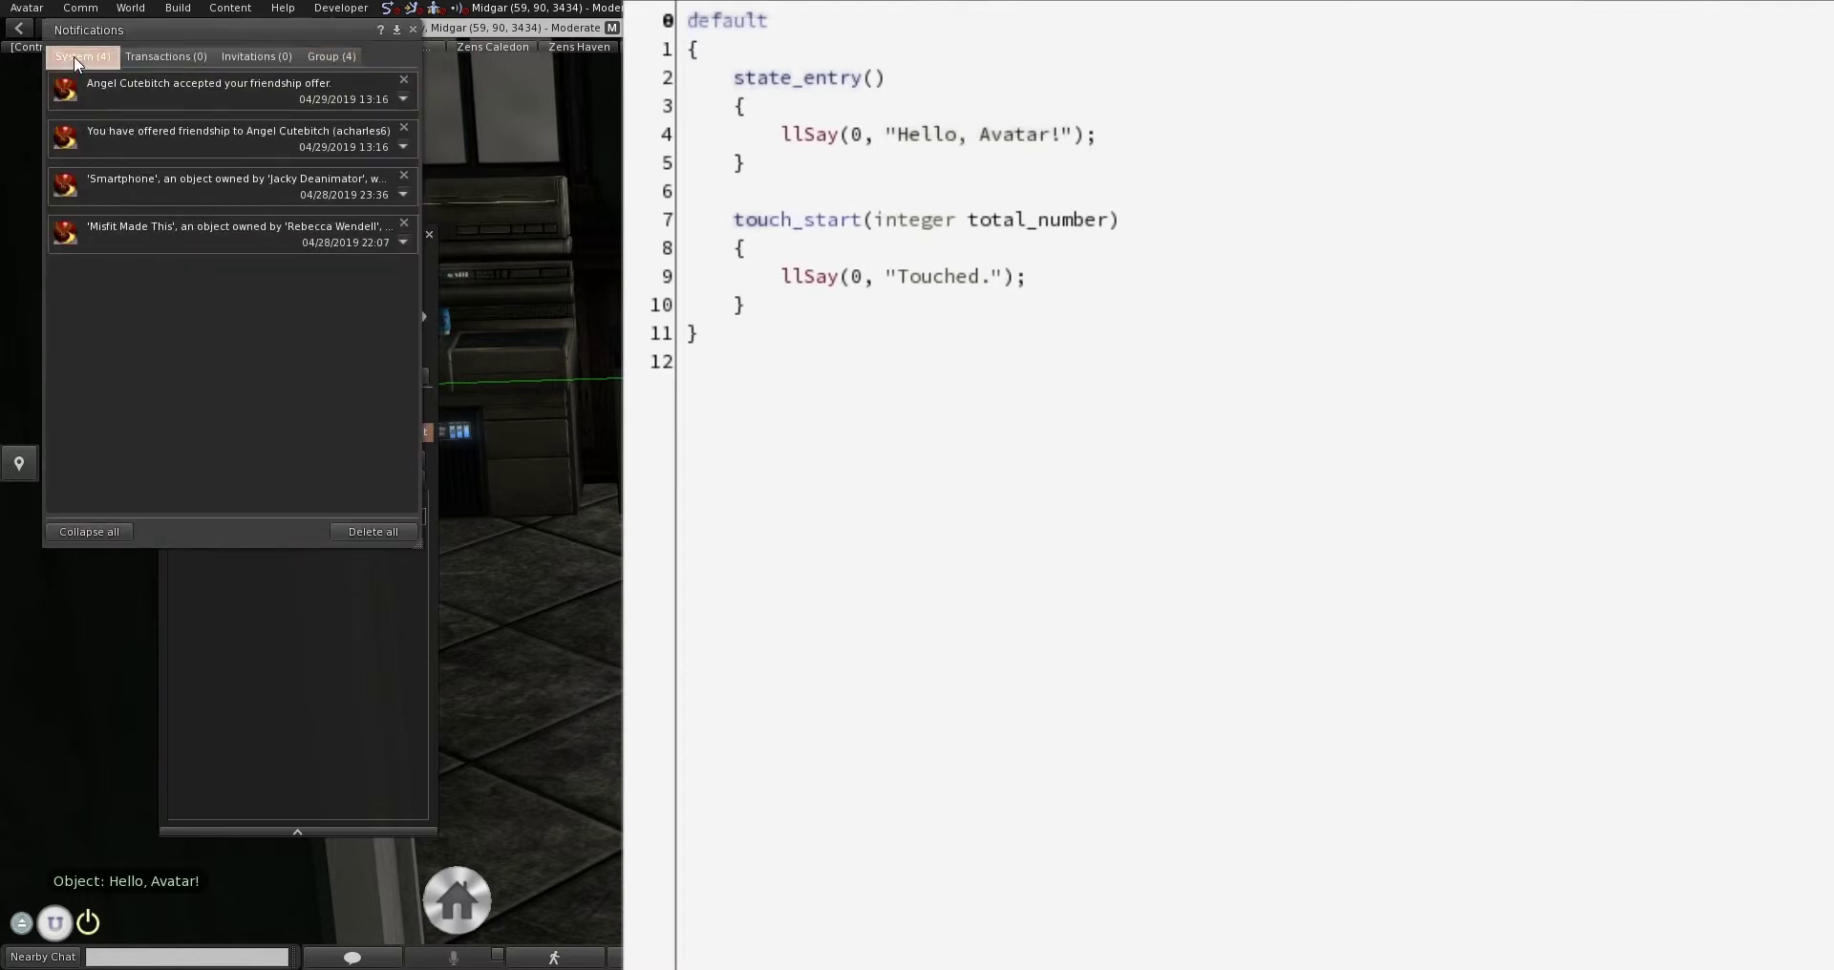
{"action": "left_click", "coordinate": [410, 74]}
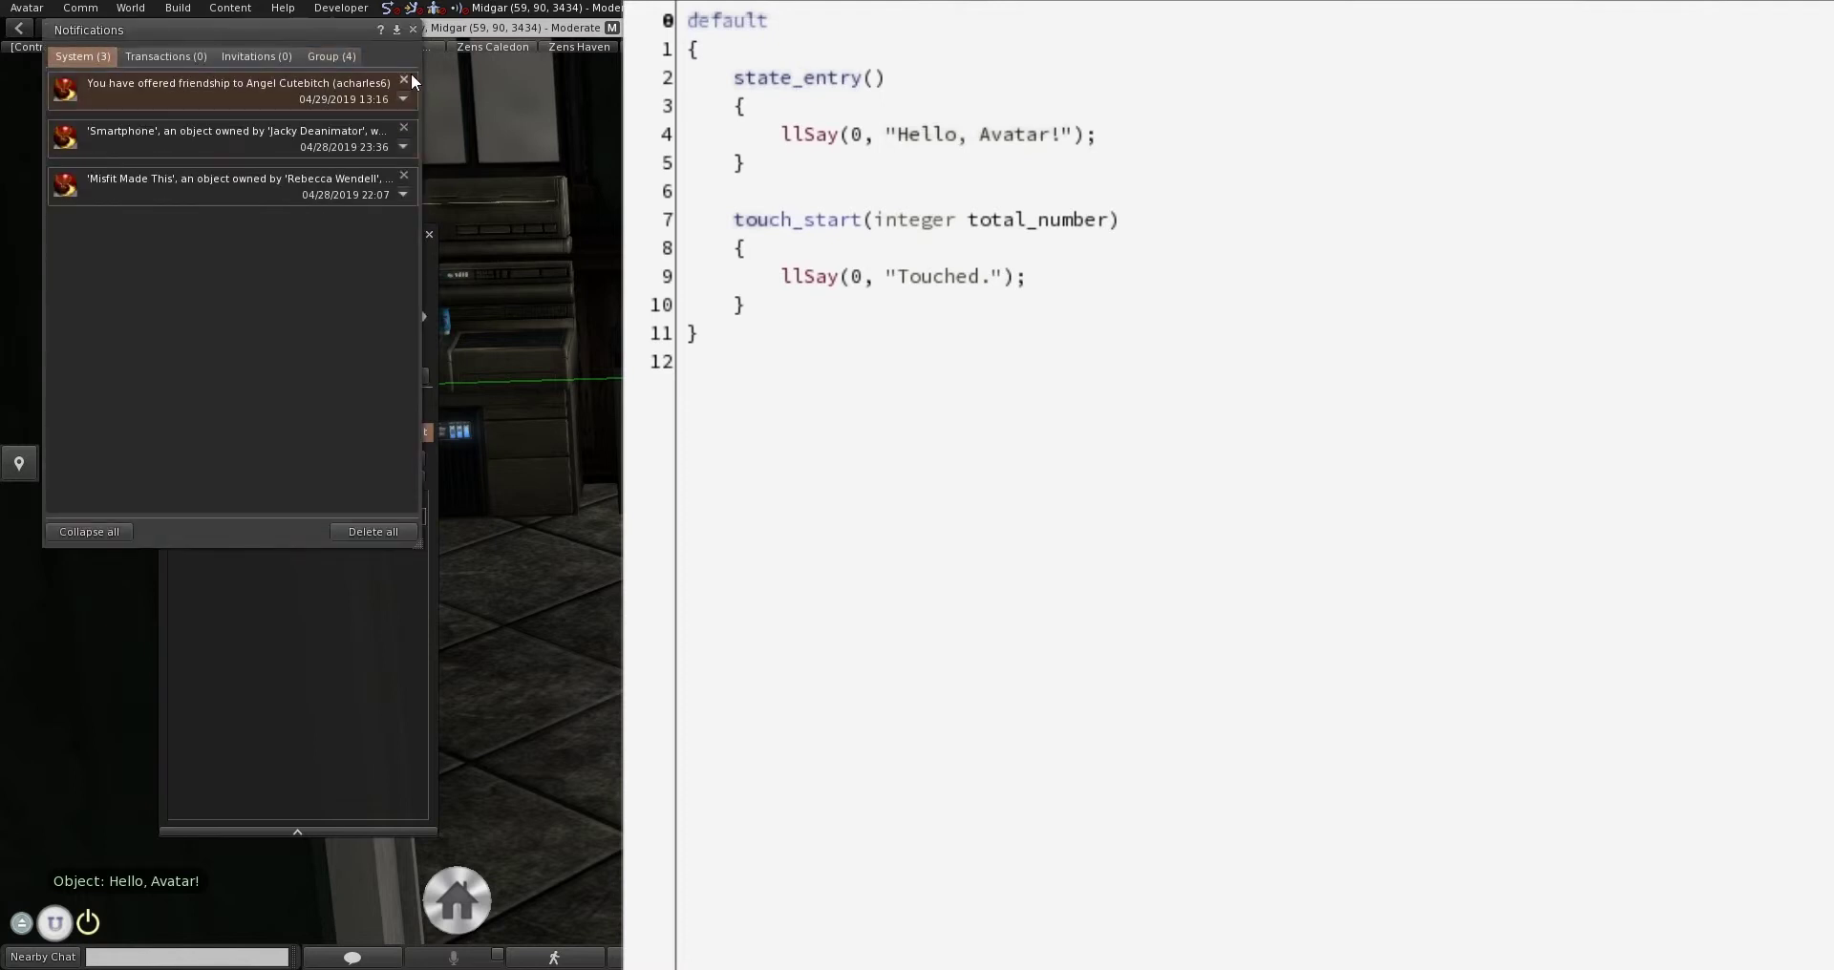
Clear the remaining notification, paste the copied llSetStatus code into the script, and close the Build floater
{"action": "left_click", "coordinate": [410, 74]}
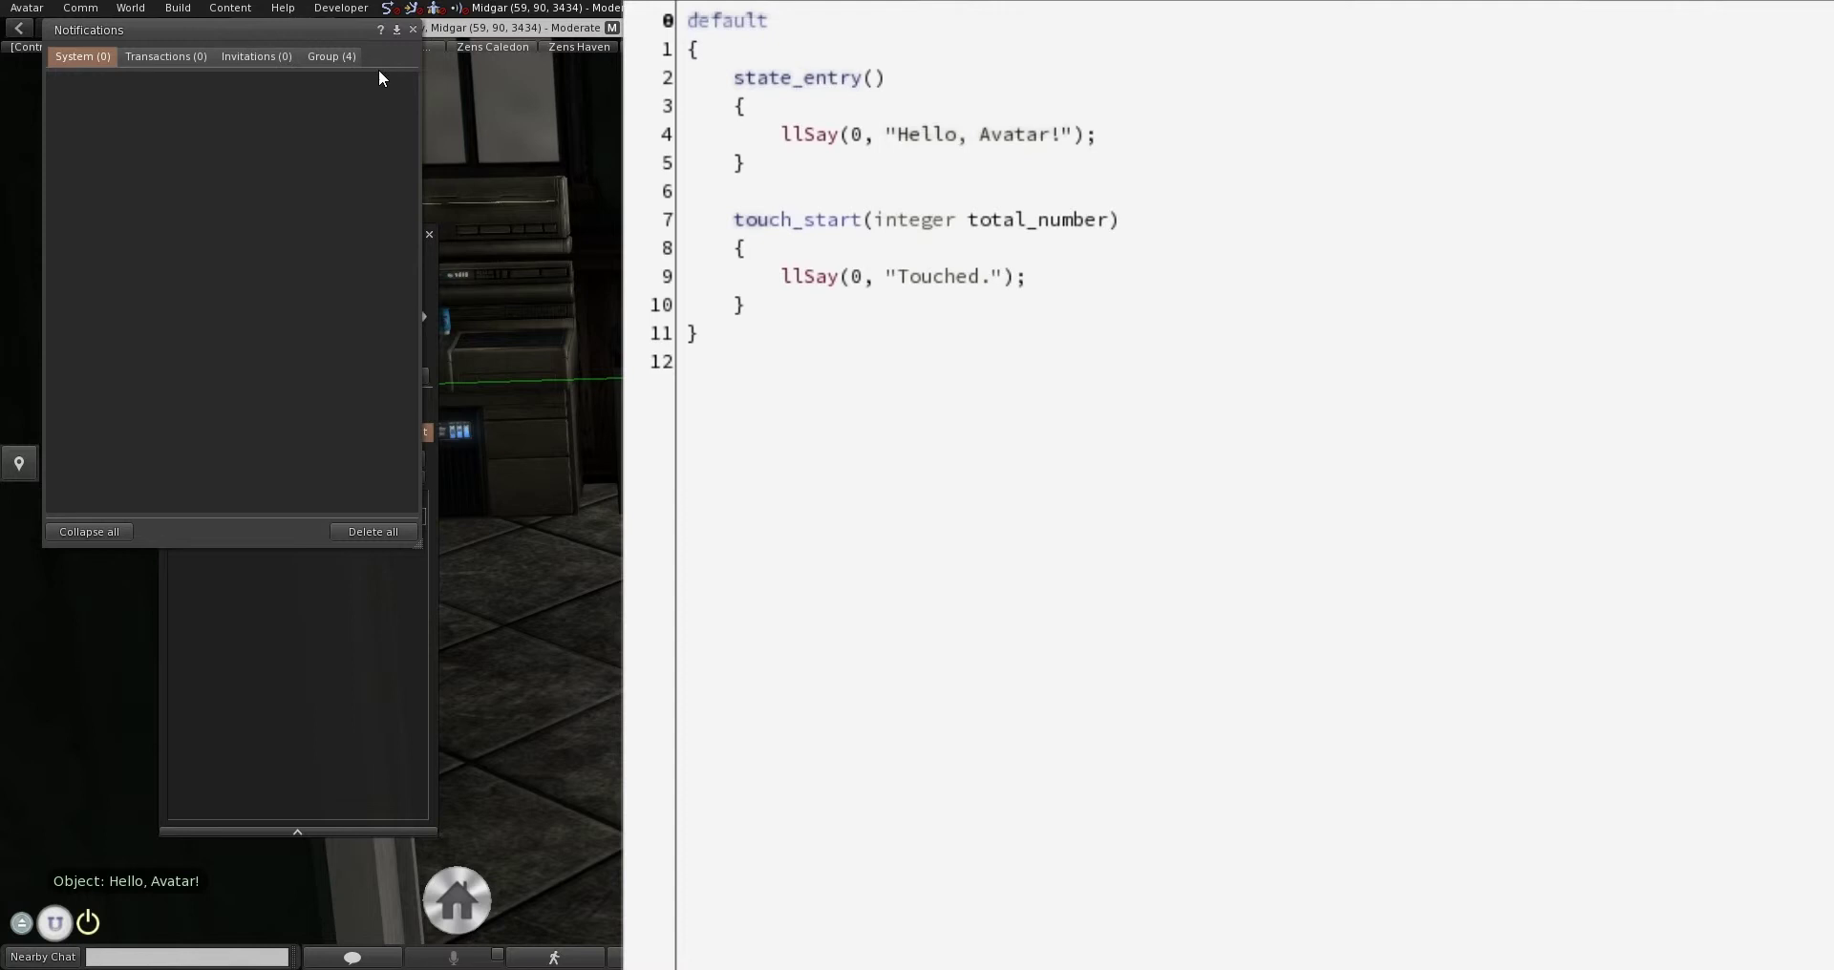
{"action": "left_click", "coordinate": [413, 30]}
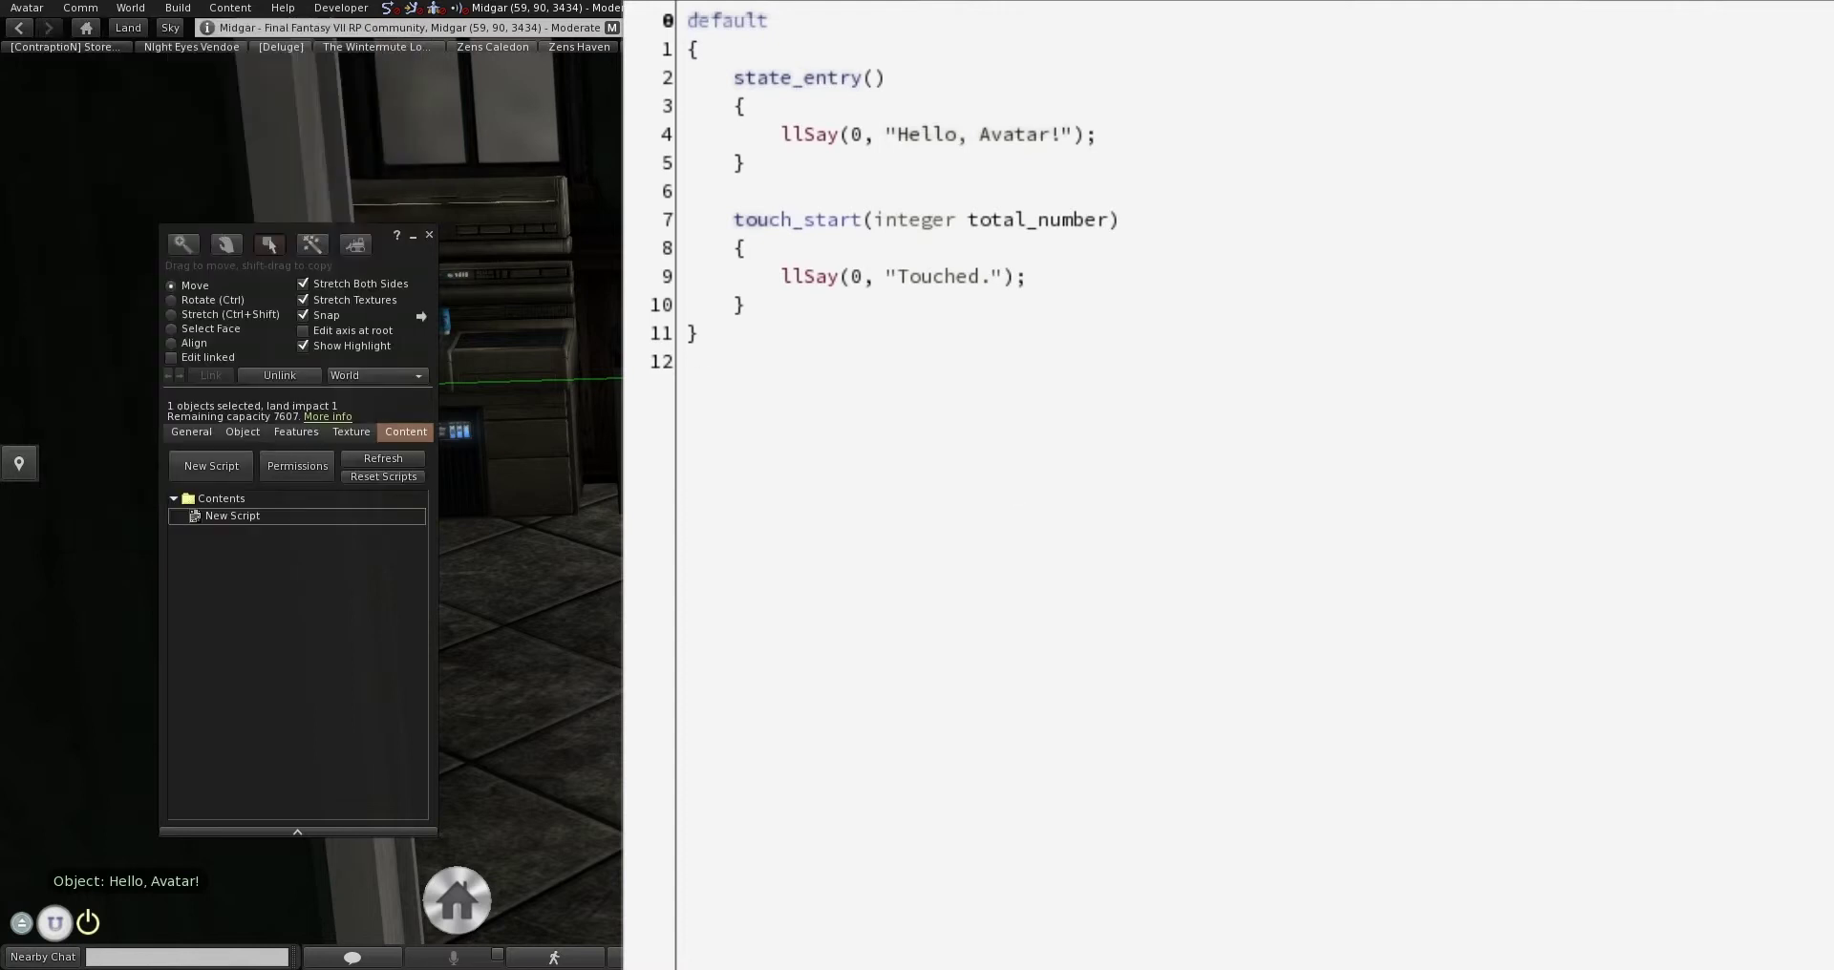
{"action": "key", "text": "shift+Up"}
{"action": "key", "text": "shift+Up"}
{"action": "key", "text": "shift+Up"}
{"action": "key", "text": "shift+Up"}
{"action": "key", "text": "shift+Up"}
{"action": "key", "text": "shift+Up"}
{"action": "type", "text": "default {     state_entry()     {          llSetStatus(STATUS_PHANTOM, FALSE);         llSetStatus(STATUS_PHYSICS, FALSE);     }      touch_start(integer total_number)     {         llSetStatus(STATUS_PHYSICS, TRUE);     } }"}
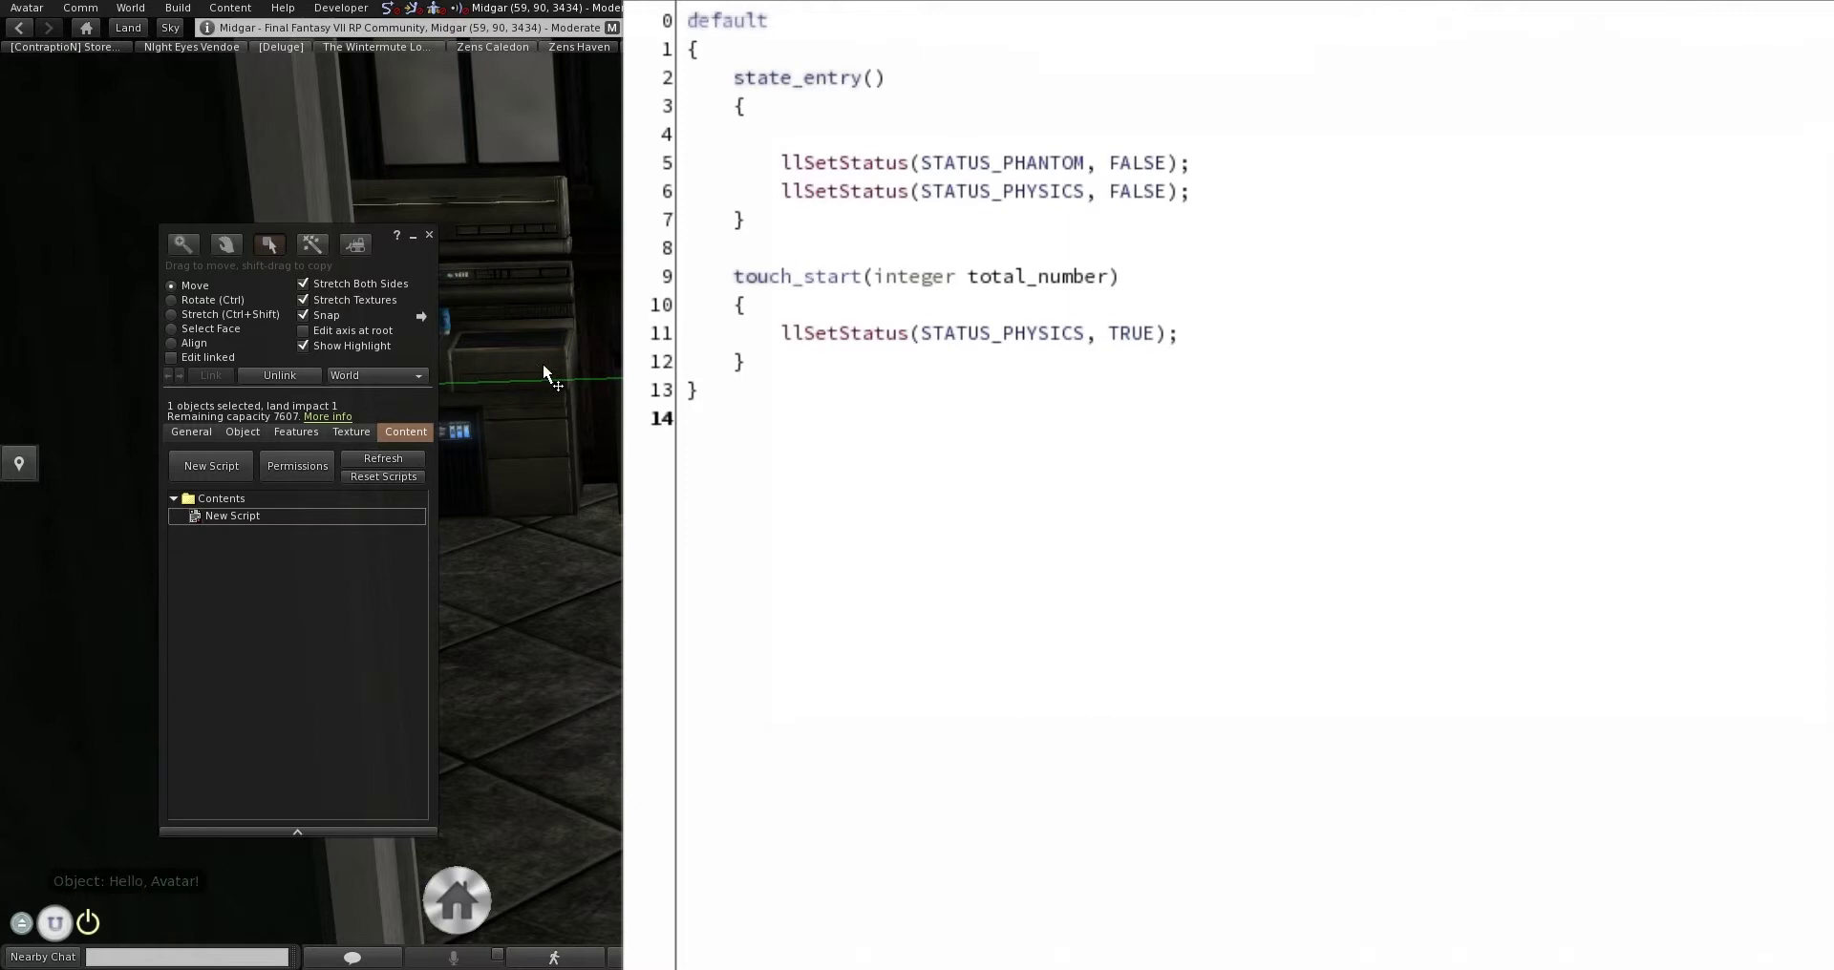
{"action": "left_click", "coordinate": [422, 230]}
{"action": "left_click", "coordinate": [429, 234]}
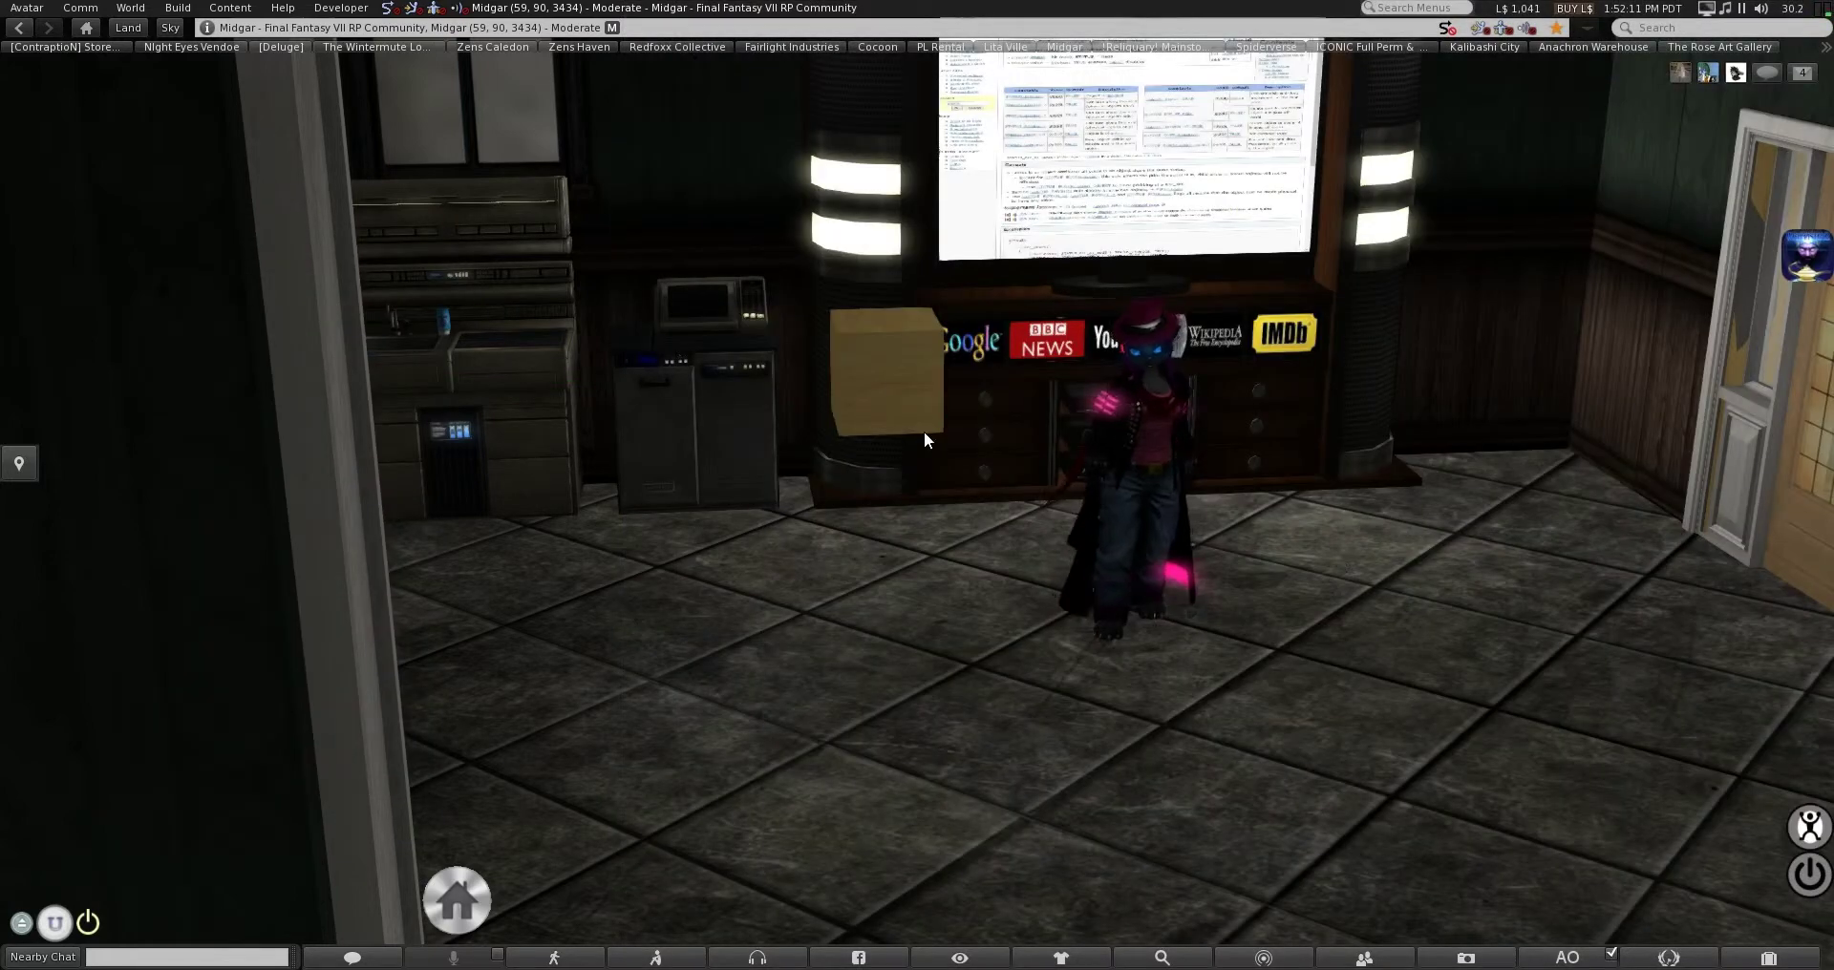
Orbit around the fallen wooden box and walk toward the kitchen counter, briefly editing it
{"action": "left_click", "coordinate": [925, 432], "text": "alt"}
{"action": "left_click_drag", "start_coordinate": [924, 432], "coordinate": [945, 532], "text": "alt"}
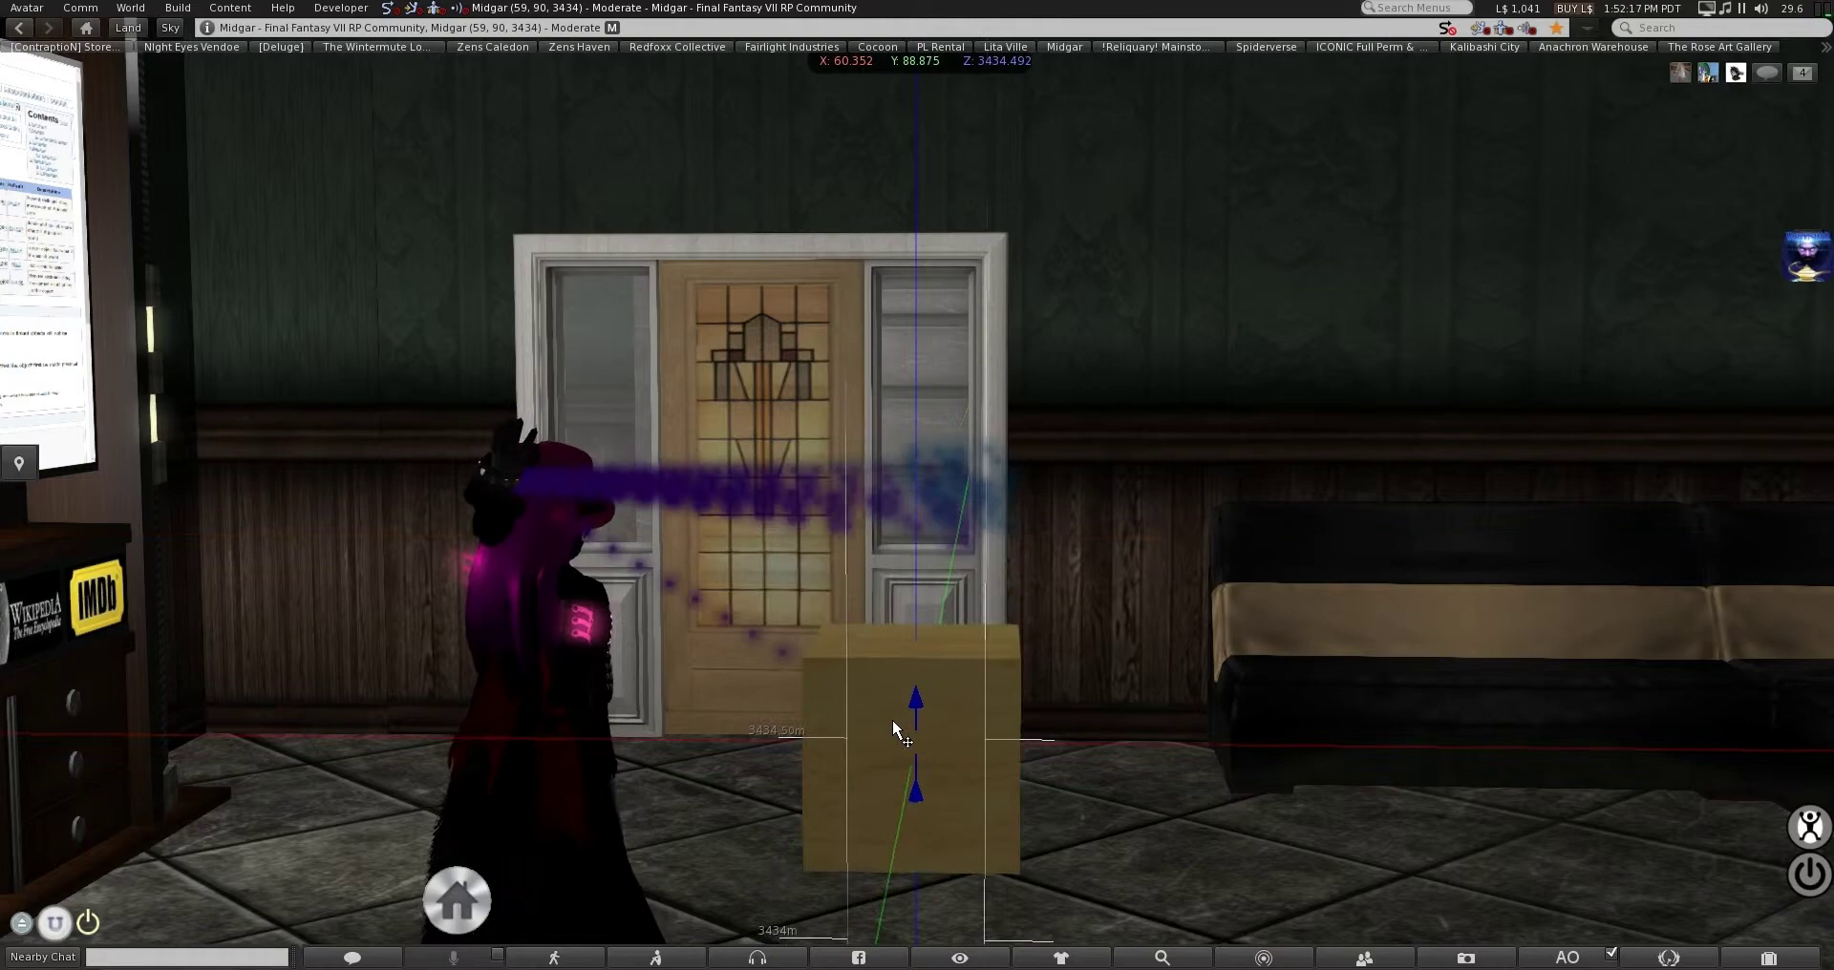
{"action": "left_click", "coordinate": [430, 232]}
{"action": "key", "text": "Escape"}
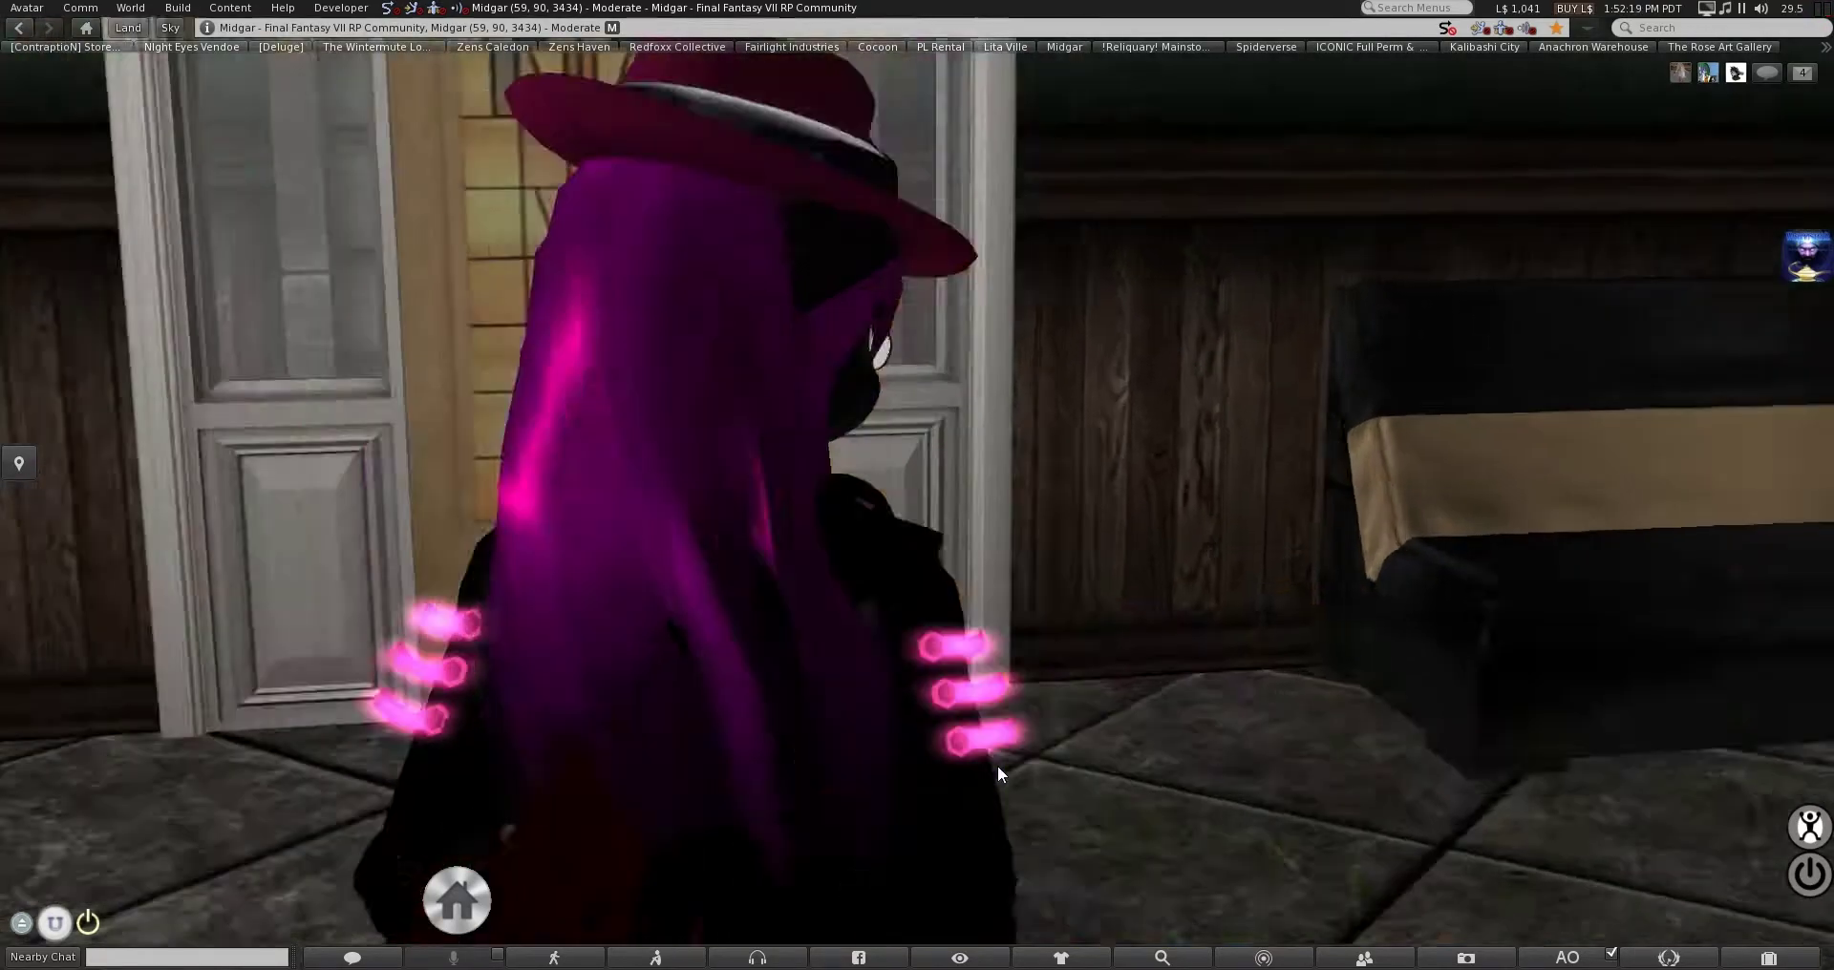
{"action": "key", "text": "Up"}
{"action": "key", "text": "Right"}
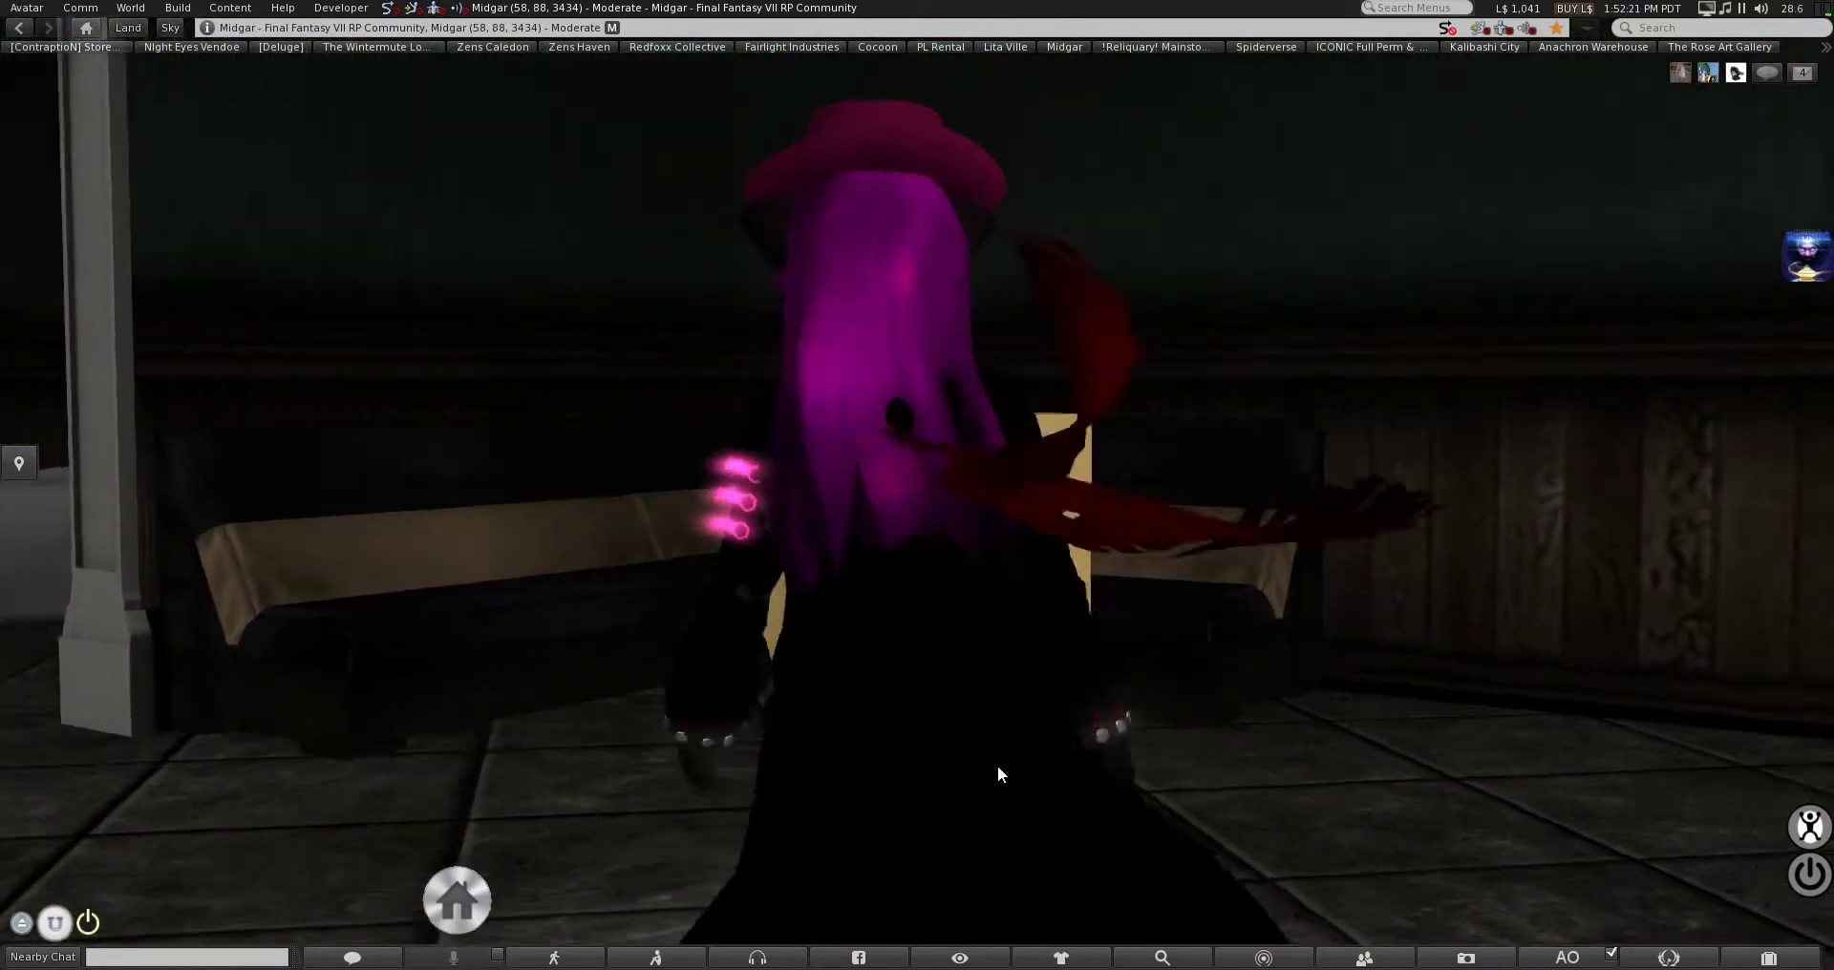
{"action": "key", "text": "Right"}
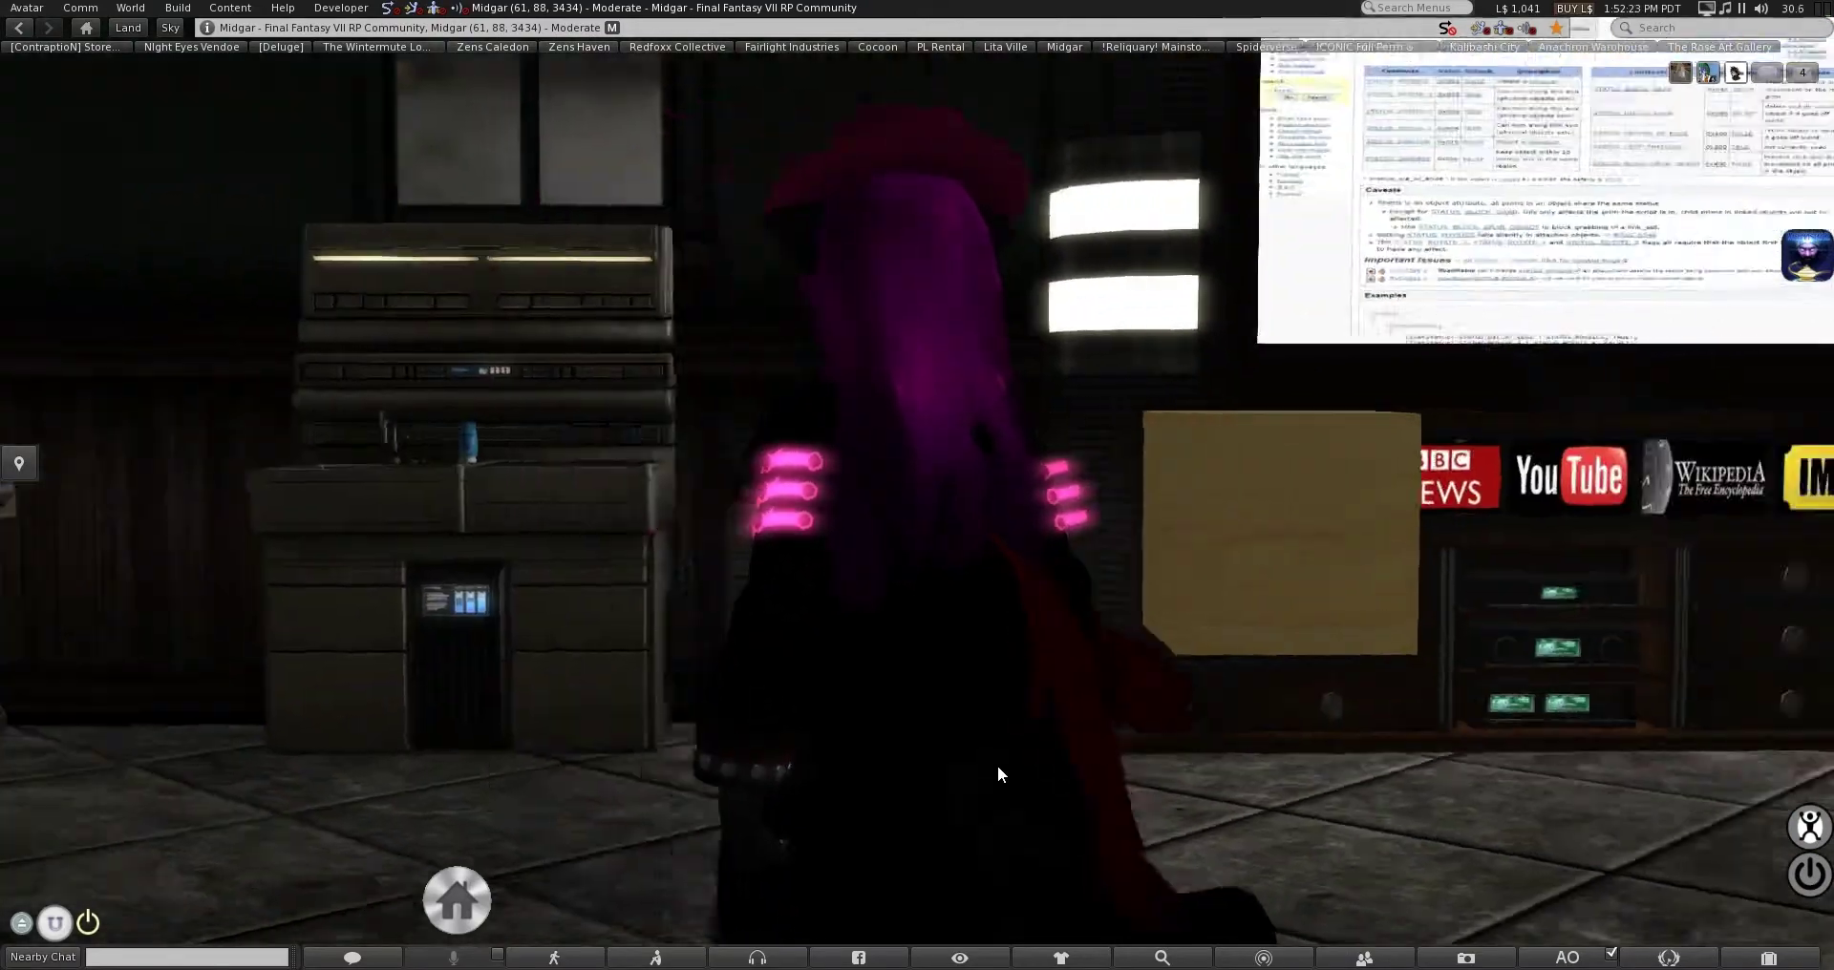
{"action": "key", "text": "Left"}
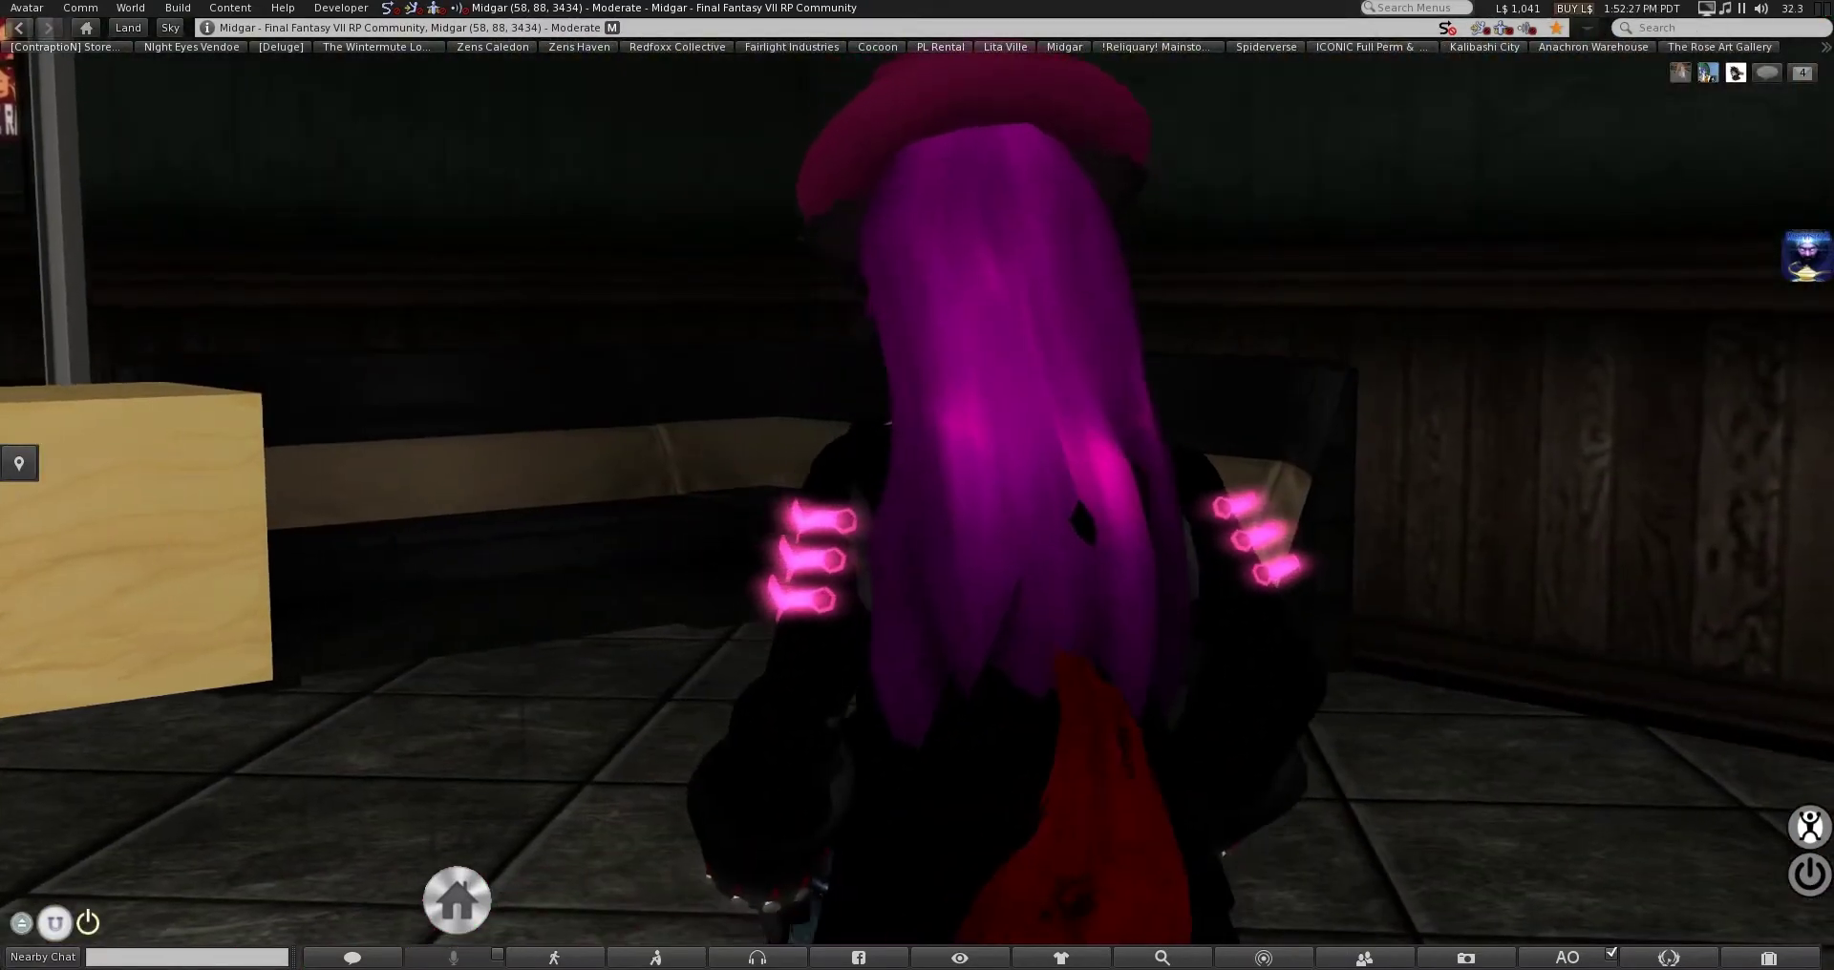
{"action": "left_click", "coordinate": [284, 585], "text": "alt"}
{"action": "right_click", "coordinate": [880, 483]}
{"action": "left_click", "coordinate": [879, 491]}
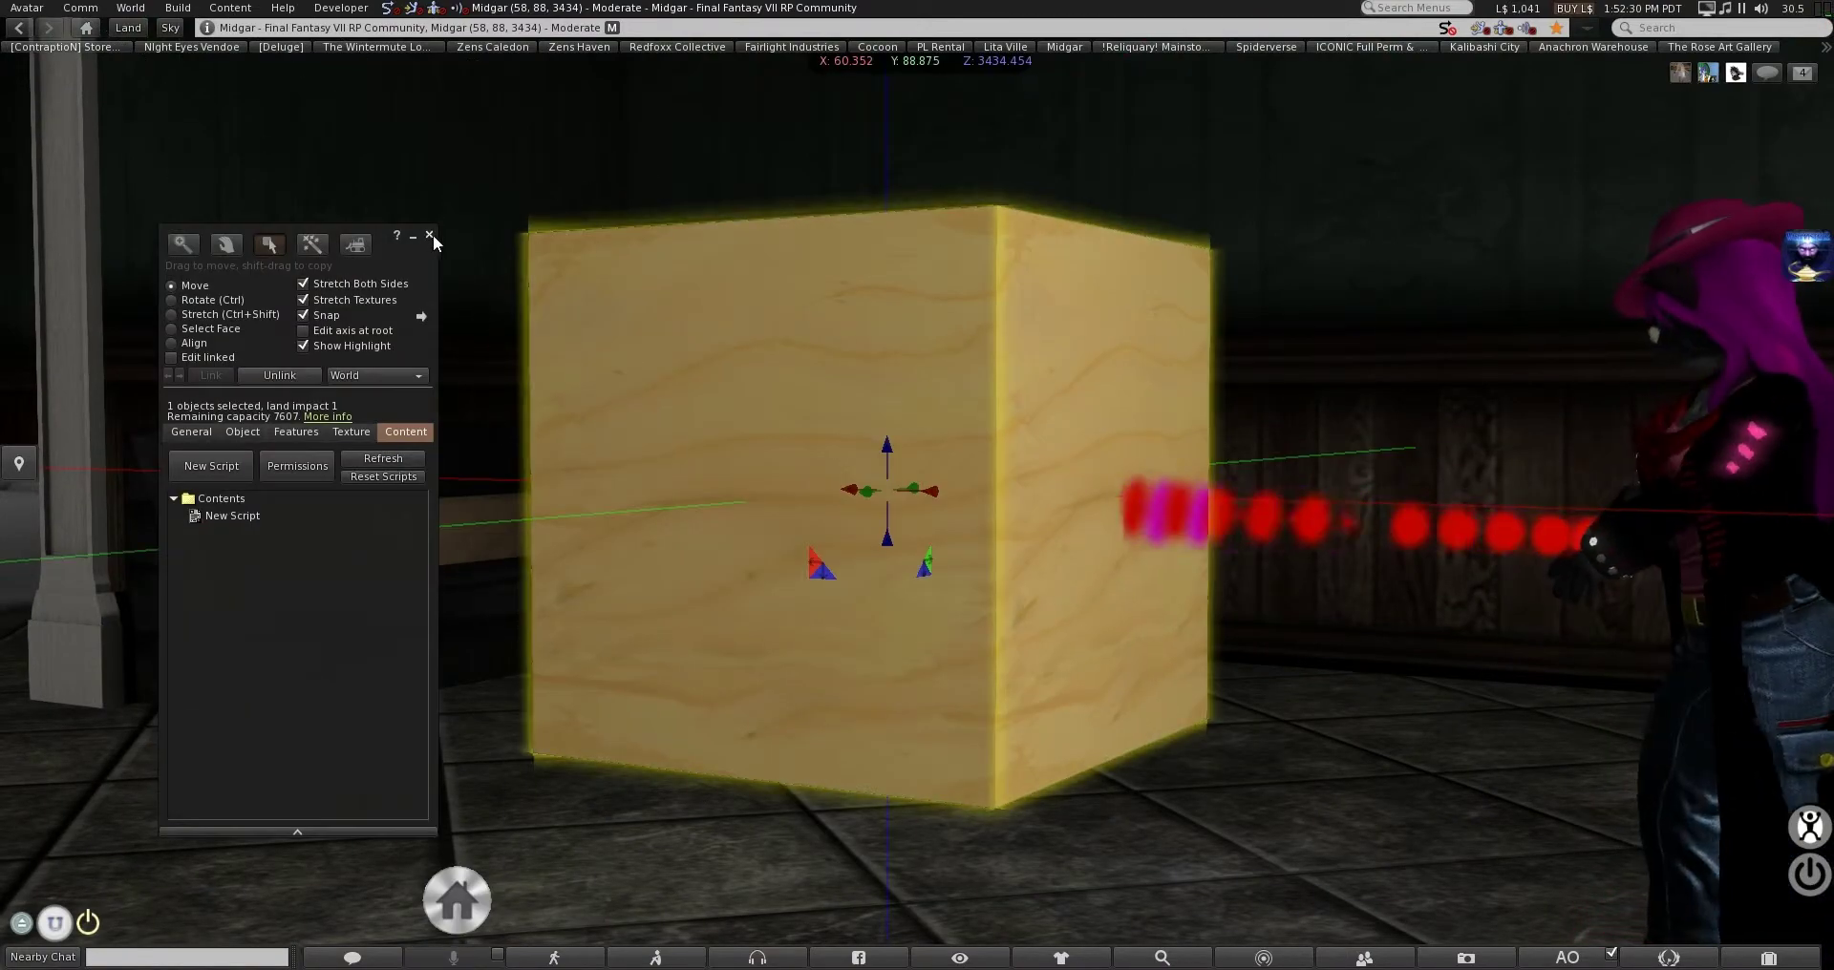
{"action": "left_click", "coordinate": [430, 235]}
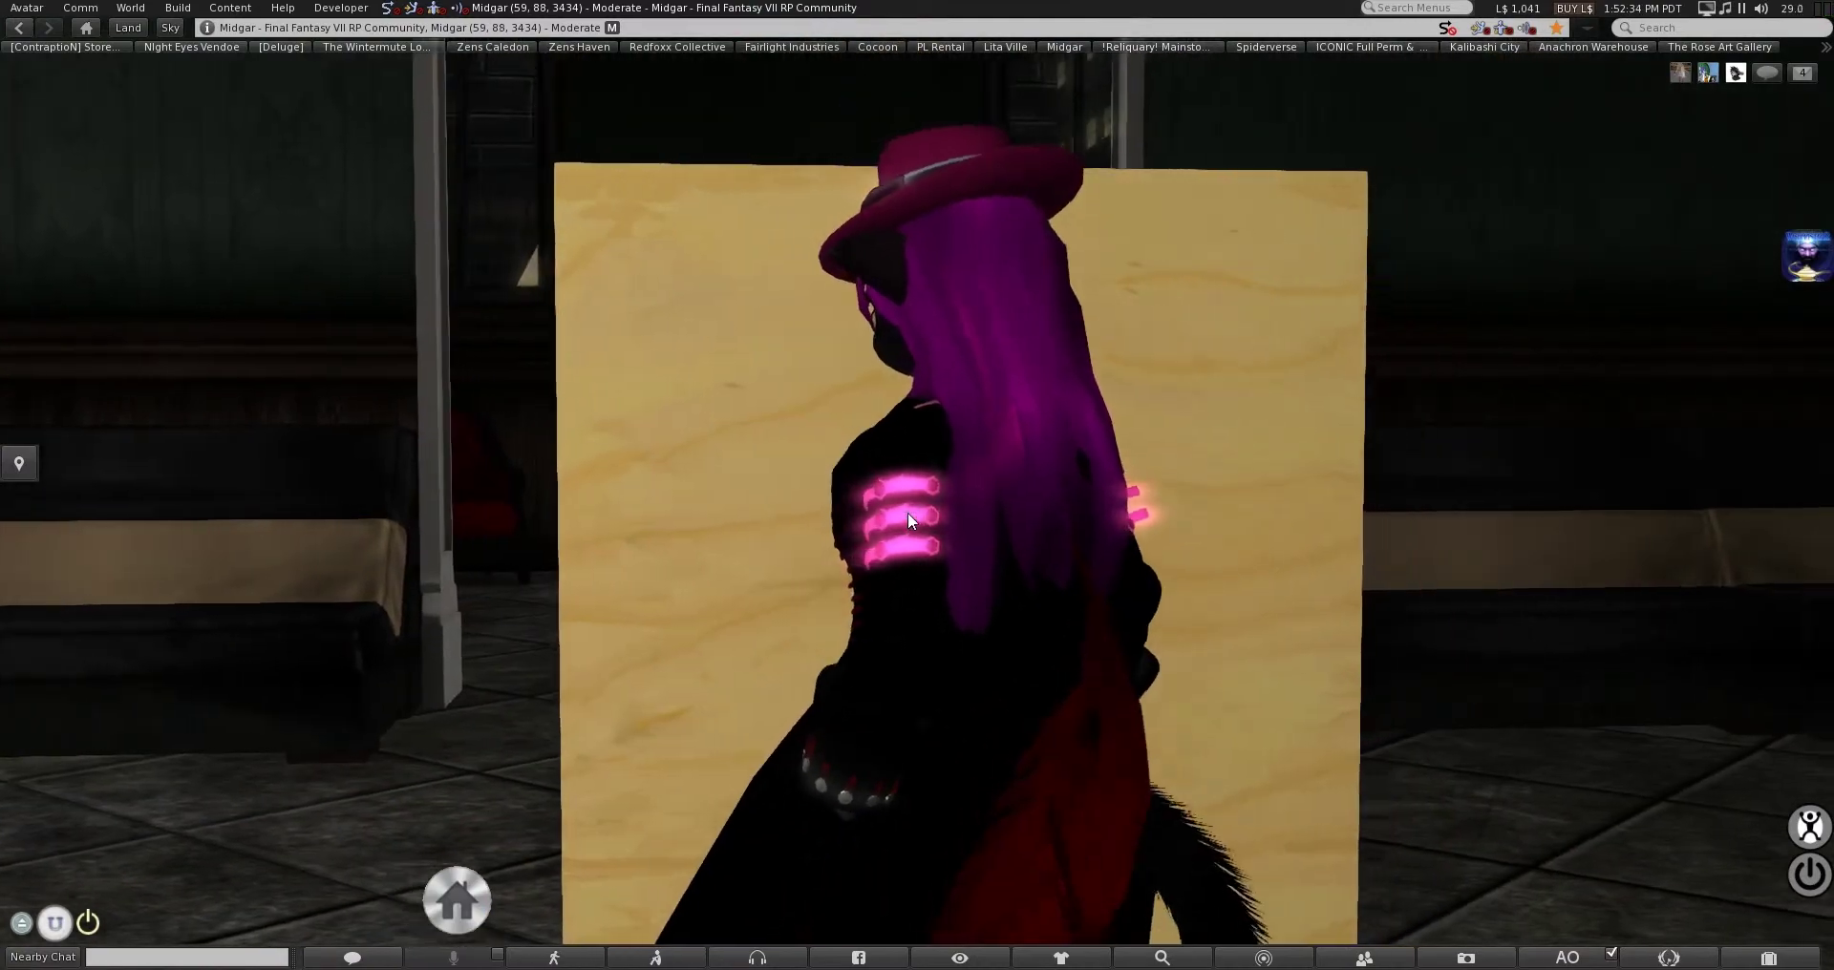
Walk toward the couch, focus on the wooden box, and open it for editing
{"action": "key", "text": "Left"}
{"action": "key", "text": "Up"}
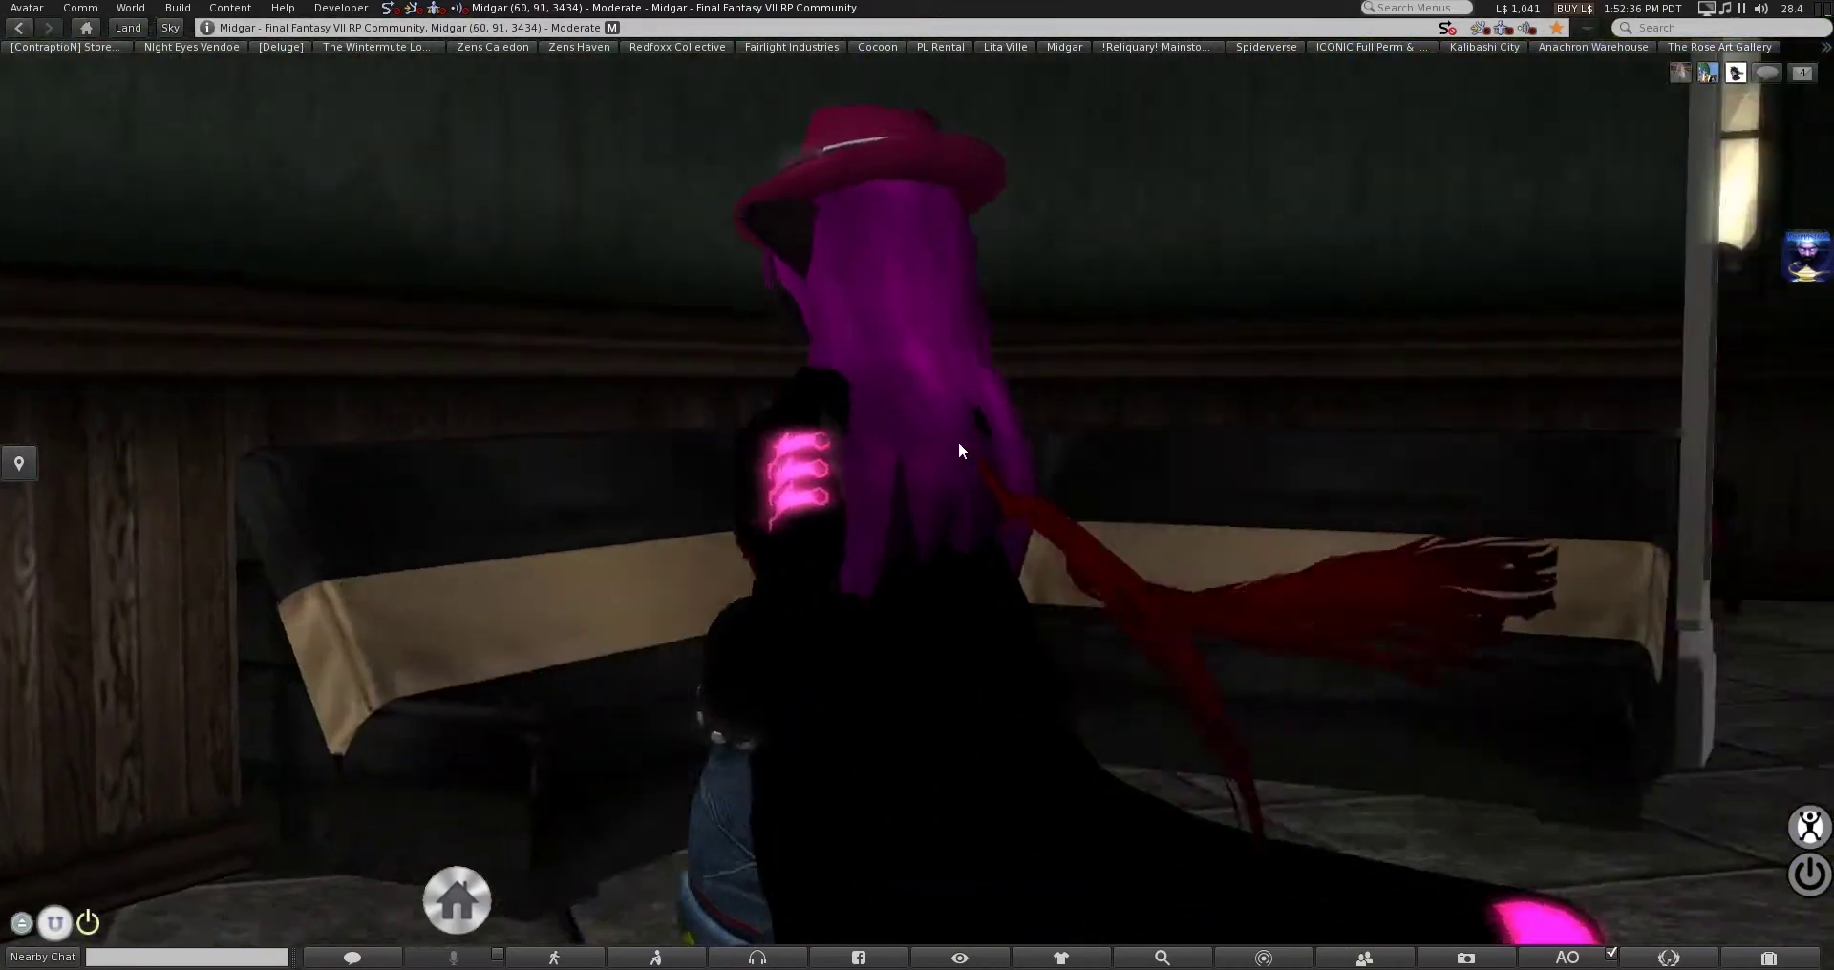
{"action": "key", "text": "Right"}
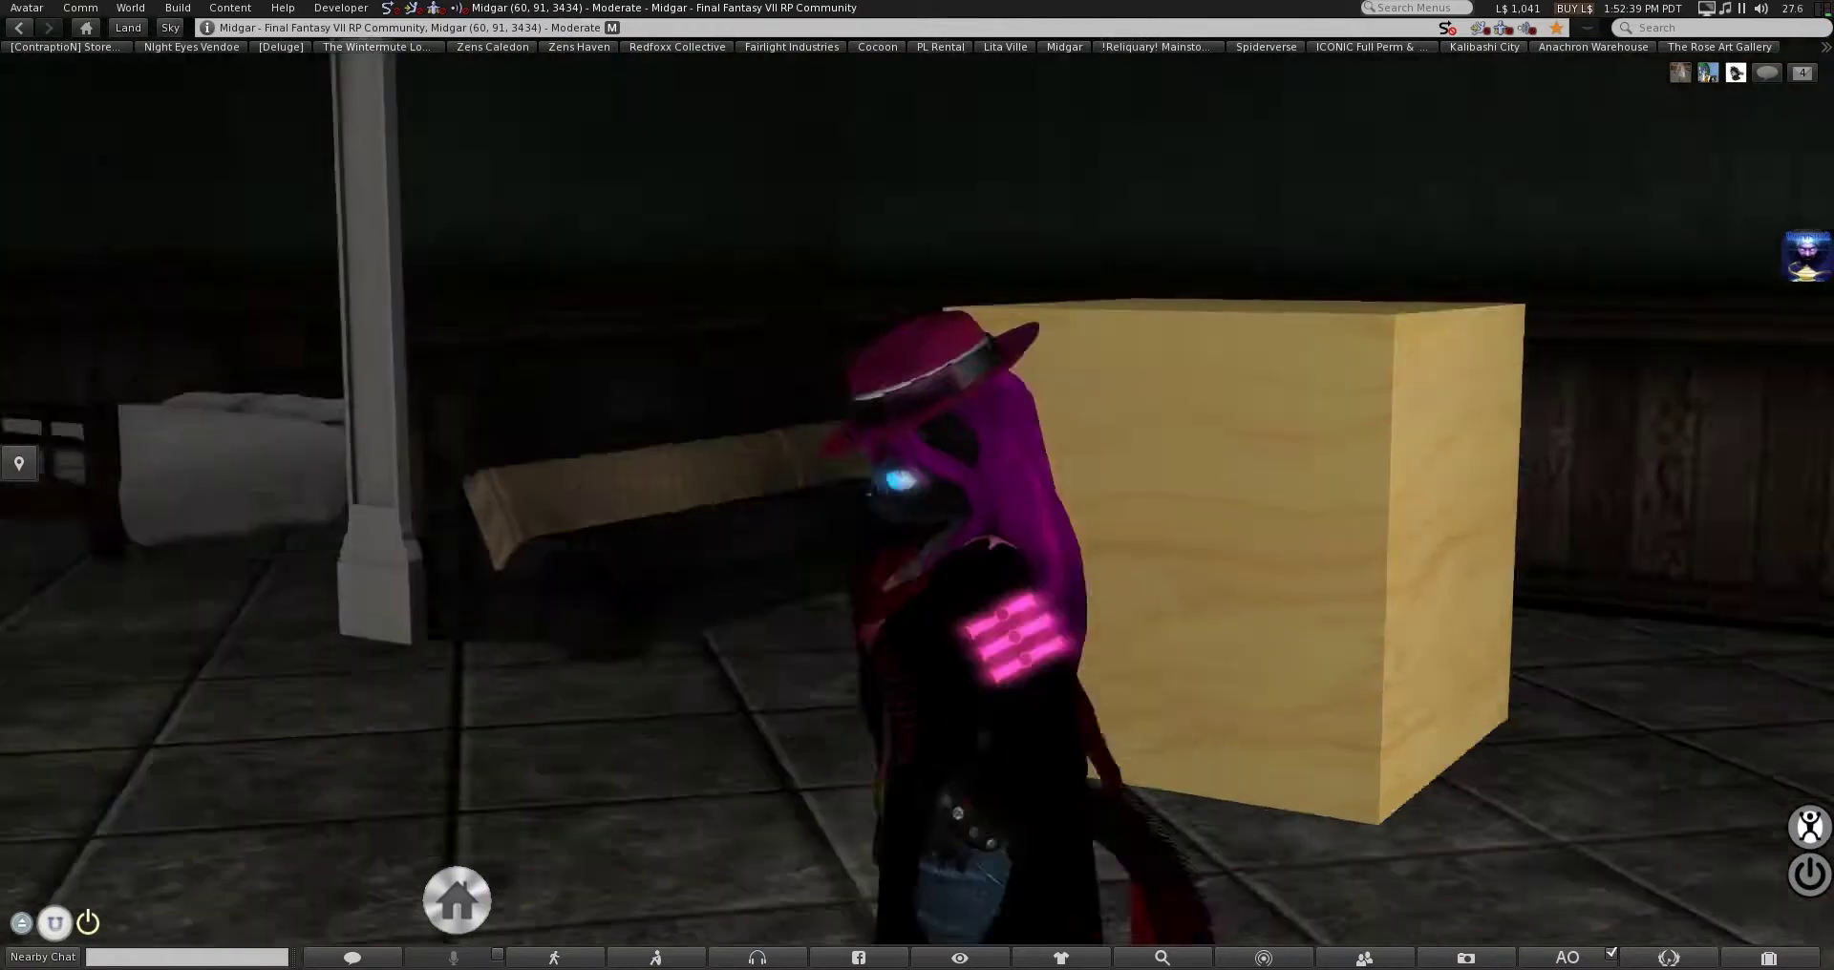
{"action": "left_click", "coordinate": [1242, 535], "text": "alt"}
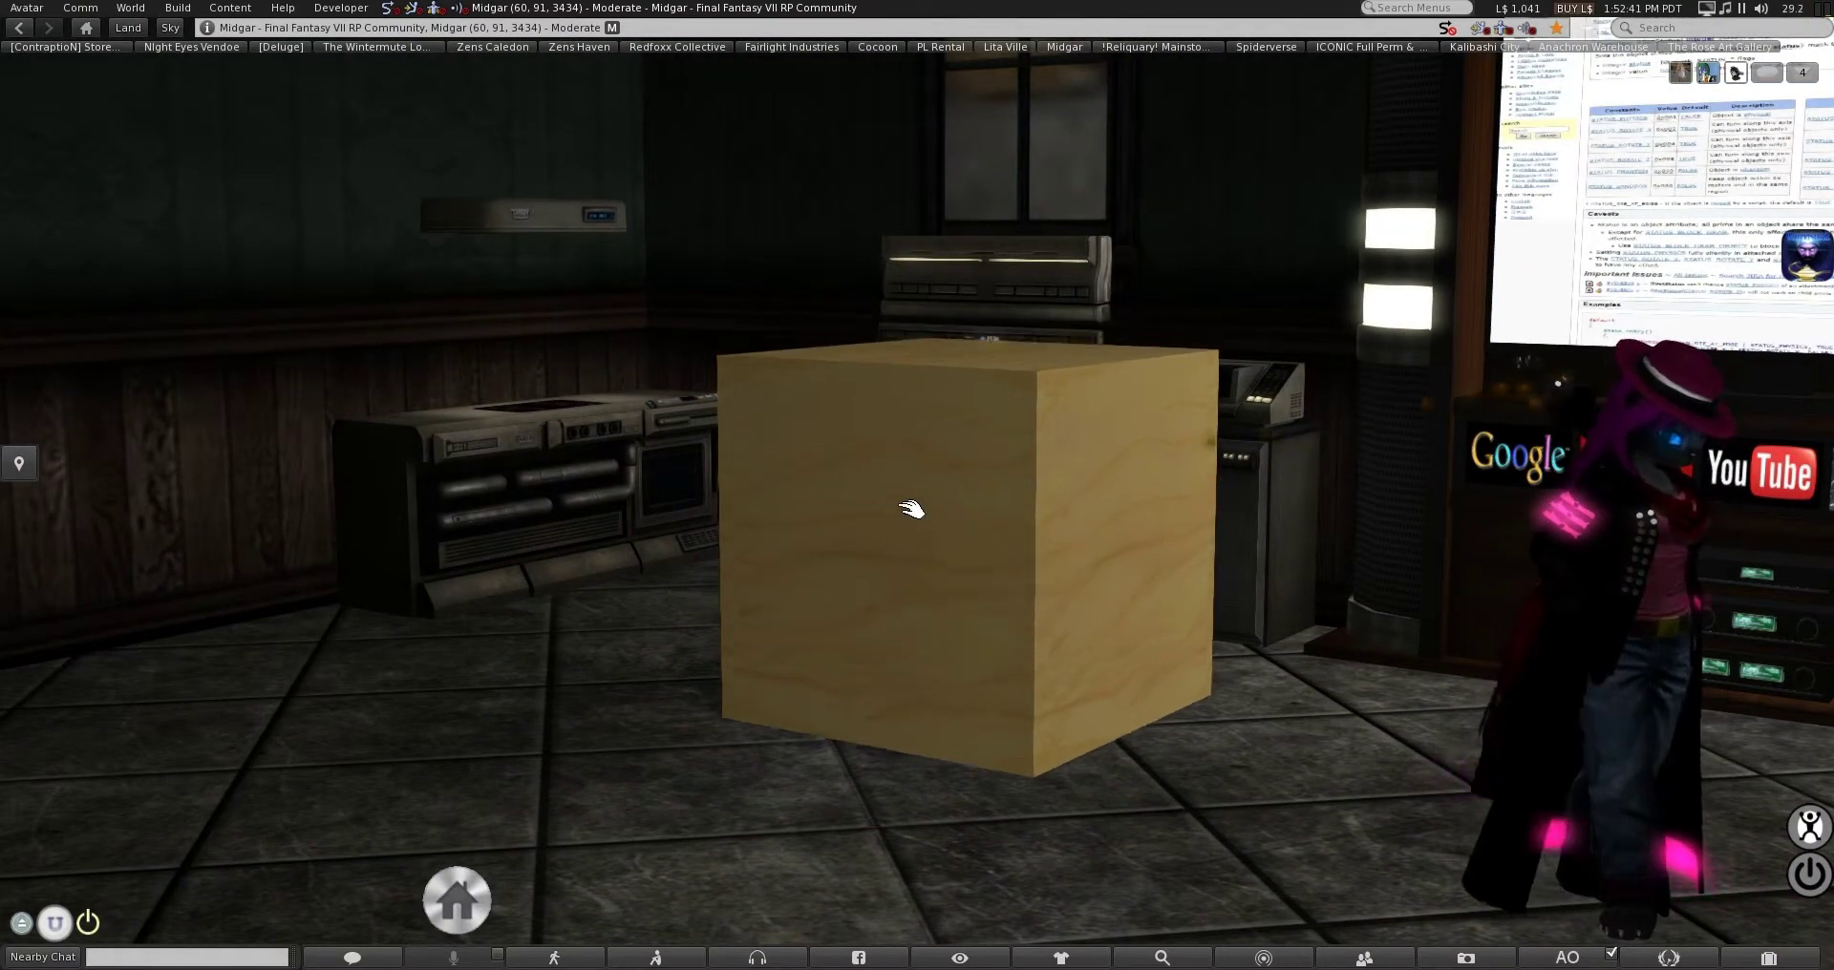
{"action": "key", "text": "Up"}
{"action": "key", "text": "Up"}
{"action": "key", "text": "Up"}
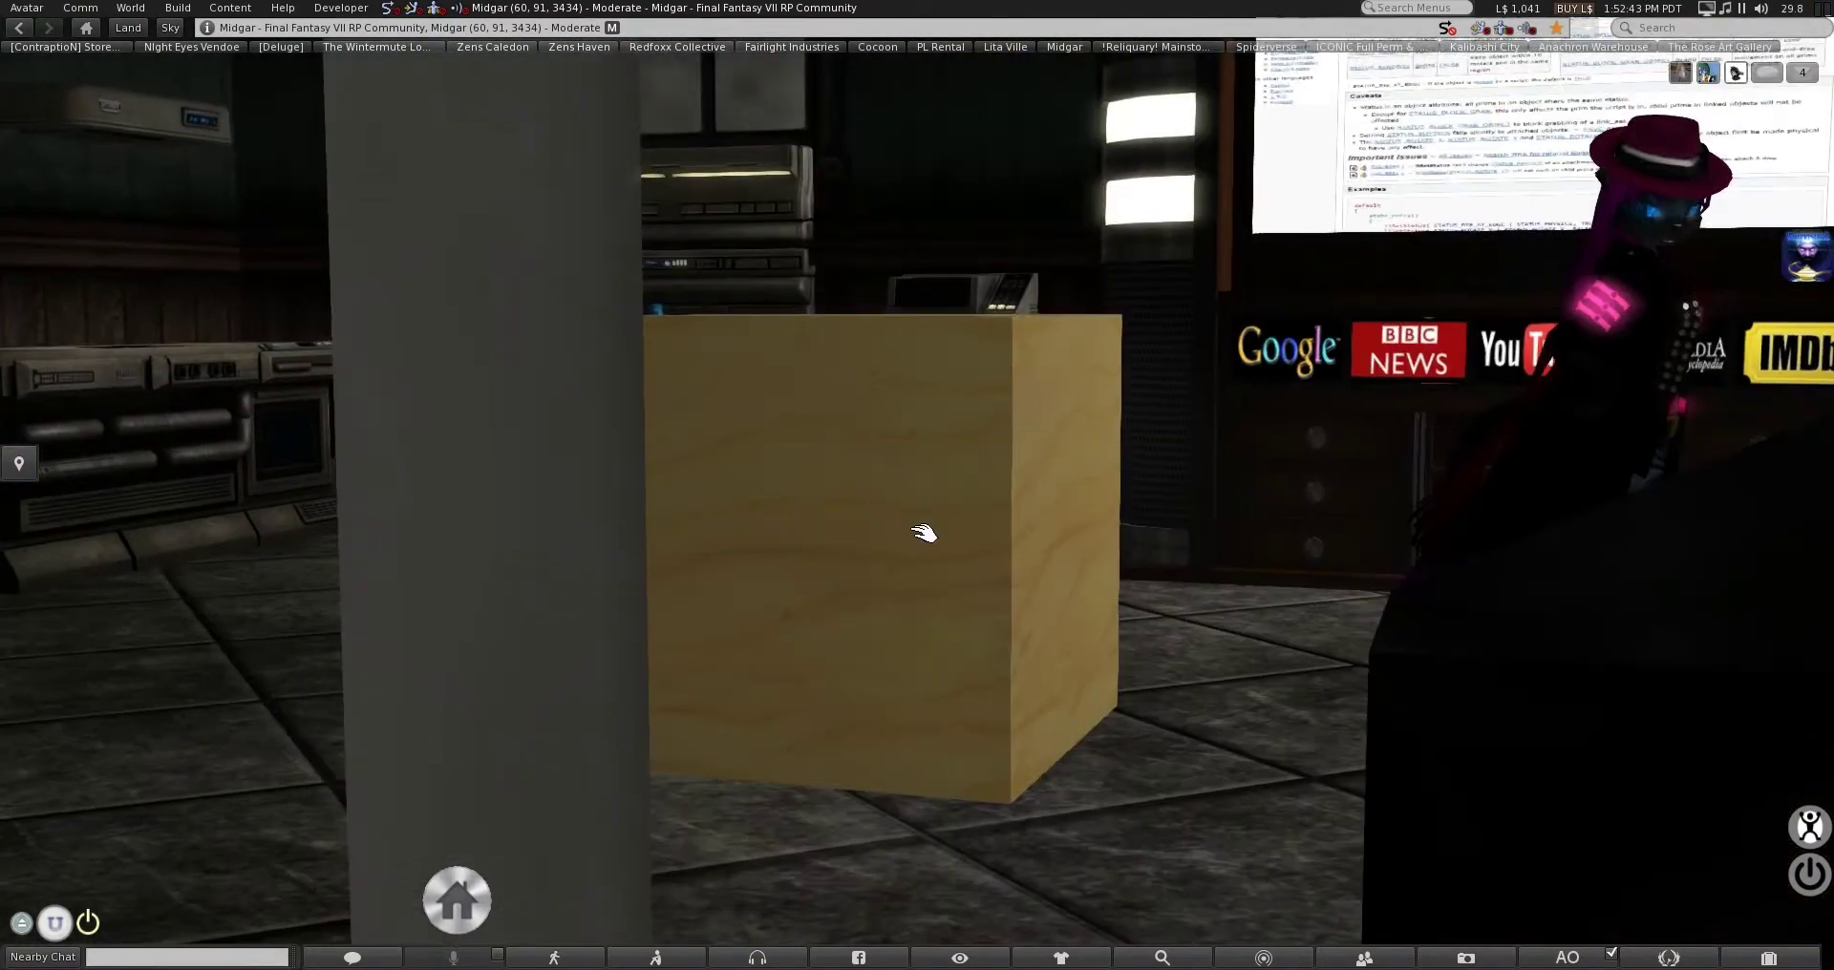
{"action": "right_click", "coordinate": [923, 533]}
{"action": "left_click", "coordinate": [961, 570]}
Lift the box, read its New Script's llSetStatus code, and reopen the box for editing
{"action": "left_click_drag", "start_coordinate": [870, 485], "coordinate": [901, 138]}
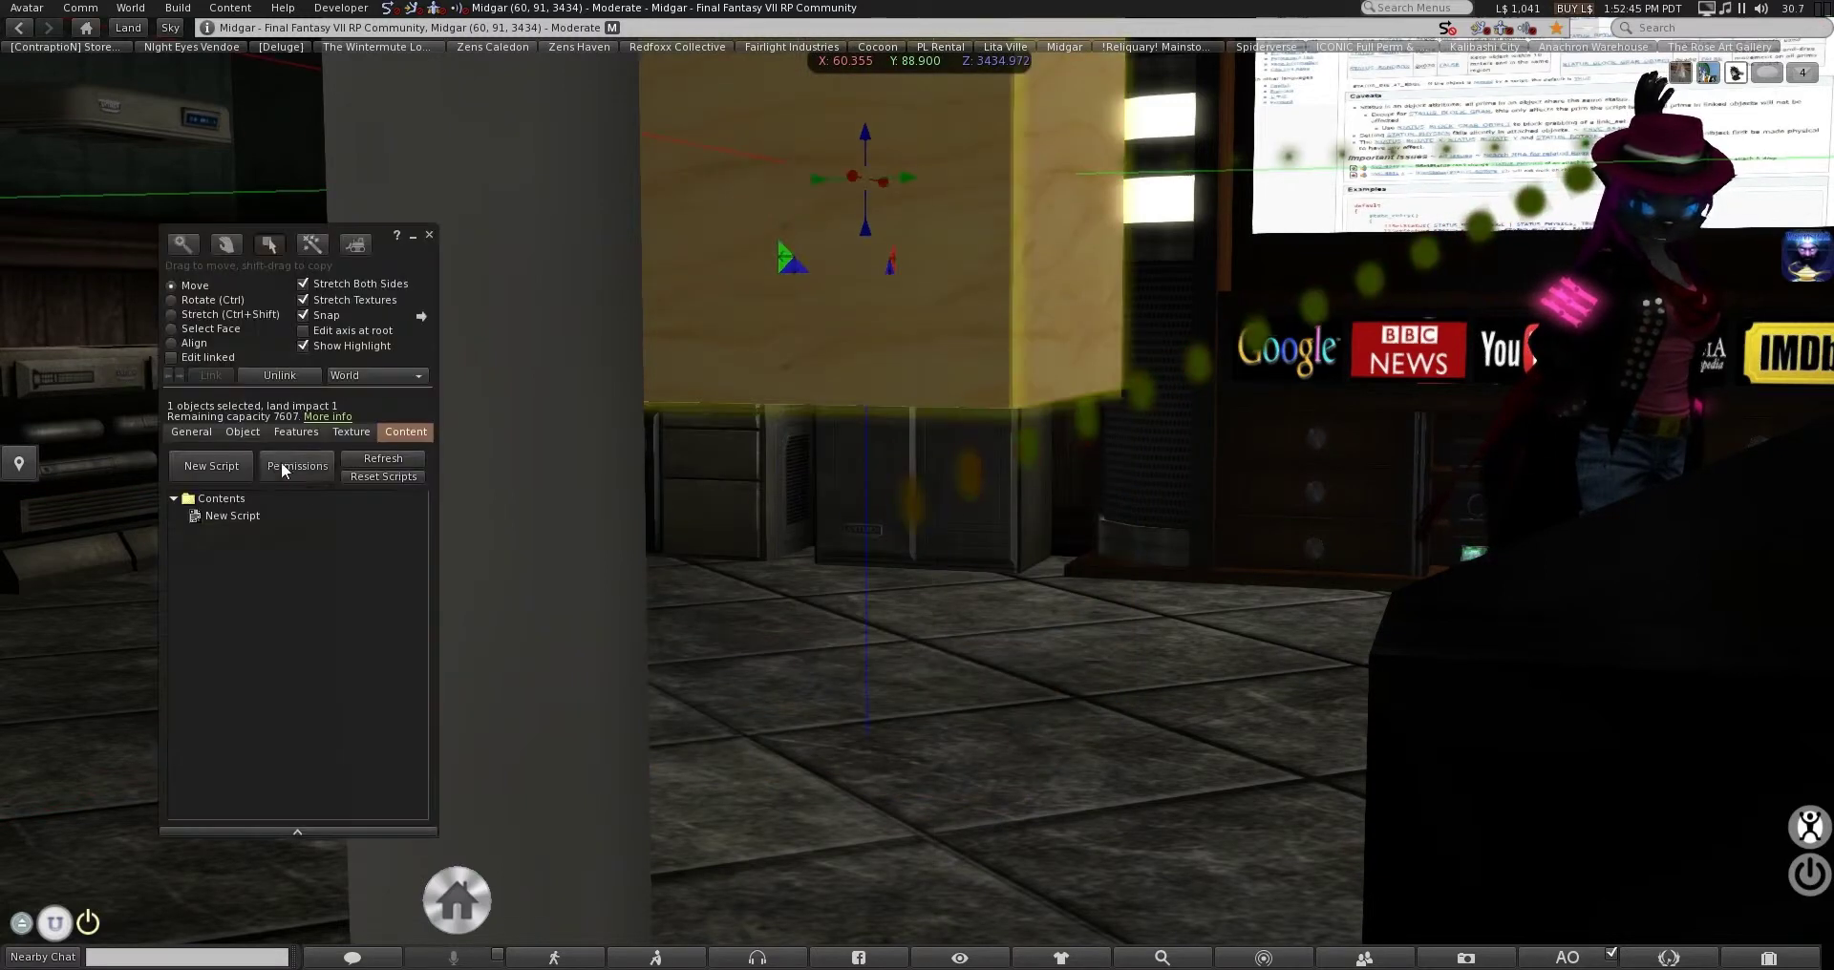
{"action": "left_click", "coordinate": [237, 514]}
{"action": "double_click", "coordinate": [254, 516]}
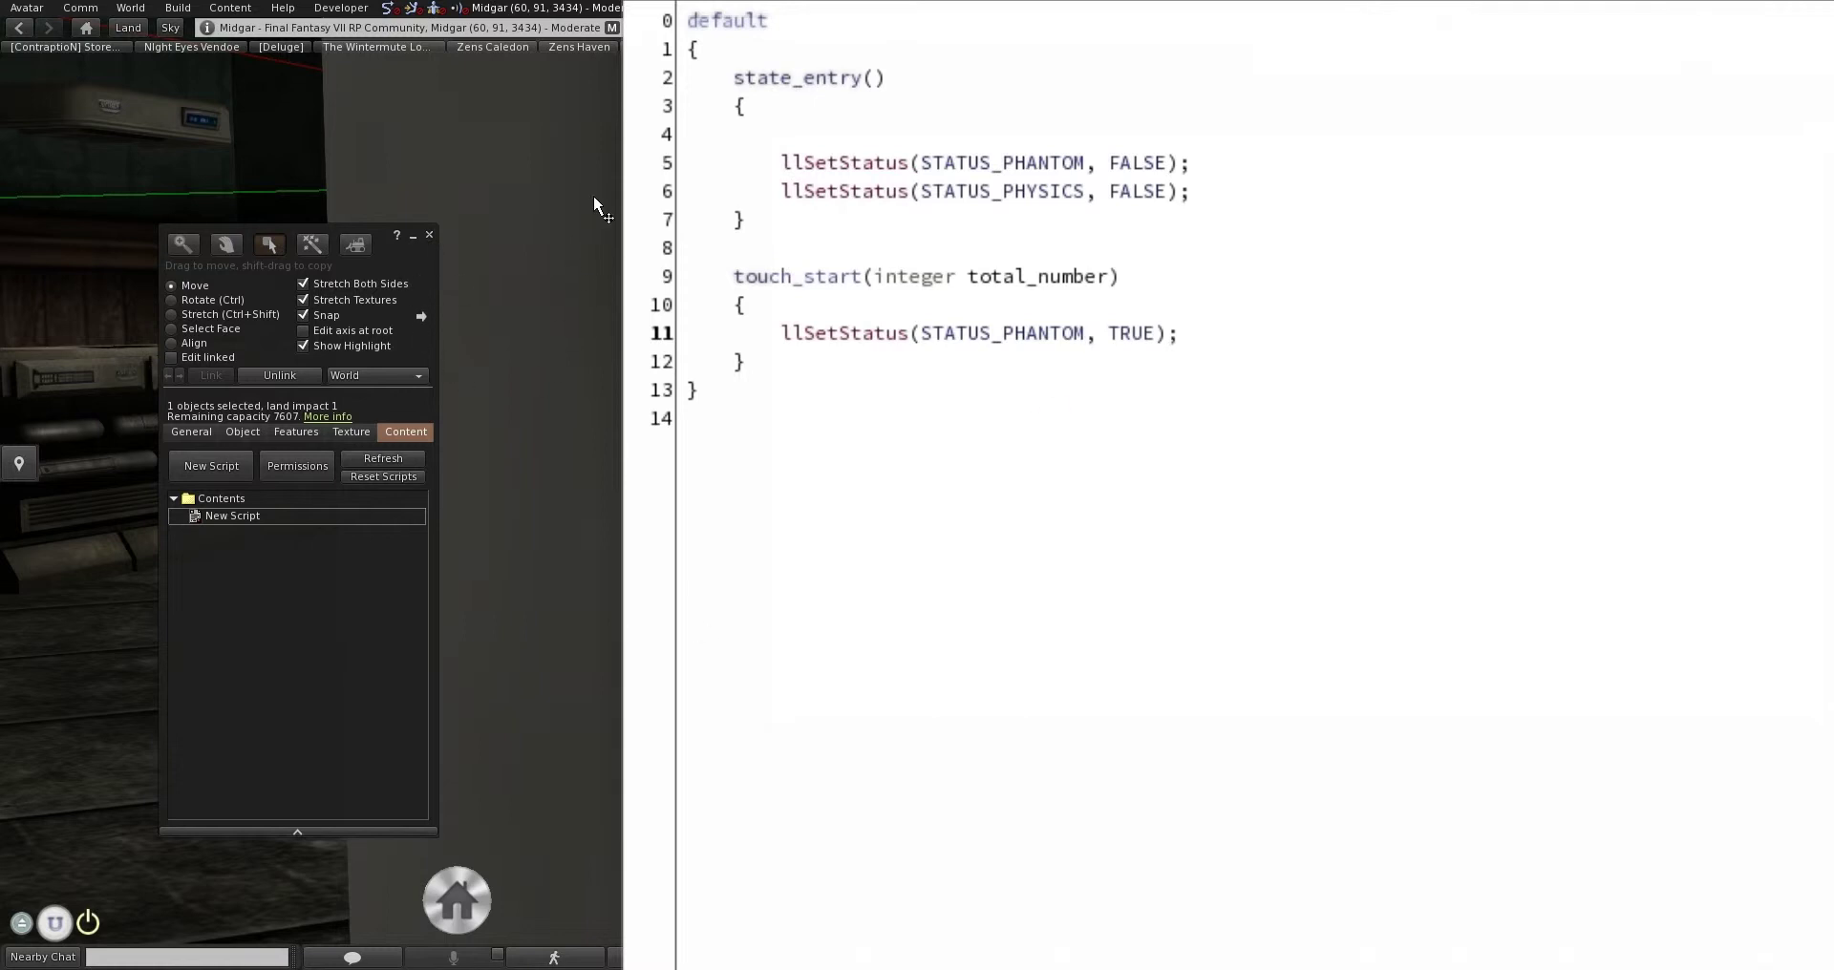
{"action": "left_click", "coordinate": [429, 237]}
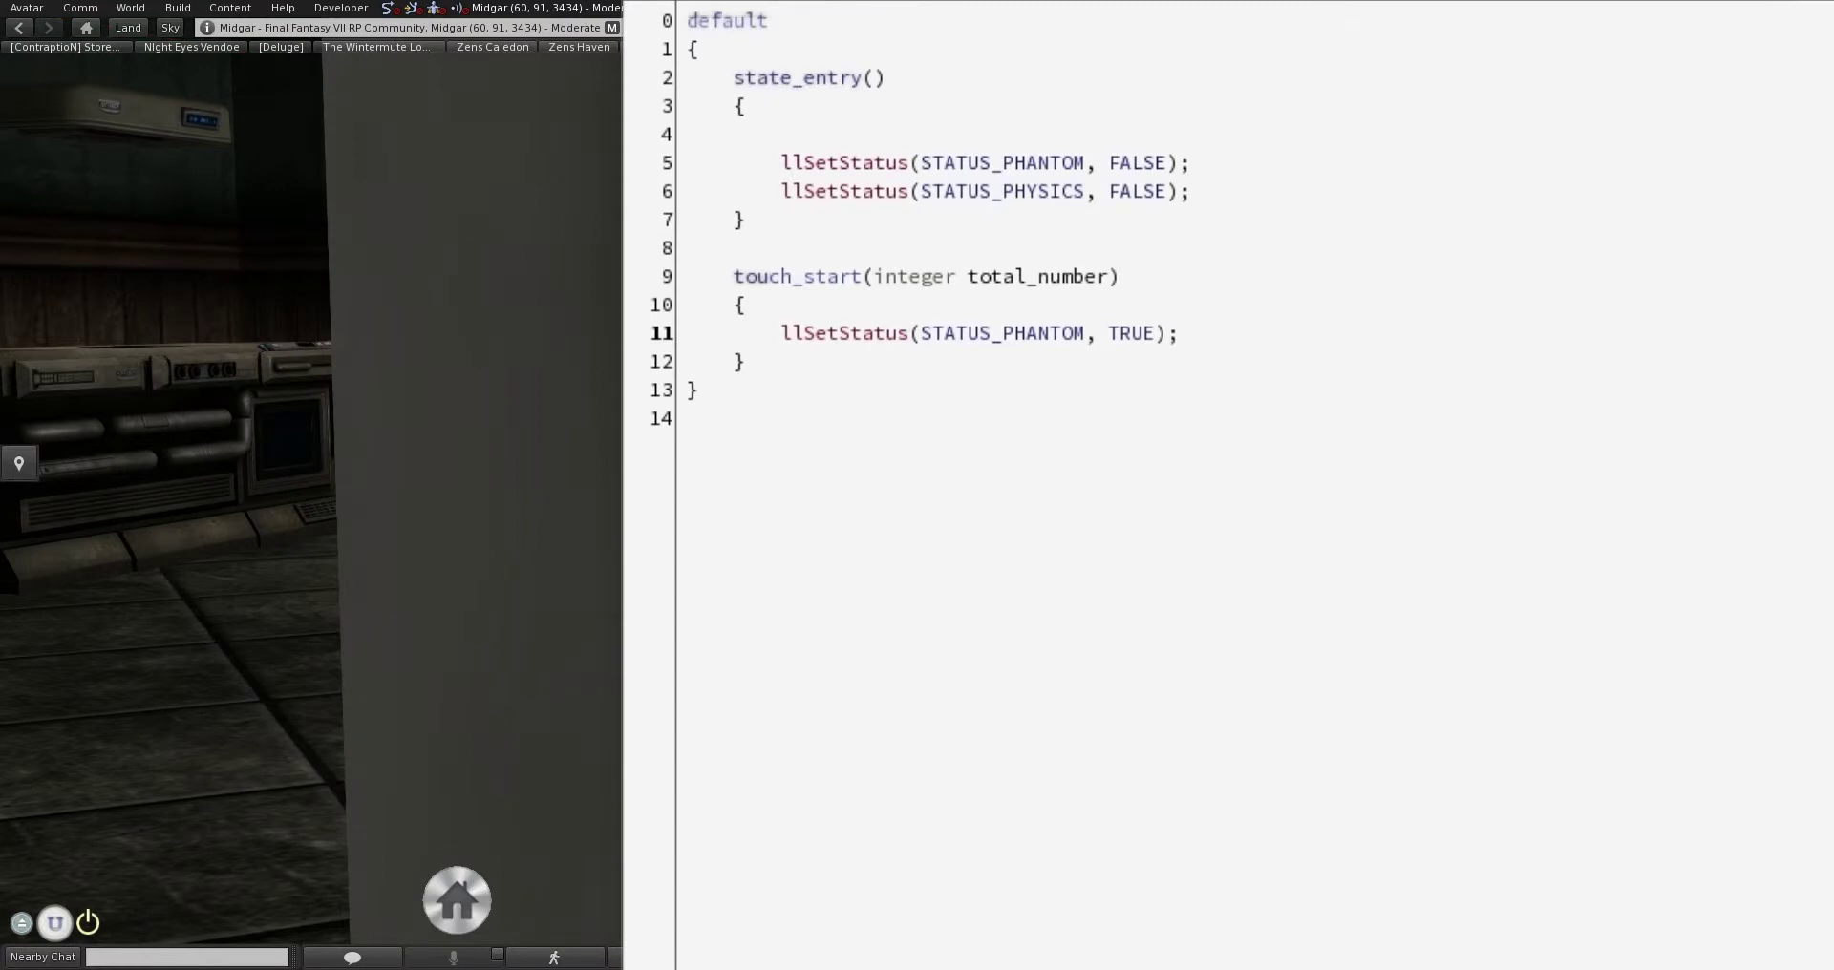
{"action": "right_click", "coordinate": [764, 711]}
{"action": "left_click", "coordinate": [668, 711]}
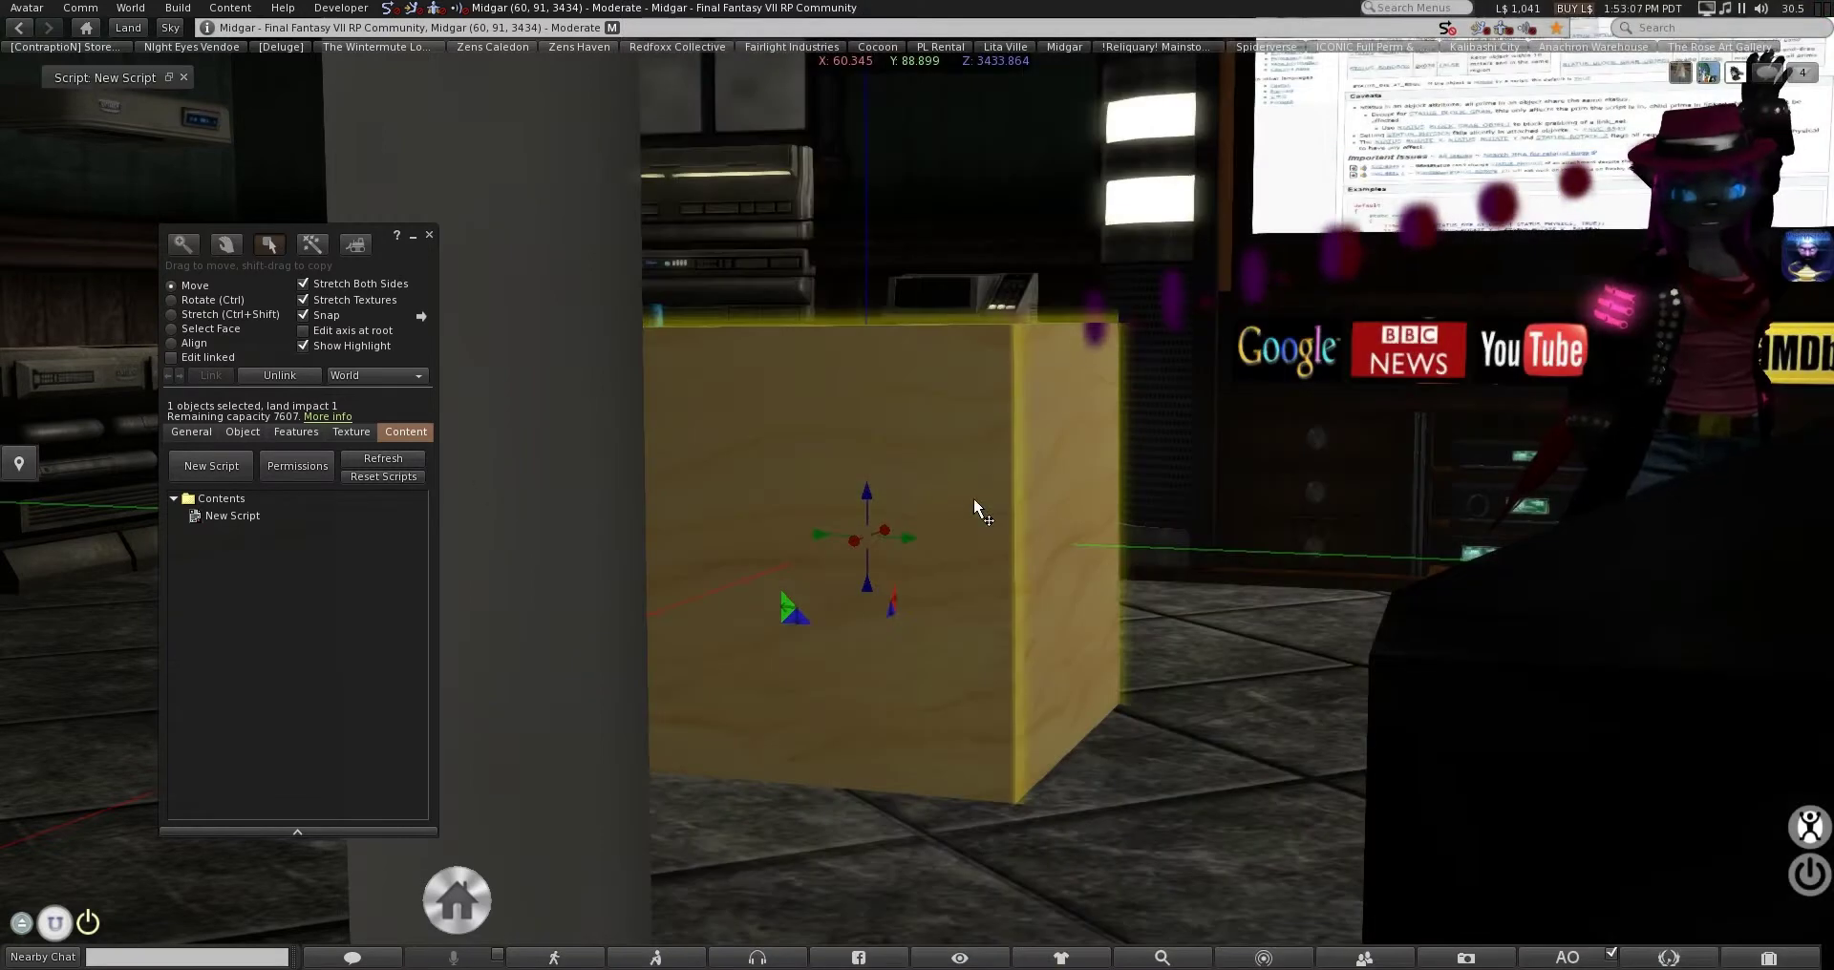
Raise the wooden box higher, close editing, and turn the avatar toward it
{"action": "left_click_drag", "start_coordinate": [863, 509], "coordinate": [850, 220]}
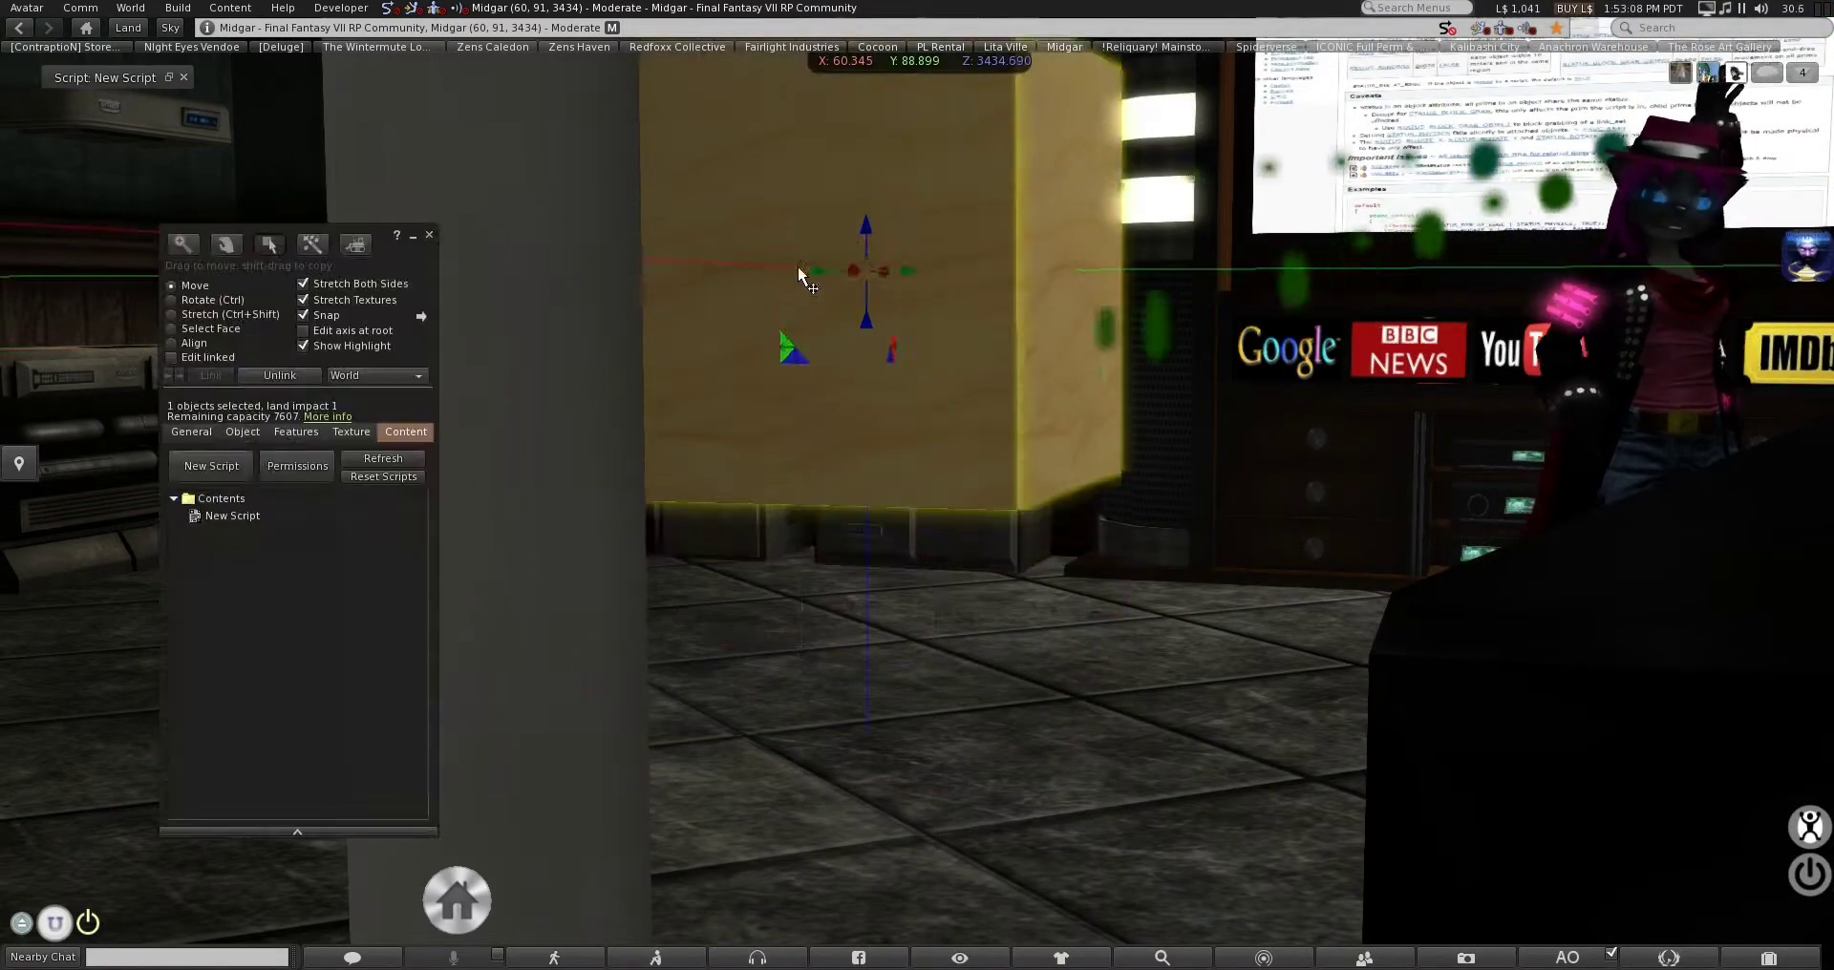
{"action": "left_click", "coordinate": [431, 231]}
{"action": "key", "text": "Up"}
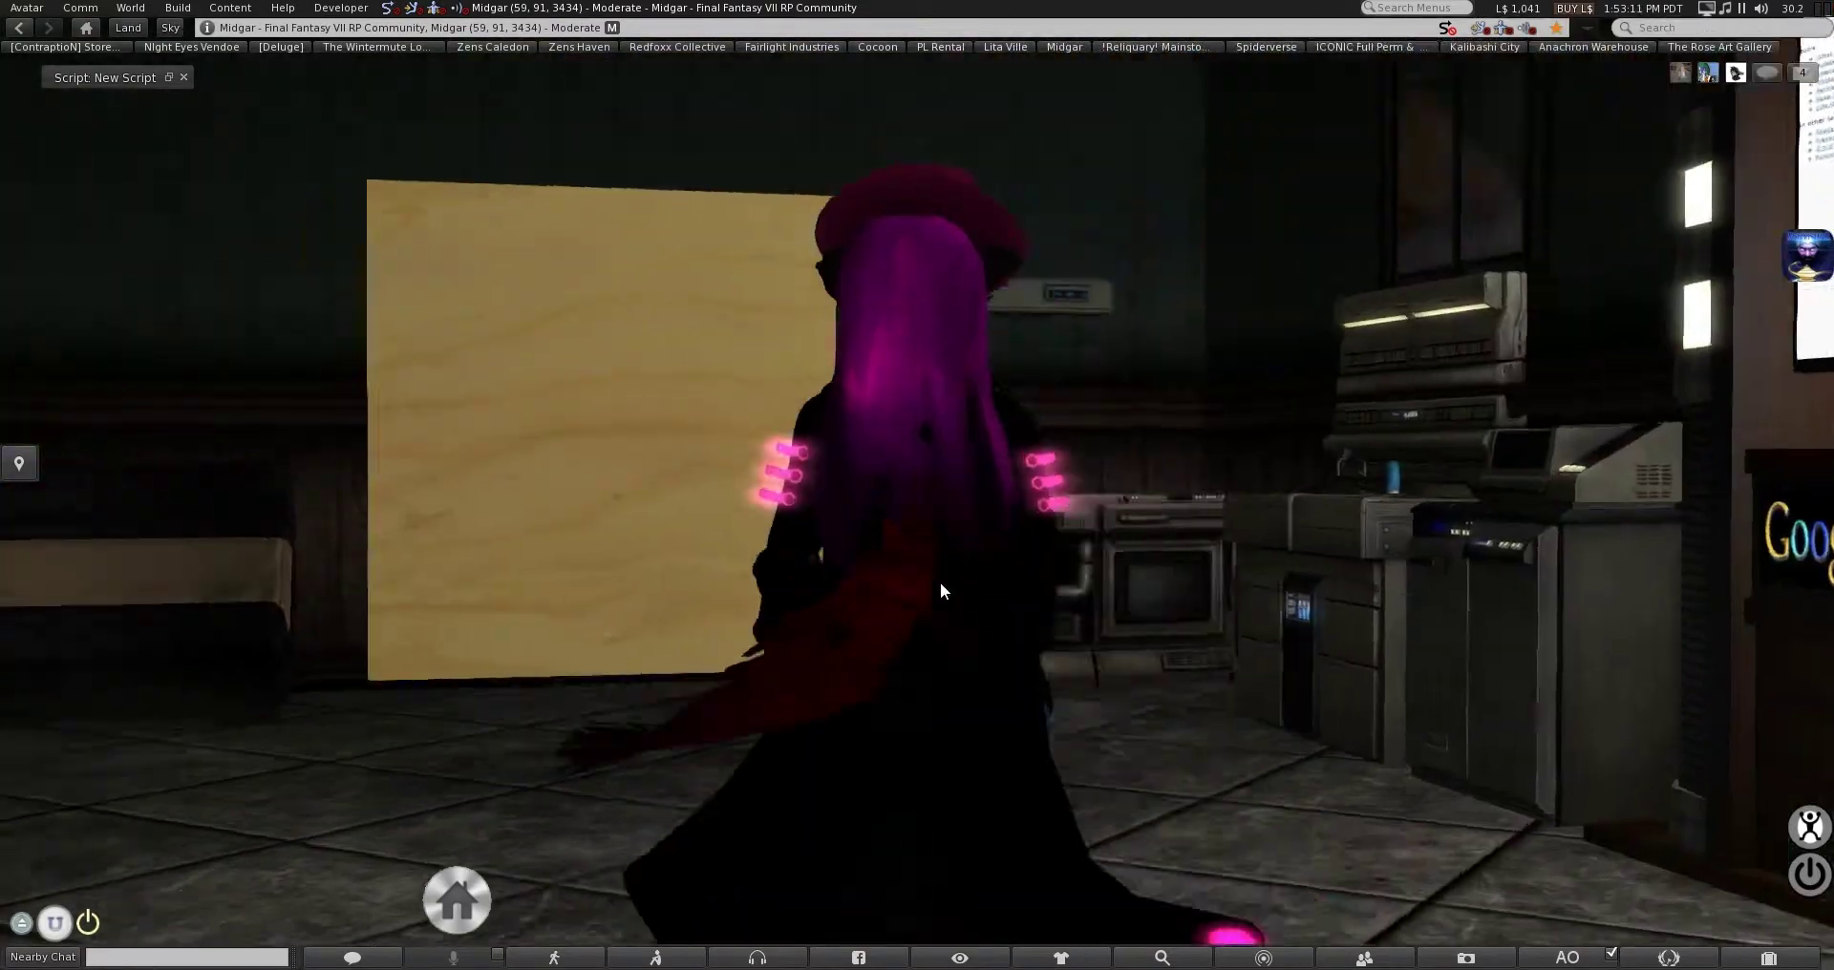
{"action": "key", "text": "Left"}
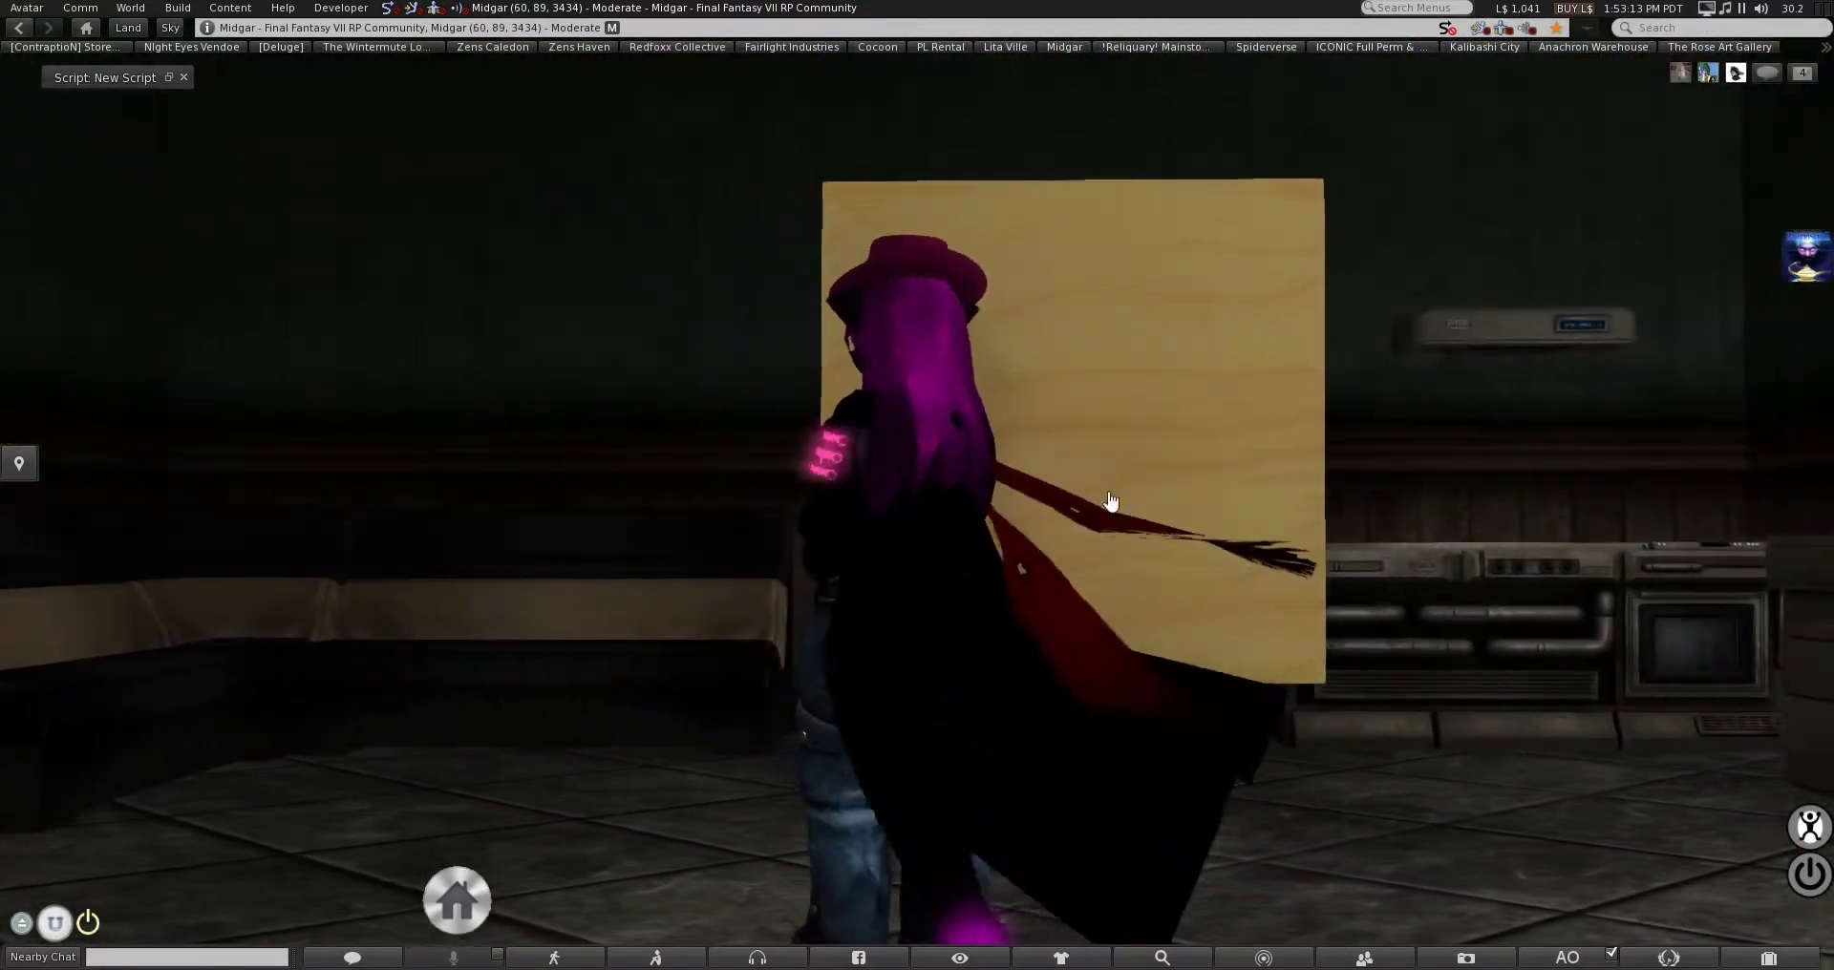
Walk the avatar into the box, then back toward the web screen
{"action": "key", "text": "Up"}
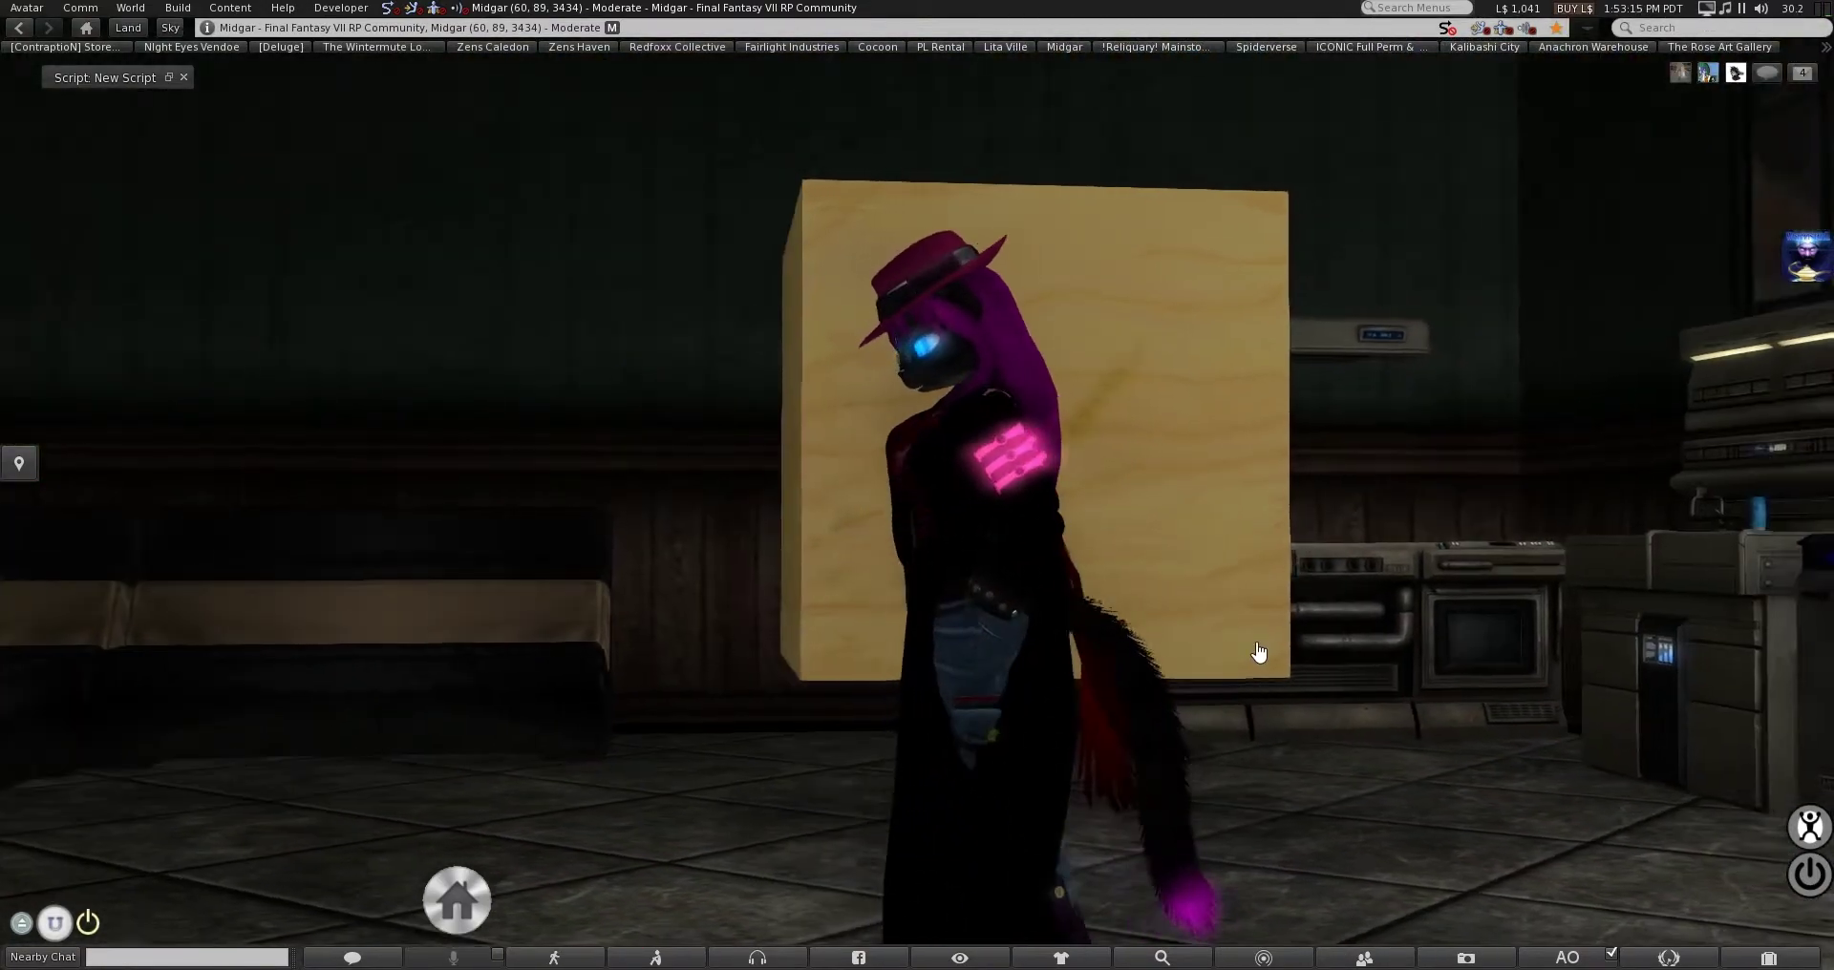
{"action": "key", "text": "Left"}
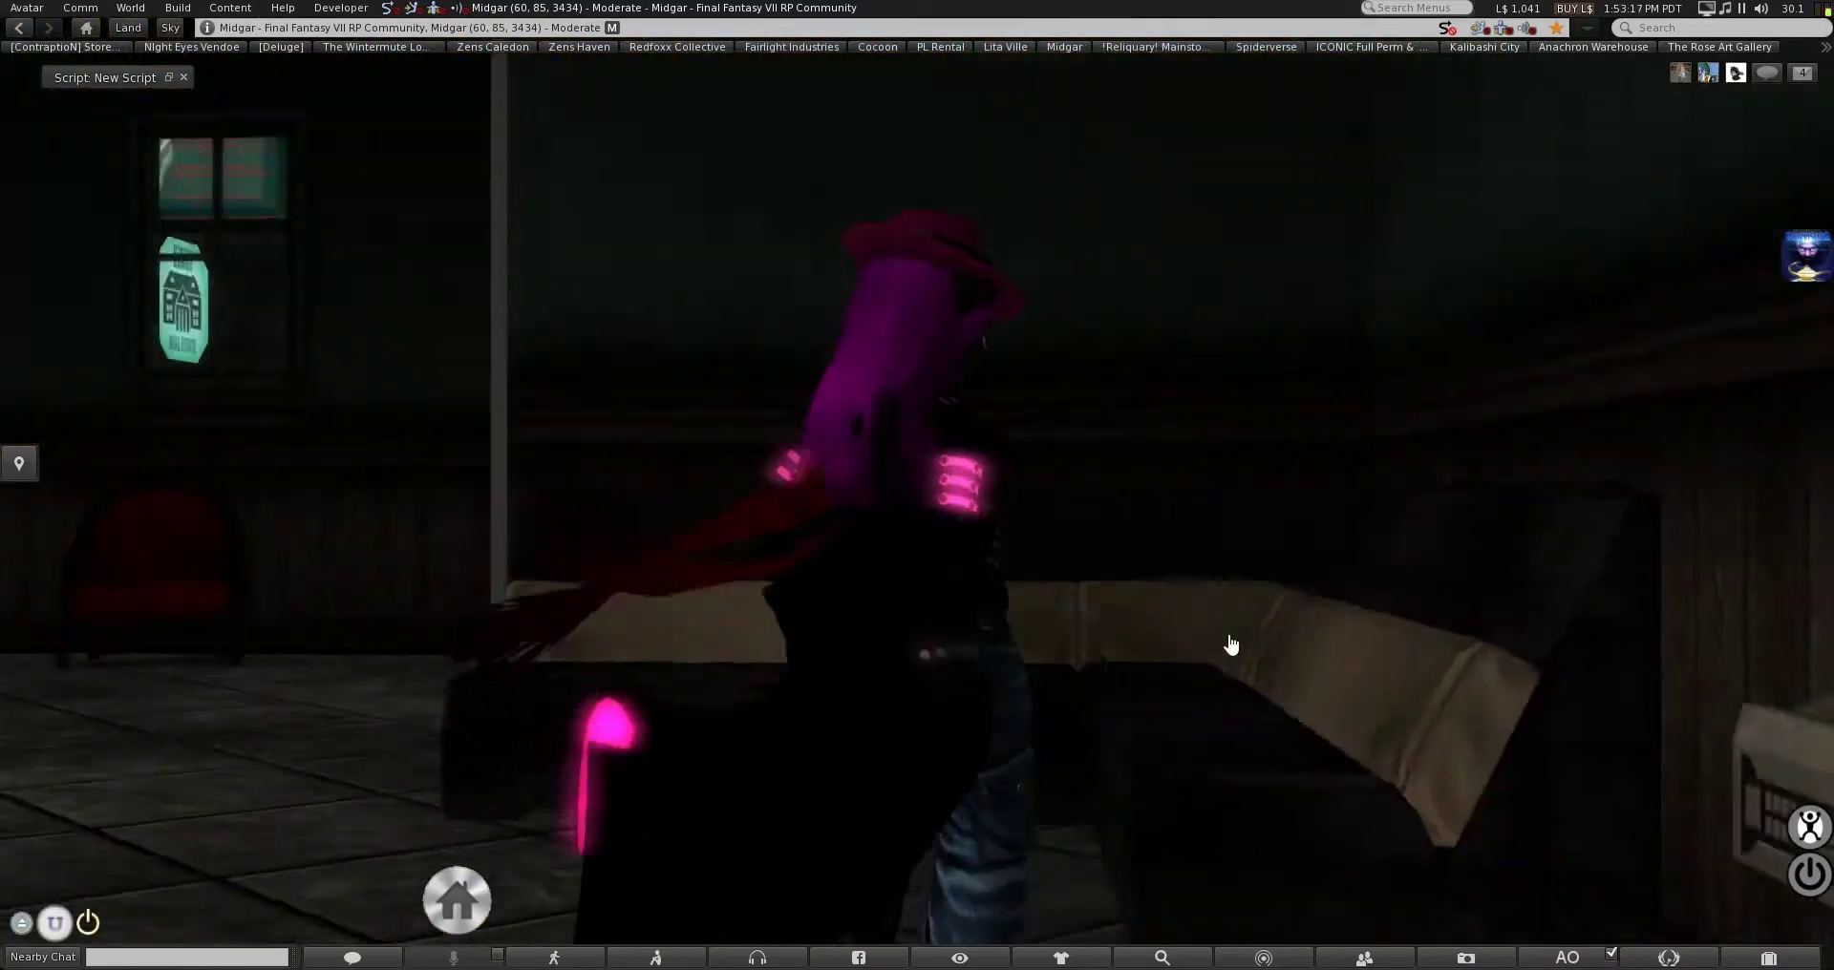
{"action": "key", "text": "Up"}
{"action": "key", "text": "Left"}
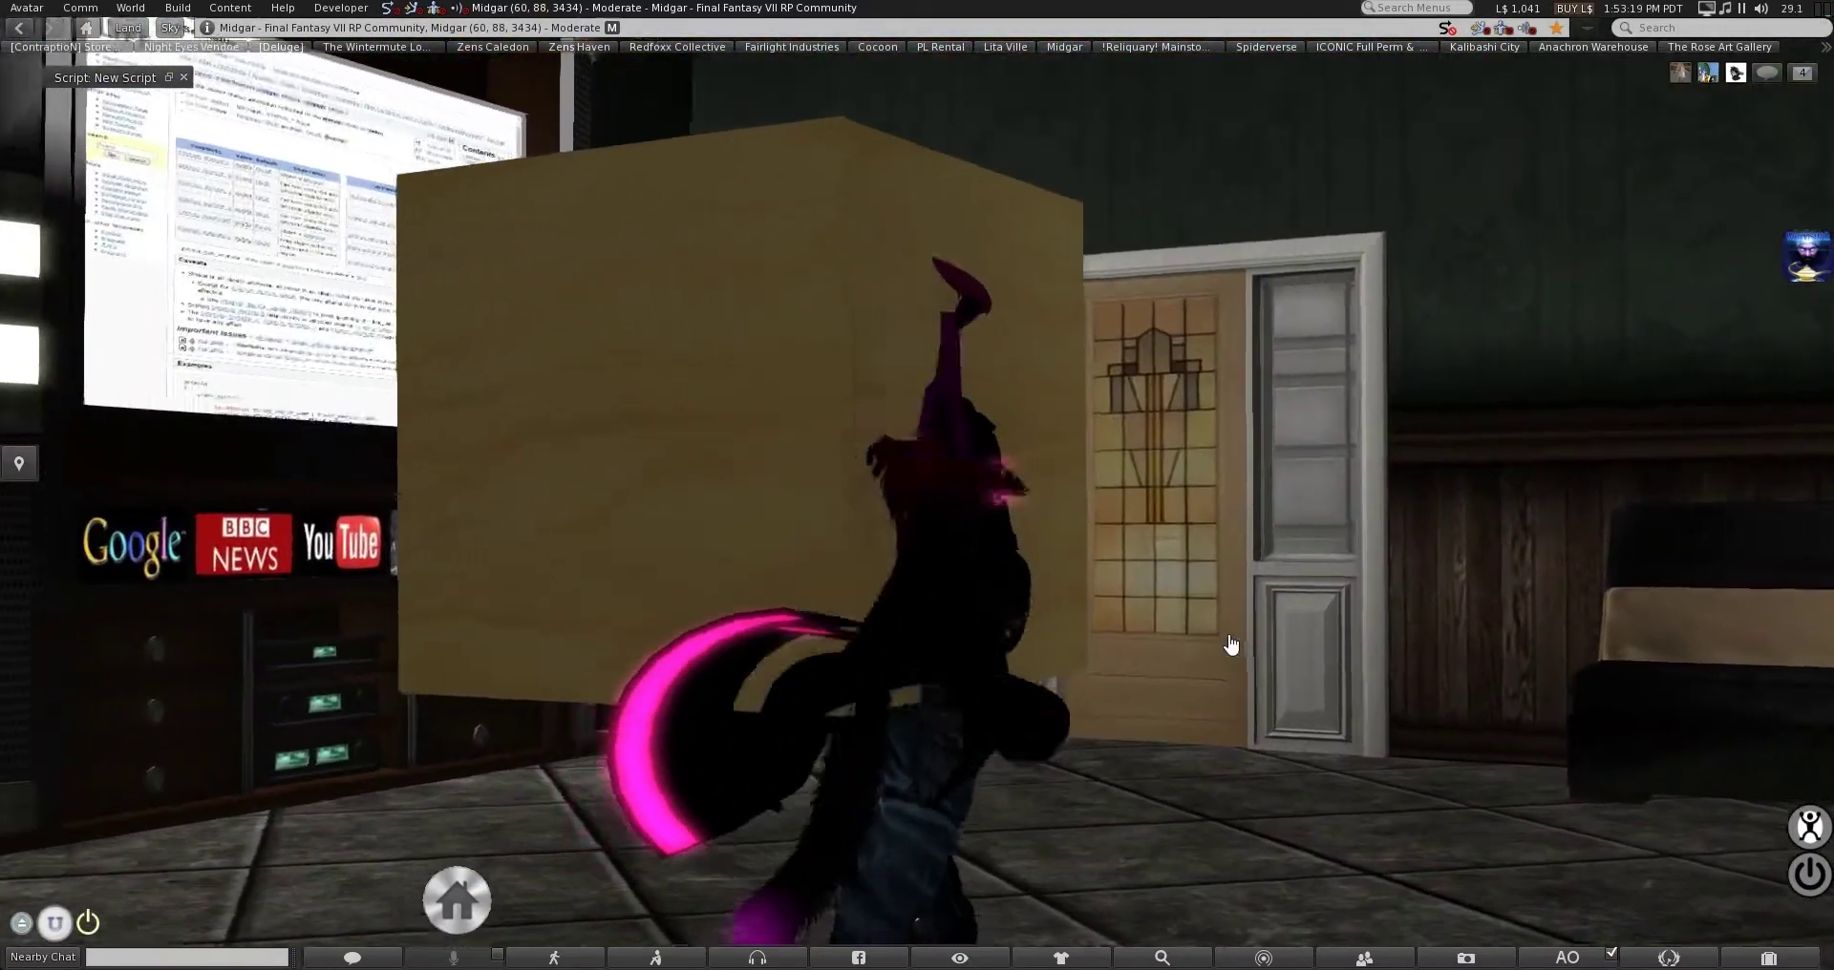
{"action": "key", "text": "Up"}
{"action": "key", "text": "Left"}
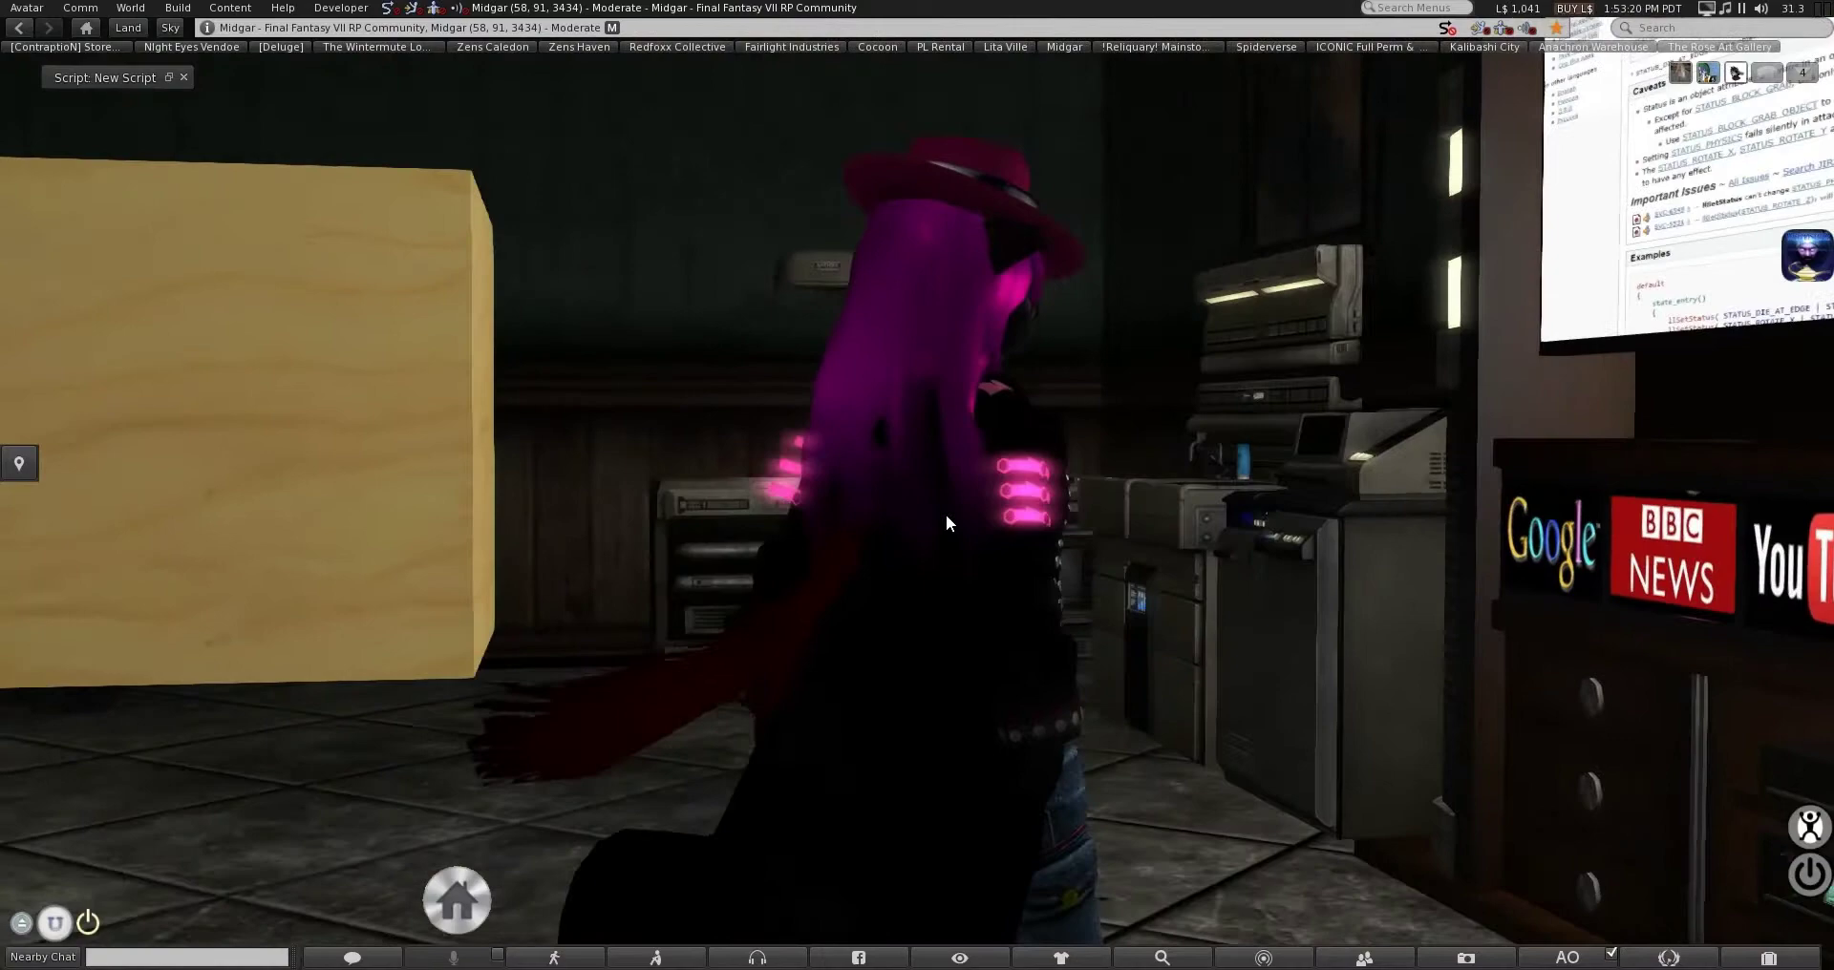
{"action": "key", "text": "Left"}
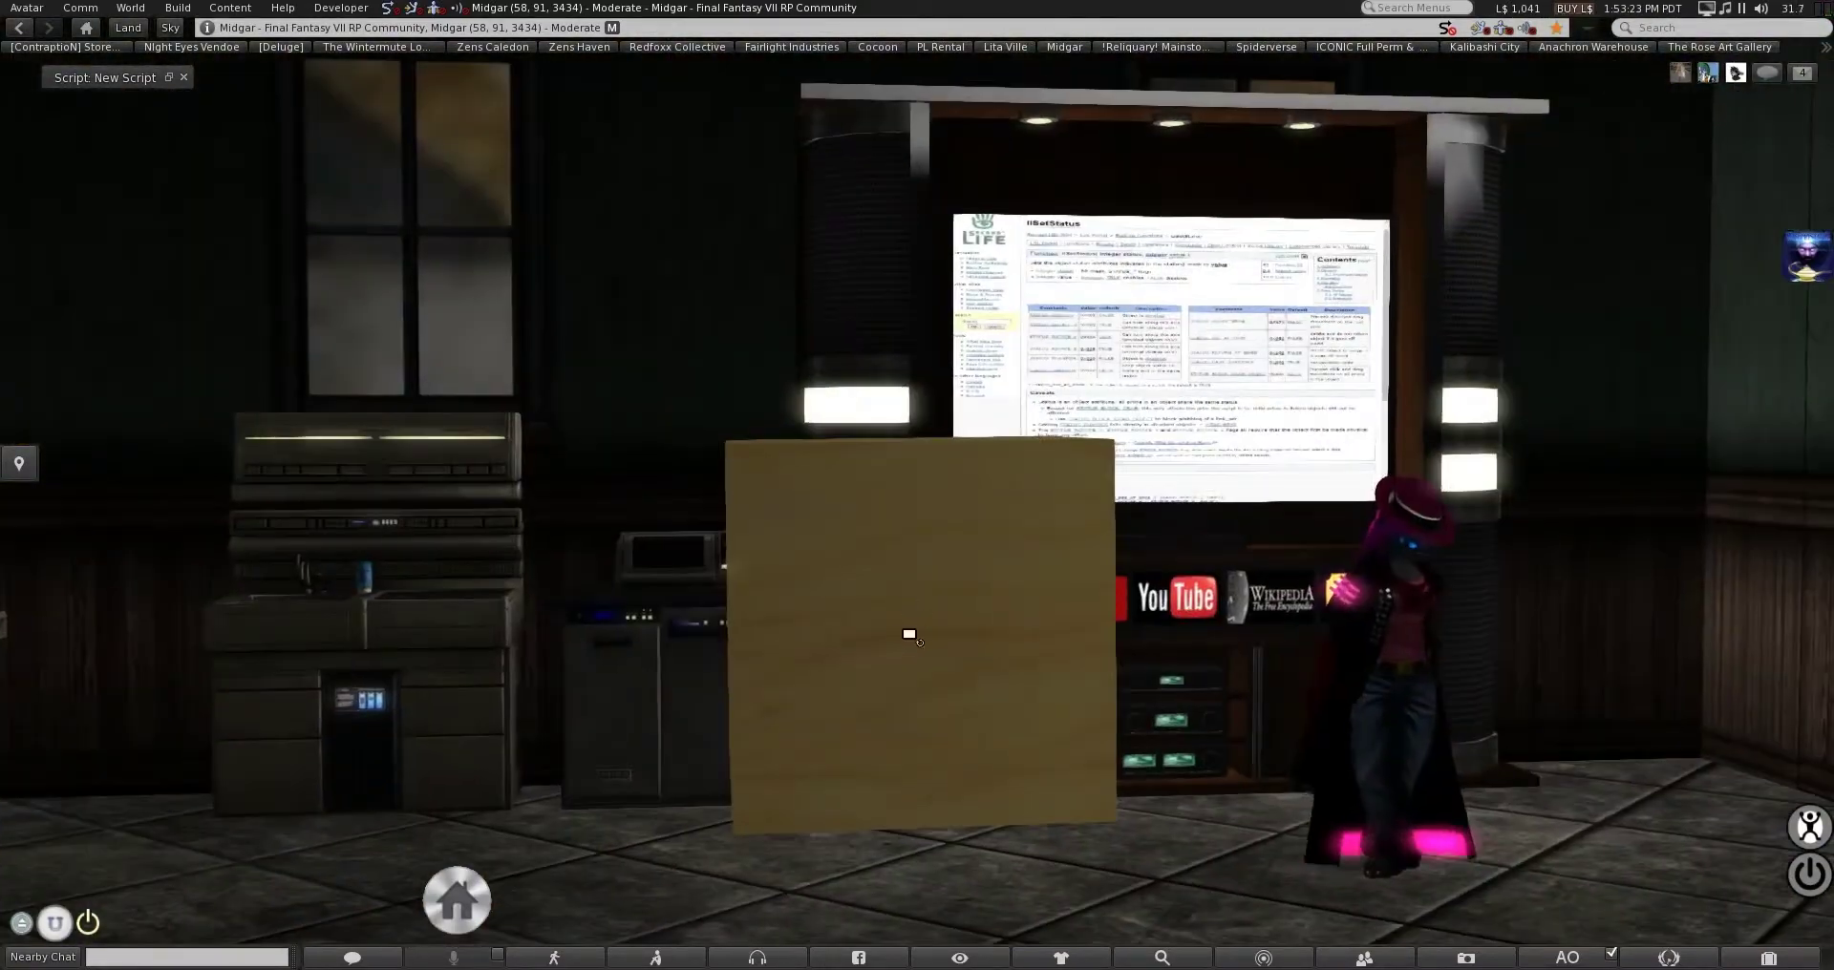
In the box's New Script, change the STATUS_PHYSICS line from FALSE to TRUE
{"action": "left_click", "coordinate": [909, 636], "text": "alt"}
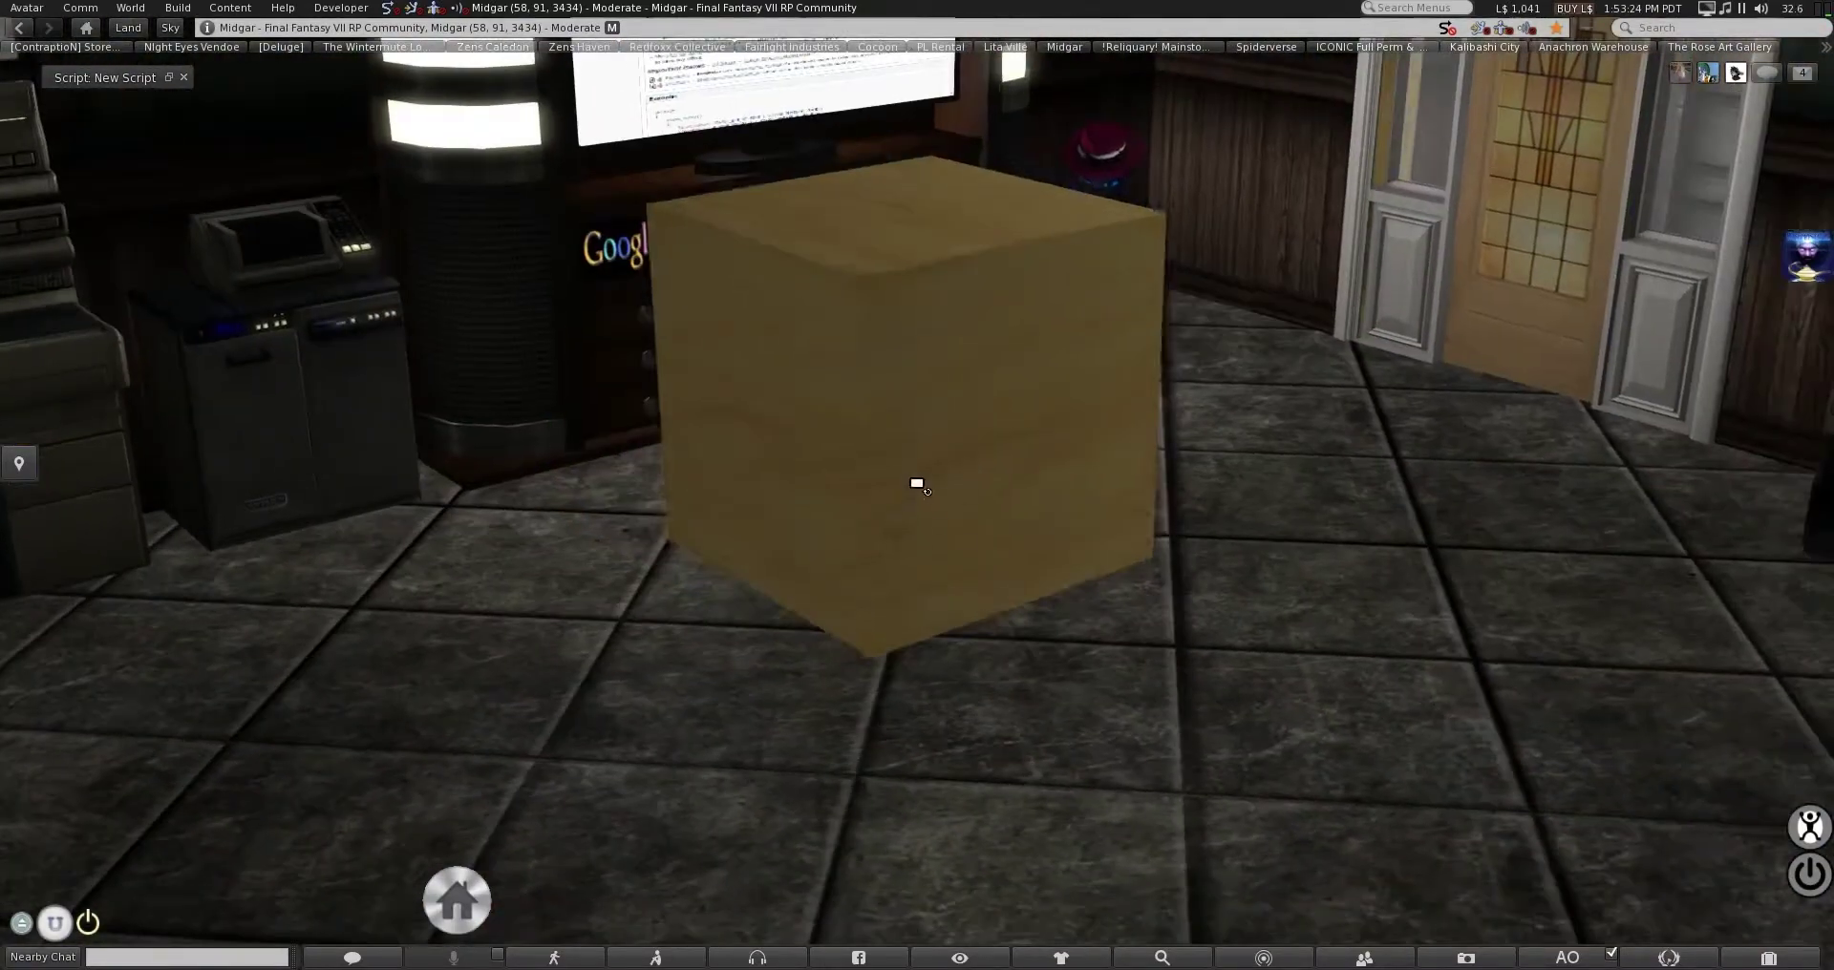
{"action": "right_click", "coordinate": [894, 524]}
{"action": "left_click", "coordinate": [836, 523]}
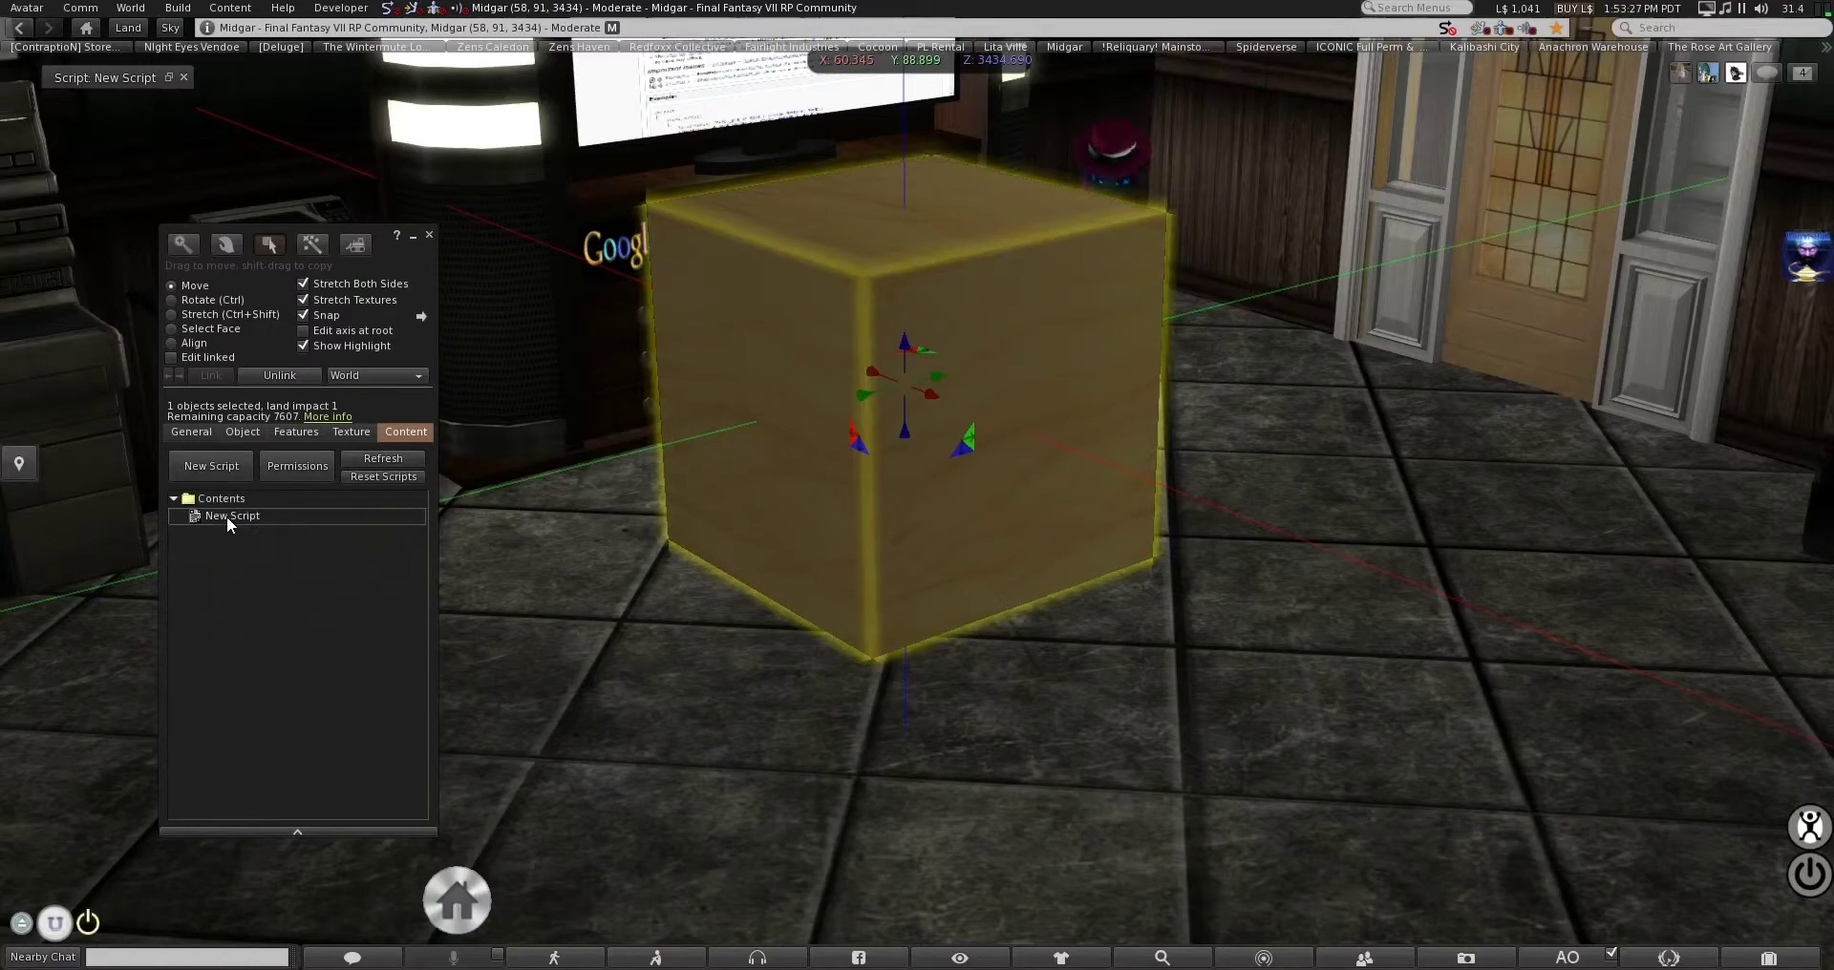
{"action": "double_click", "coordinate": [227, 516]}
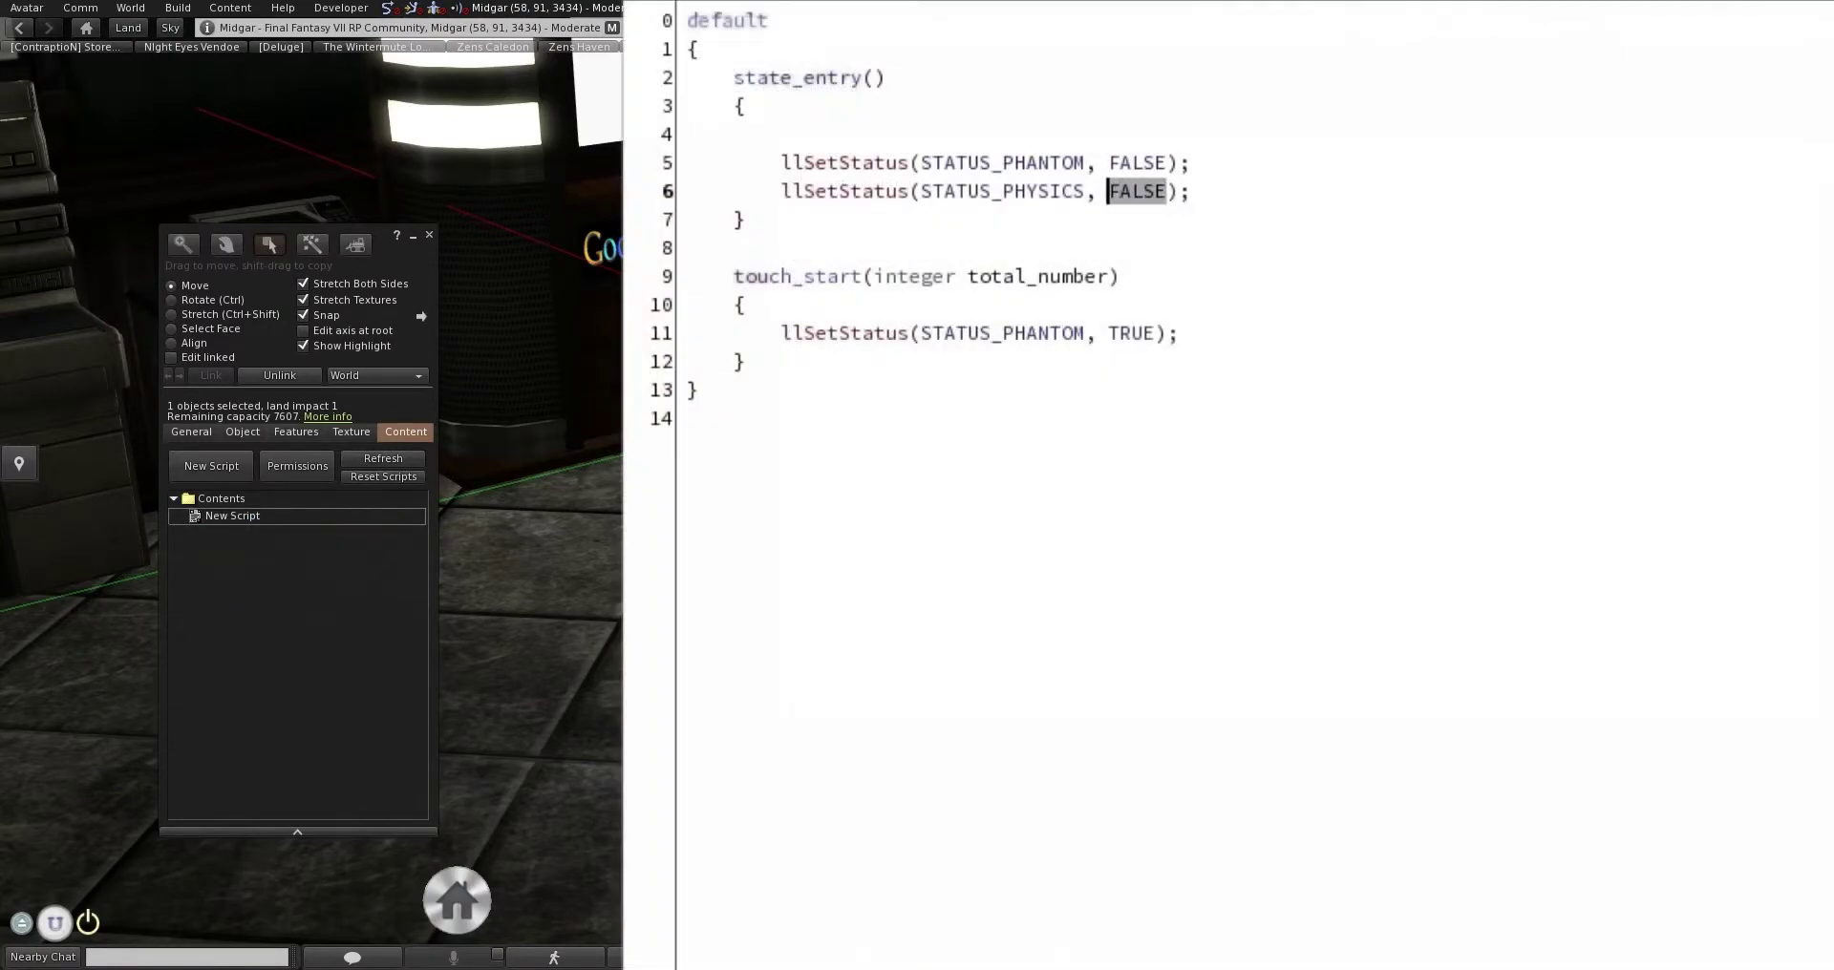
{"action": "type", "text": "TRU"}
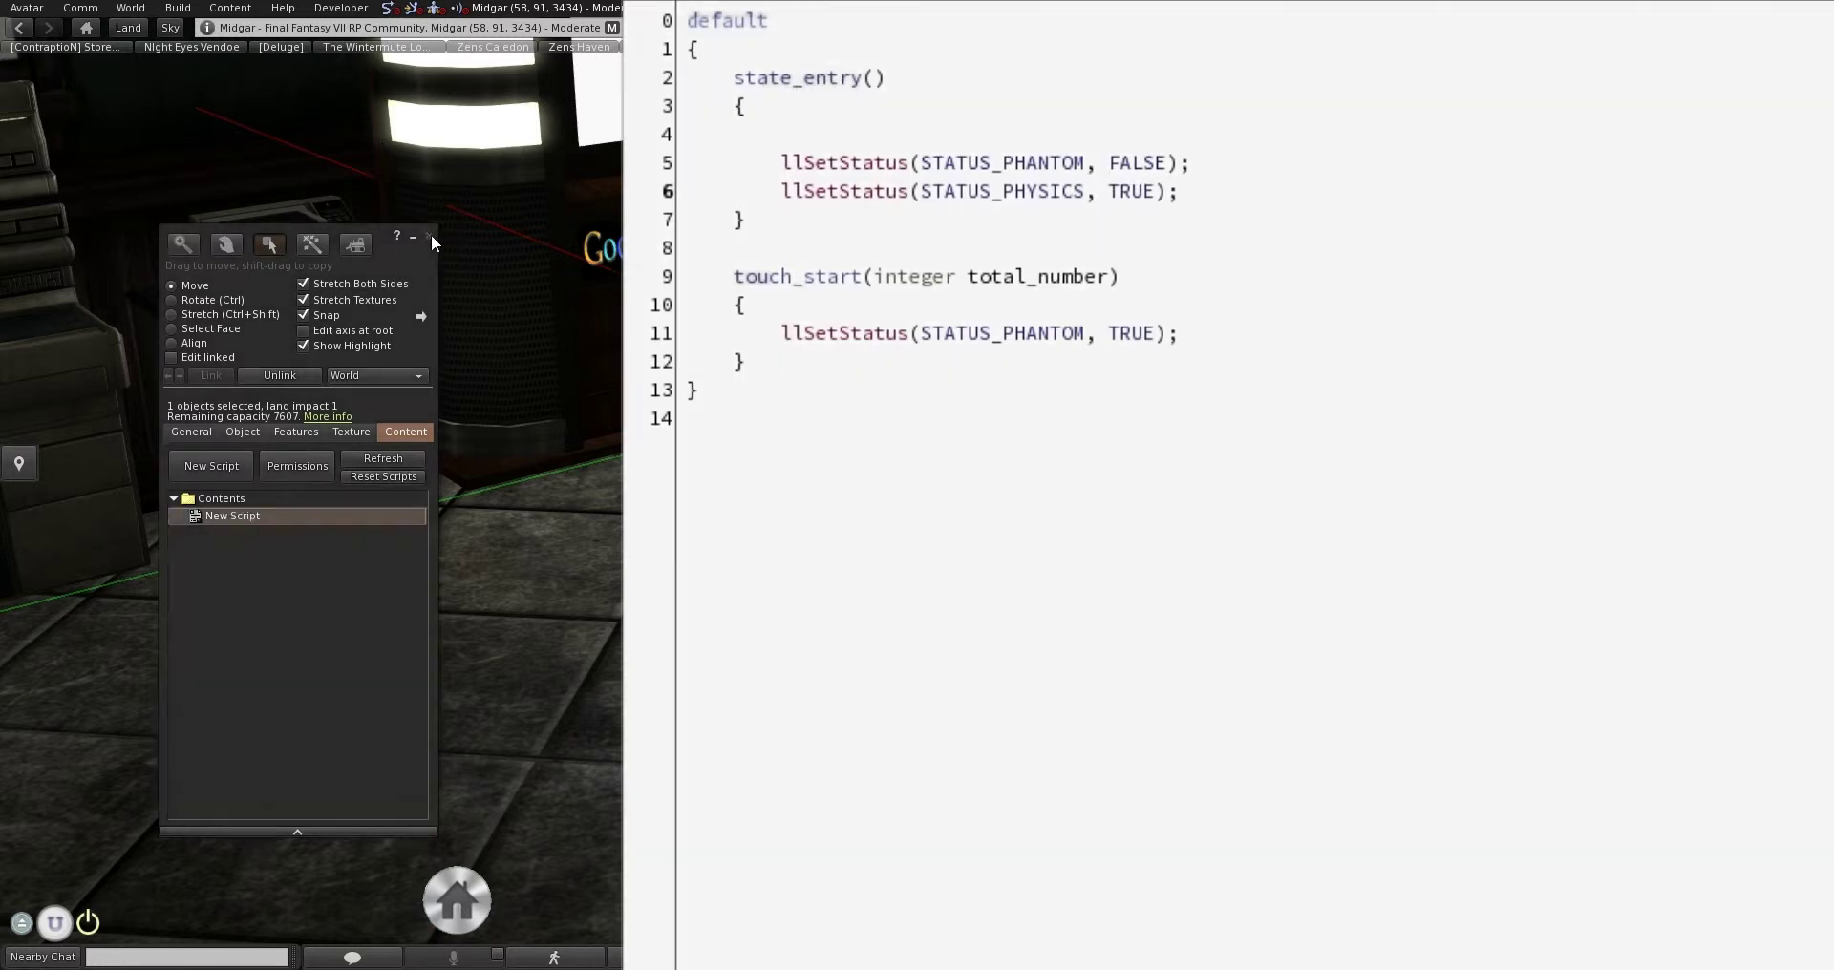
{"action": "left_click", "coordinate": [428, 234]}
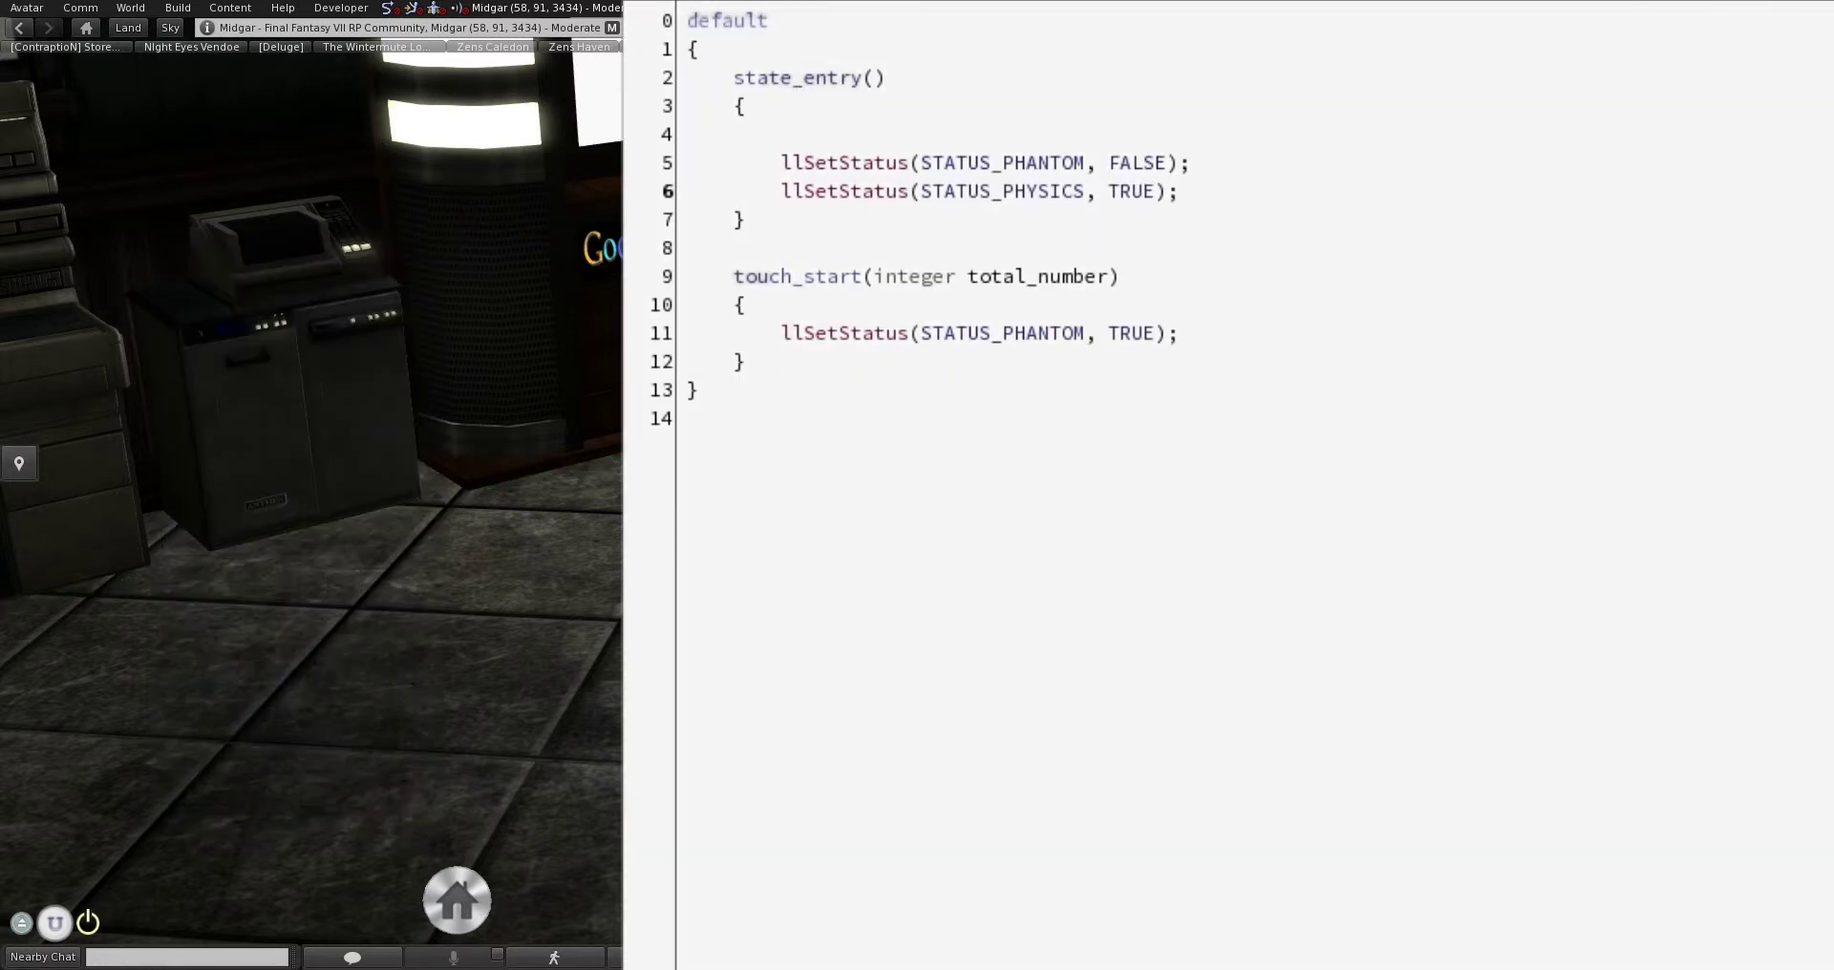
{"action": "left_click", "coordinate": [1102, 163]}
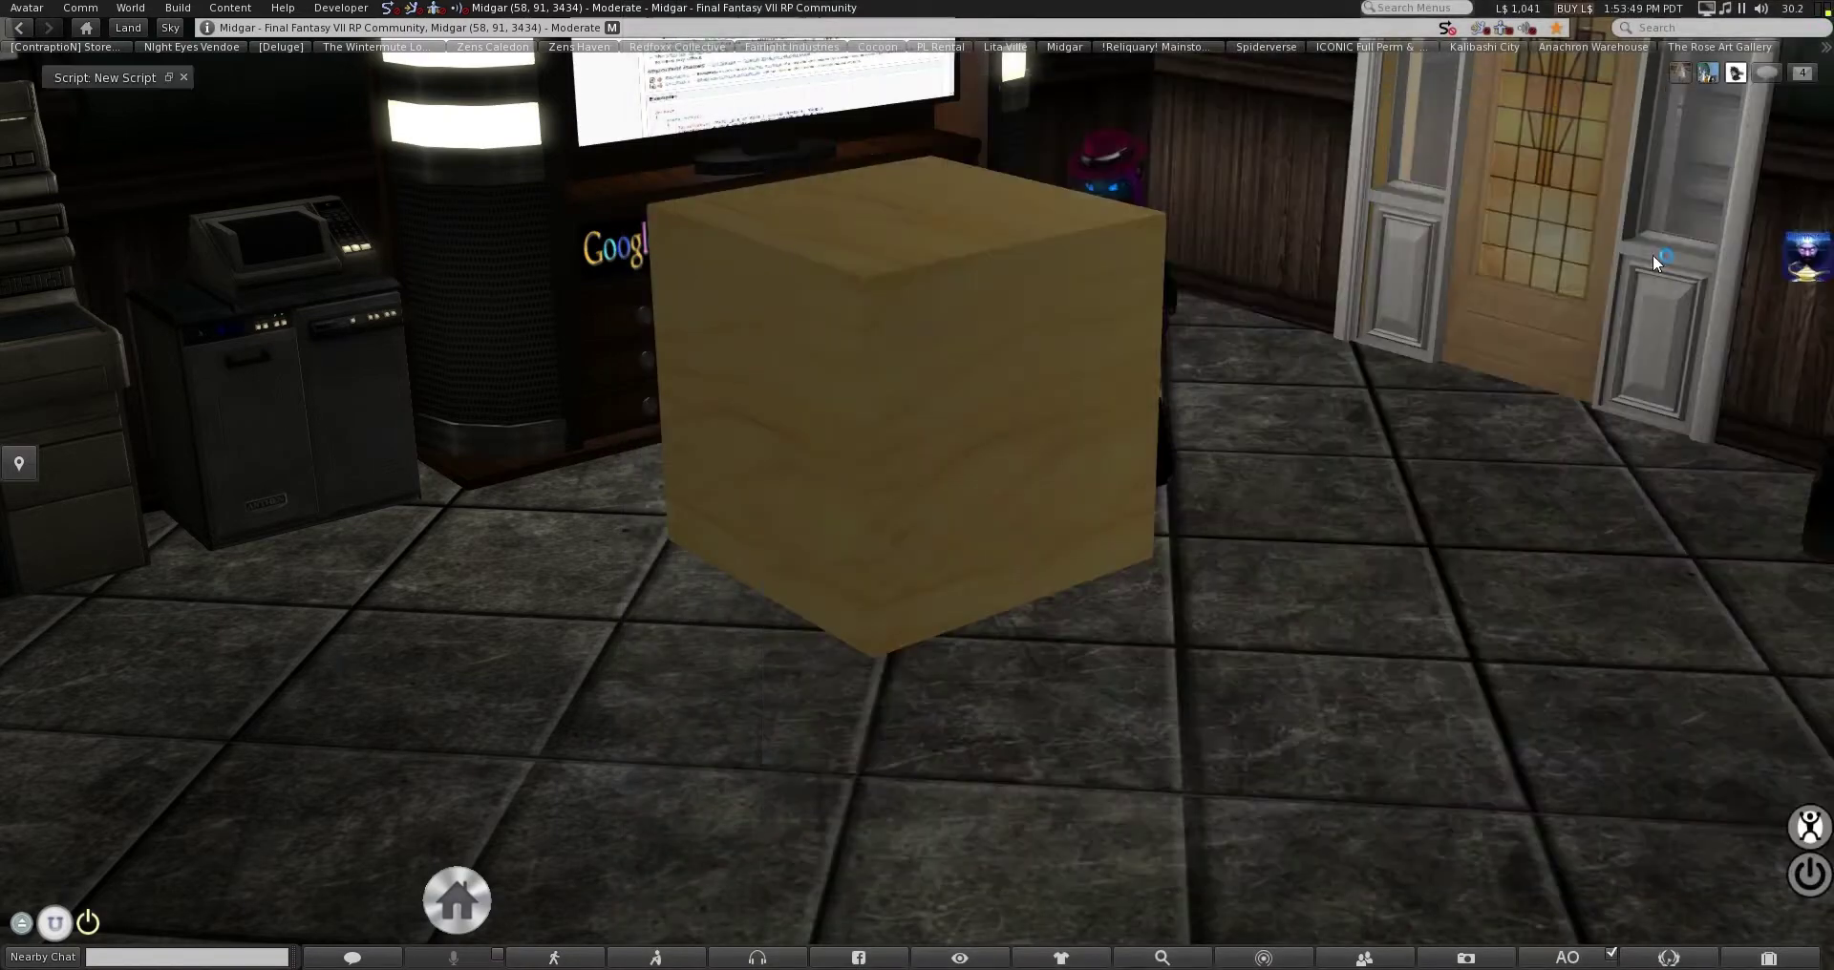
Touch the wooden box so it drops through the floor, then swing the camera onto the avatar
{"action": "left_click", "coordinate": [1086, 510]}
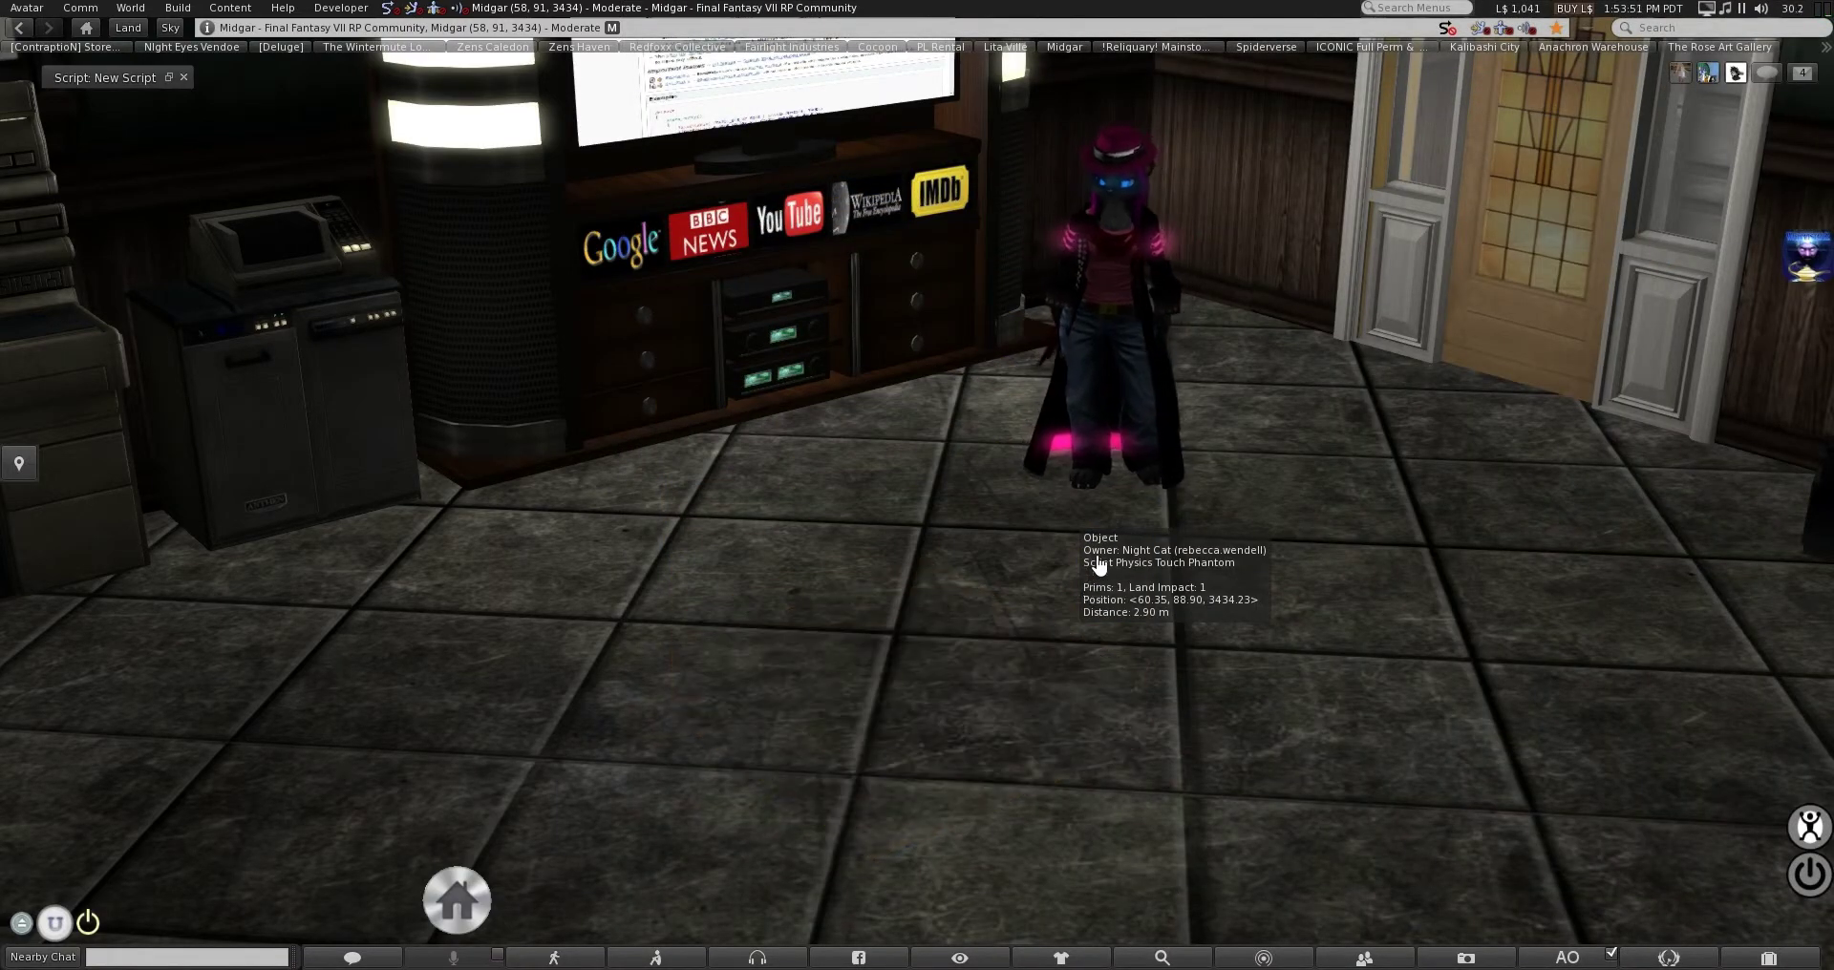
{"action": "mouse_move", "coordinate": [1108, 315]}
{"action": "left_mouse_down", "text": "alt"}
{"action": "mouse_move", "coordinate": [922, 499]}
{"action": "mouse_move", "coordinate": [919, 351]}
{"action": "mouse_move", "coordinate": [840, 363]}
{"action": "mouse_move", "coordinate": [859, 363]}
{"action": "left_mouse_up", "text": "alt"}
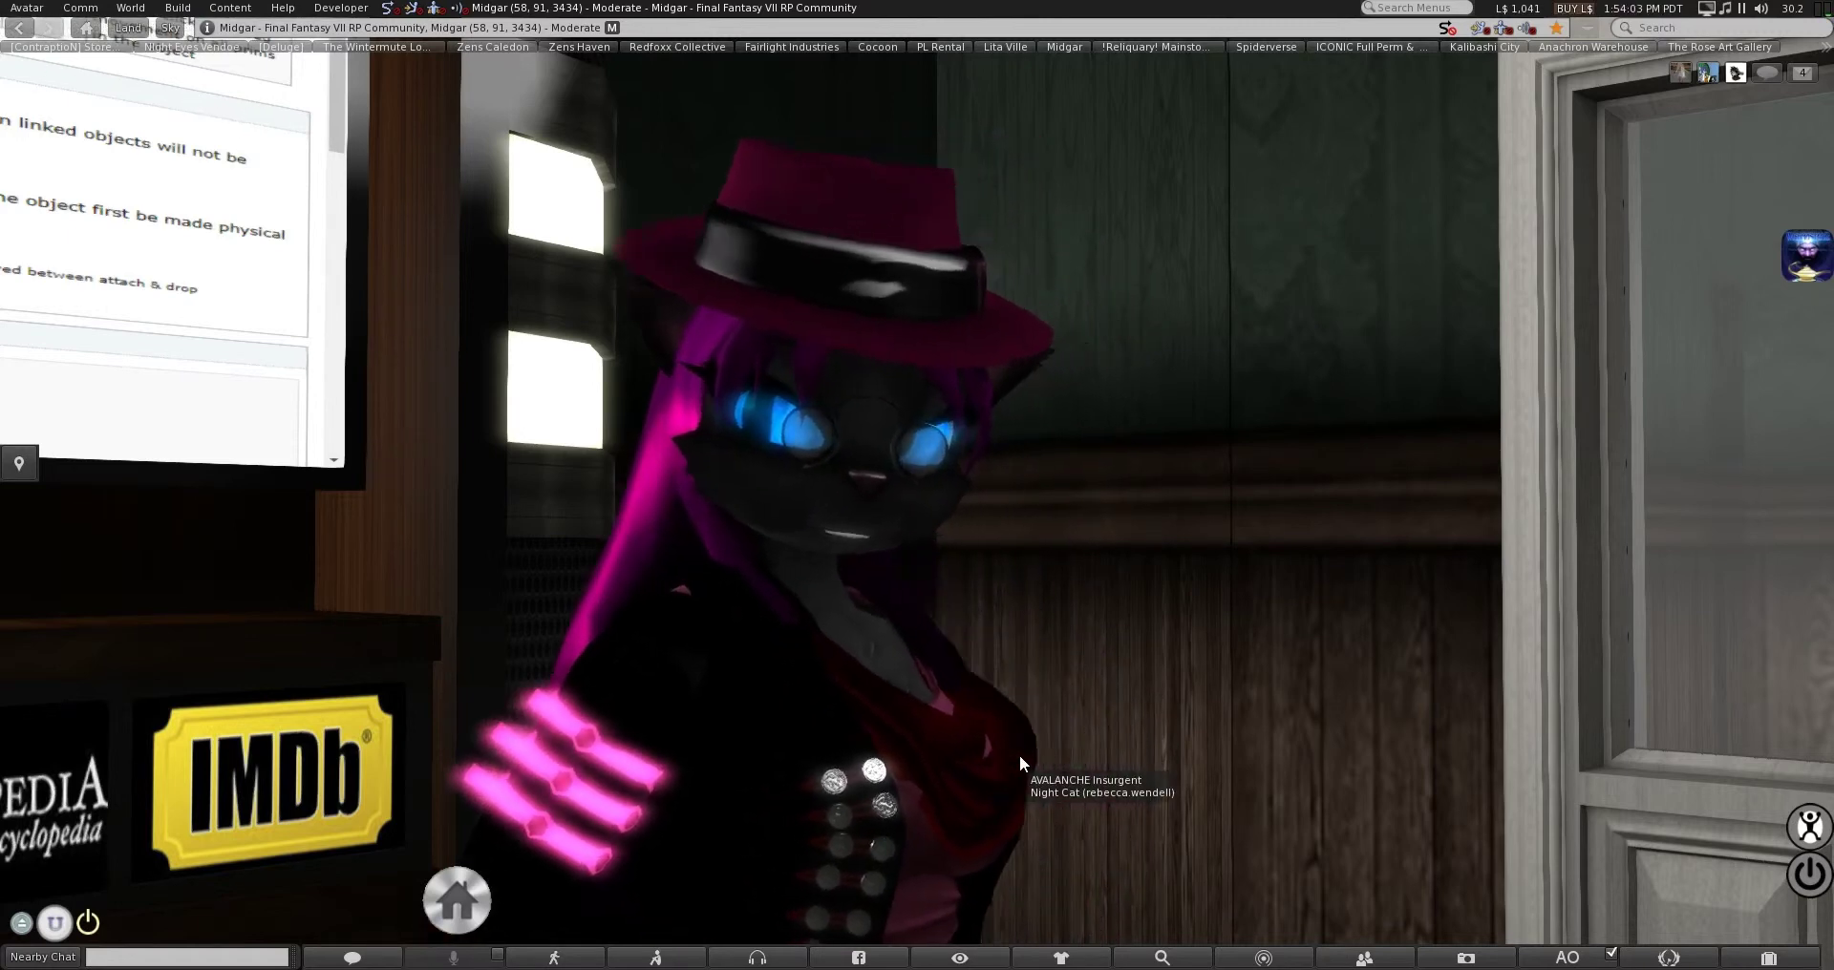
{"action": "left_click_drag", "start_coordinate": [1019, 755], "coordinate": [621, 634], "text": "alt"}
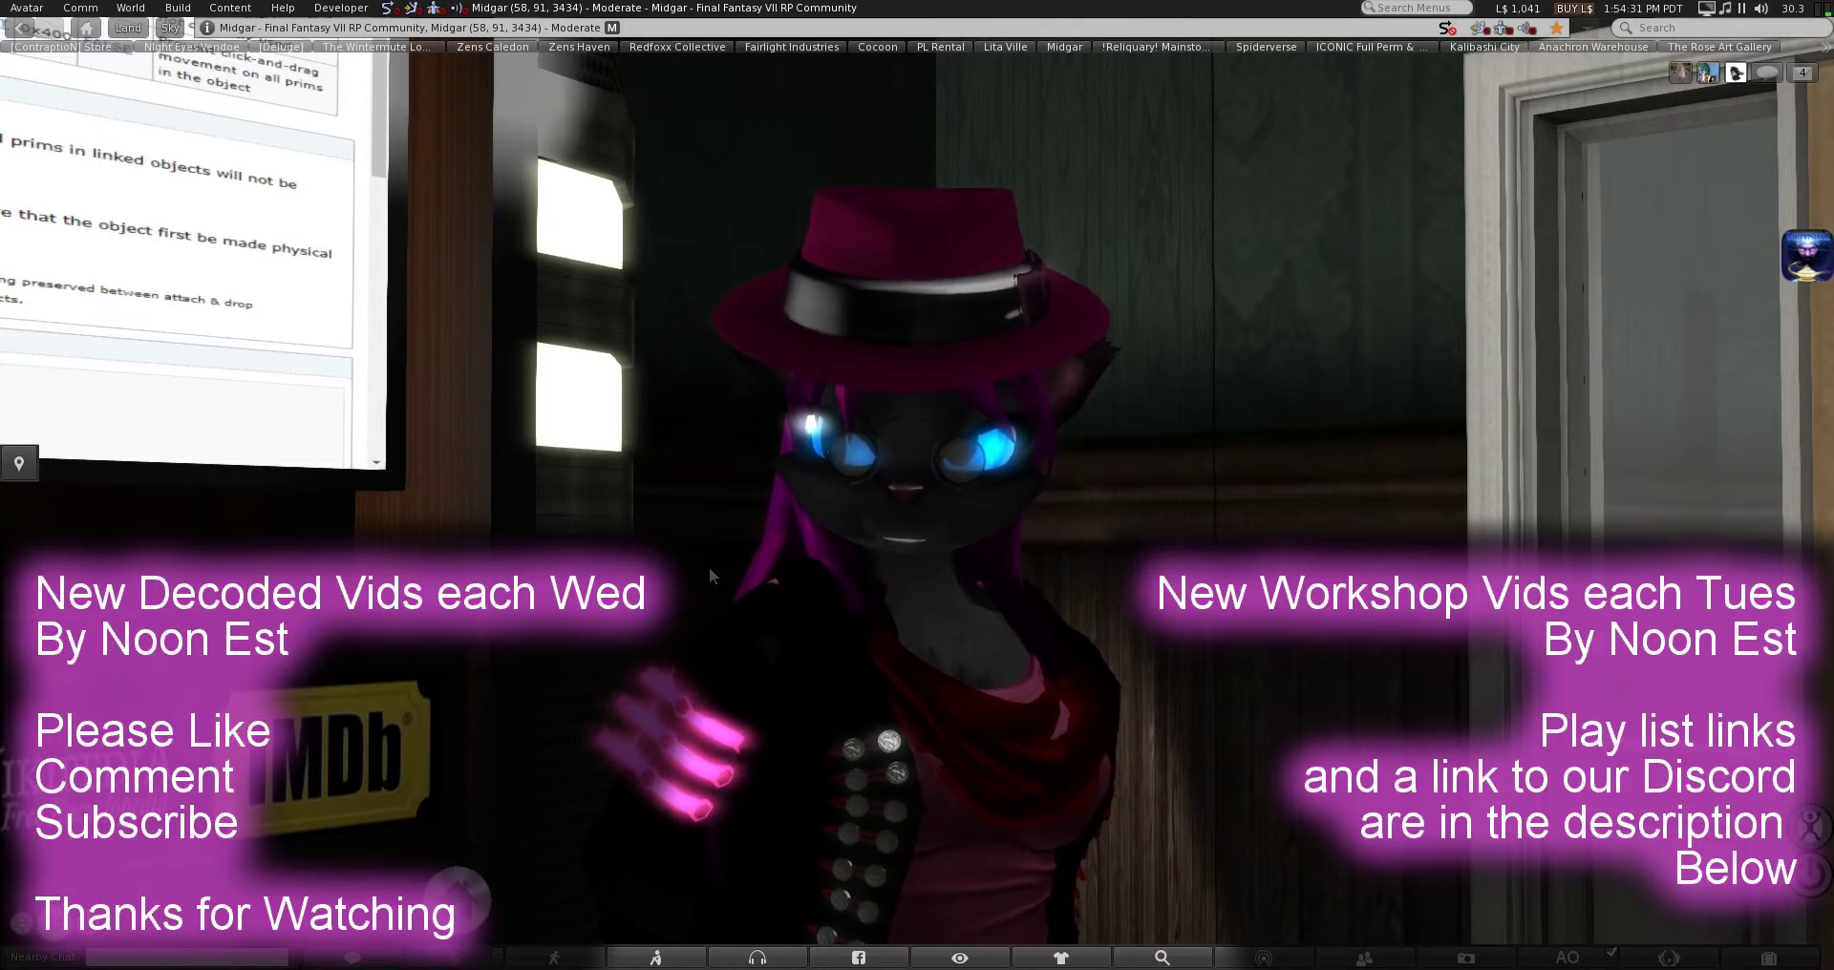
{"action": "key", "text": "shift+Right"}
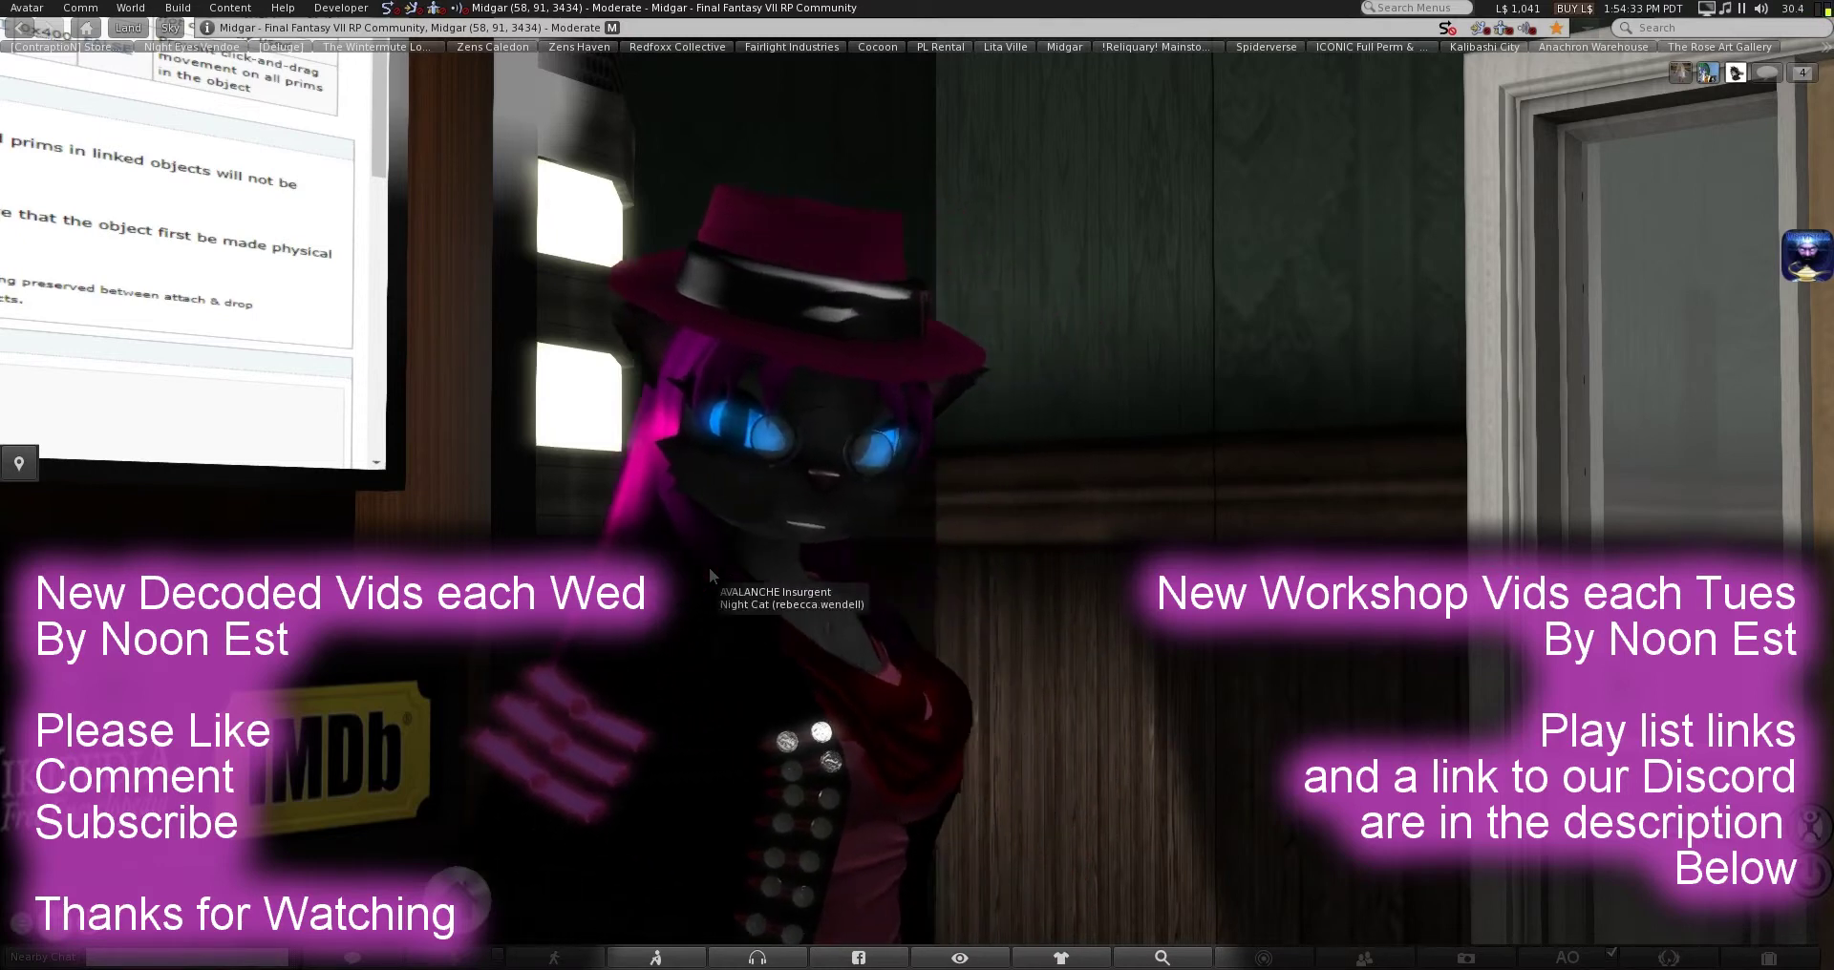